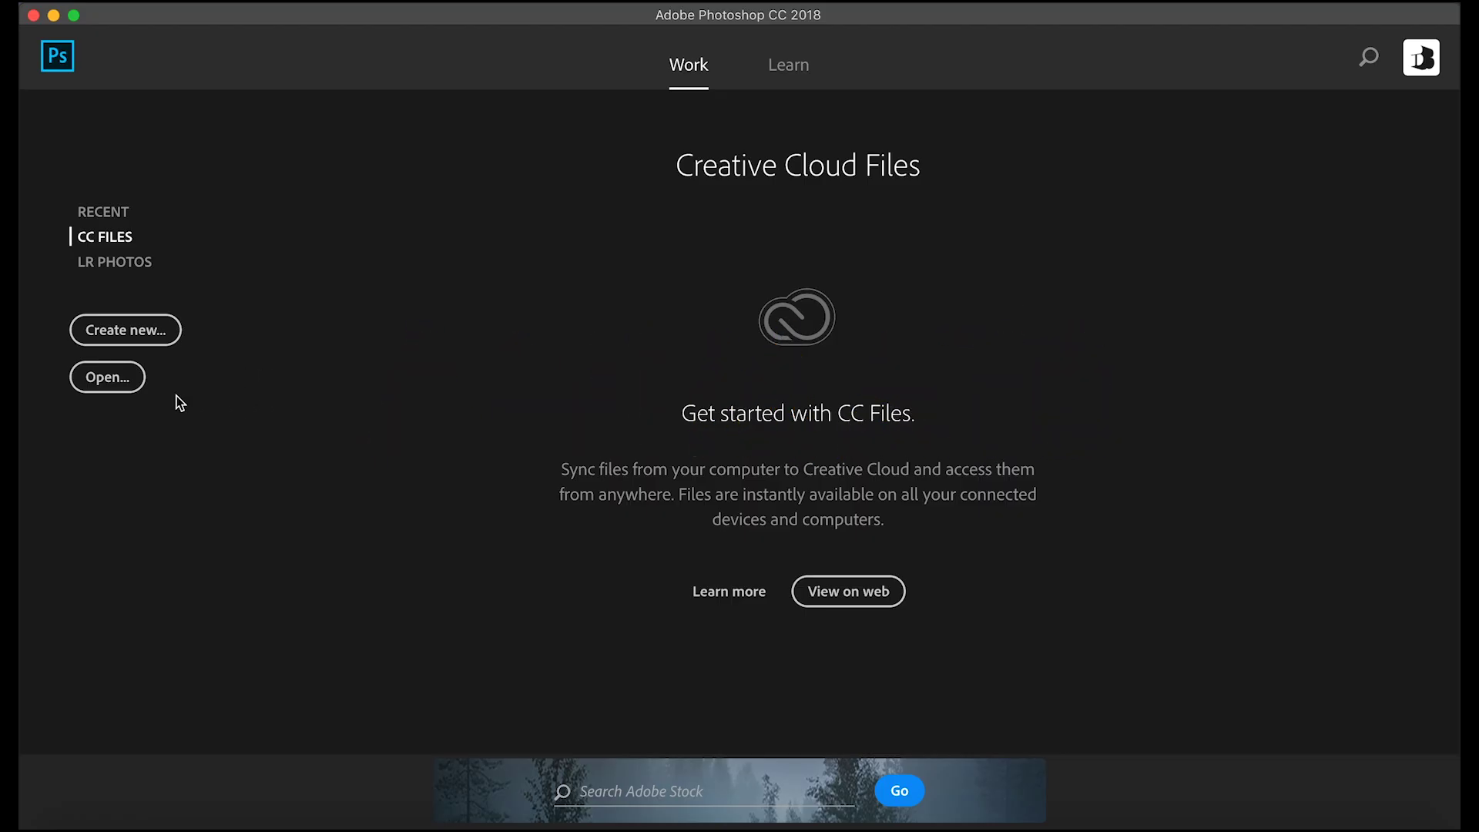
Create a new document from the recent 1920 x 1080 px, 72 ppi custom preset with a white background.
{"action": "left_click", "coordinate": [167, 332]}
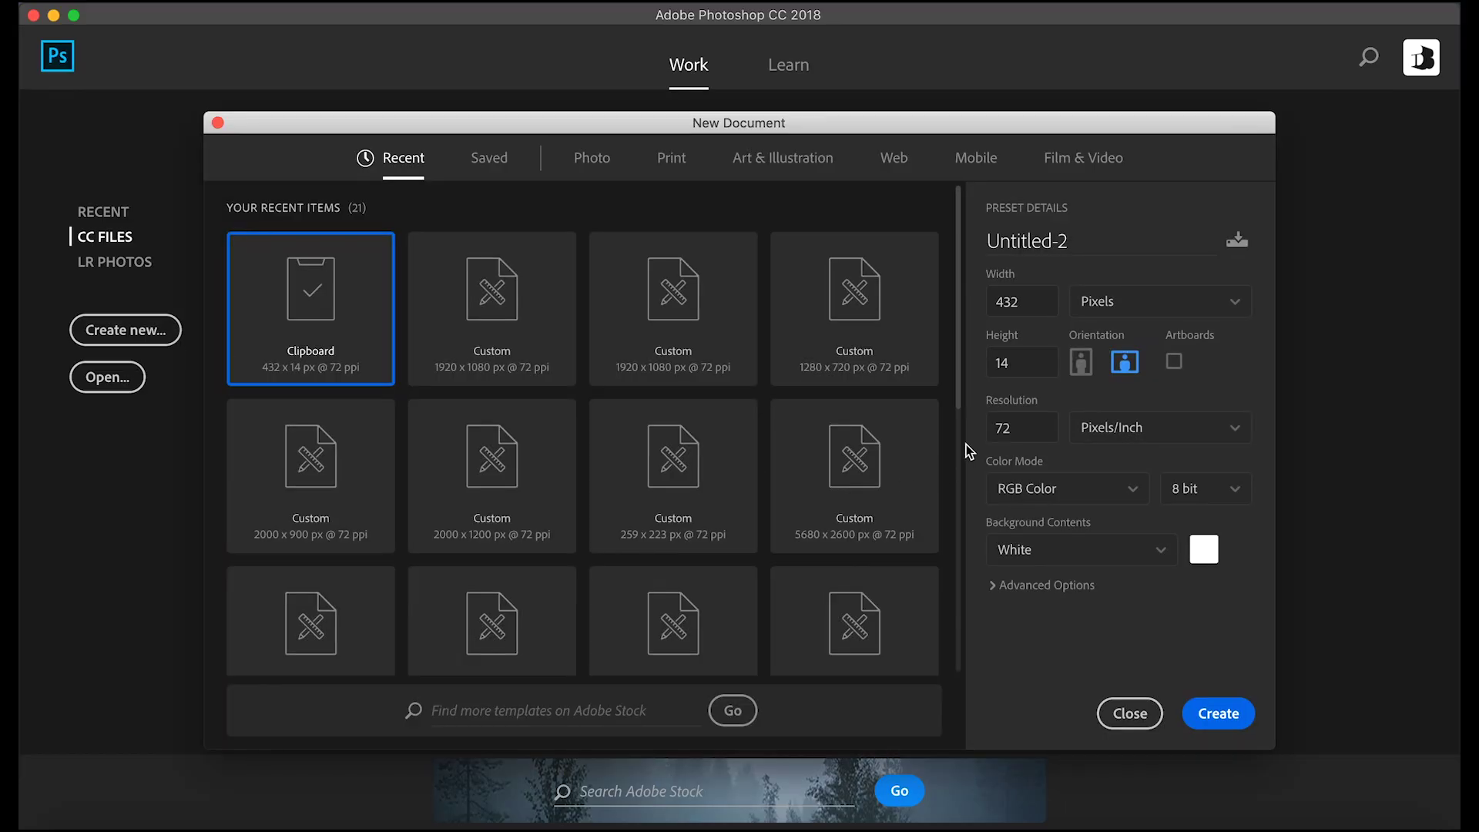
{"action": "double_click", "coordinate": [1042, 304]}
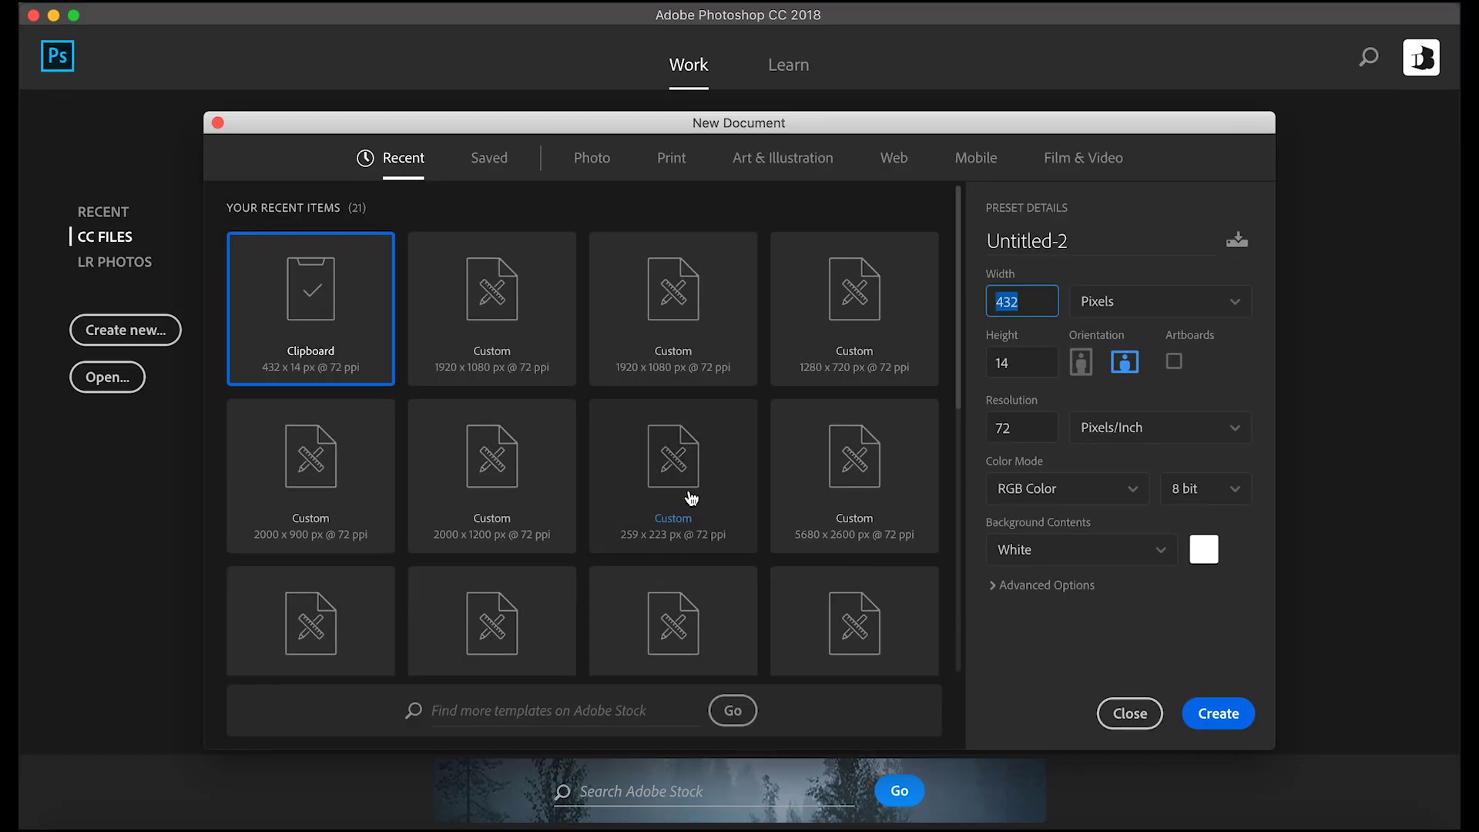
{"action": "scroll", "coordinate": [673, 522], "scroll_direction": "down", "scroll_amount": 2}
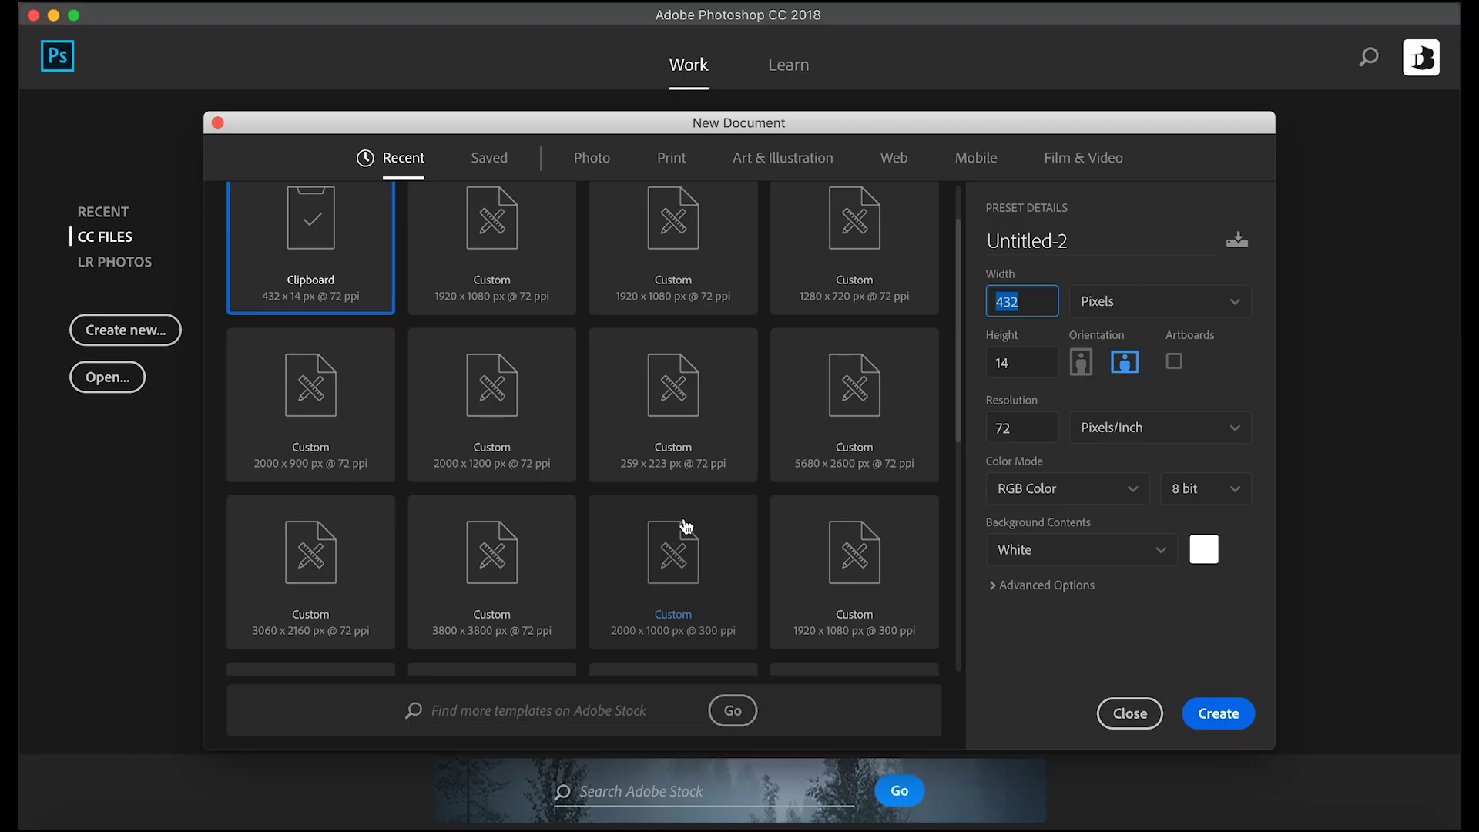
{"action": "scroll", "coordinate": [703, 528], "scroll_direction": "up", "scroll_amount": 2}
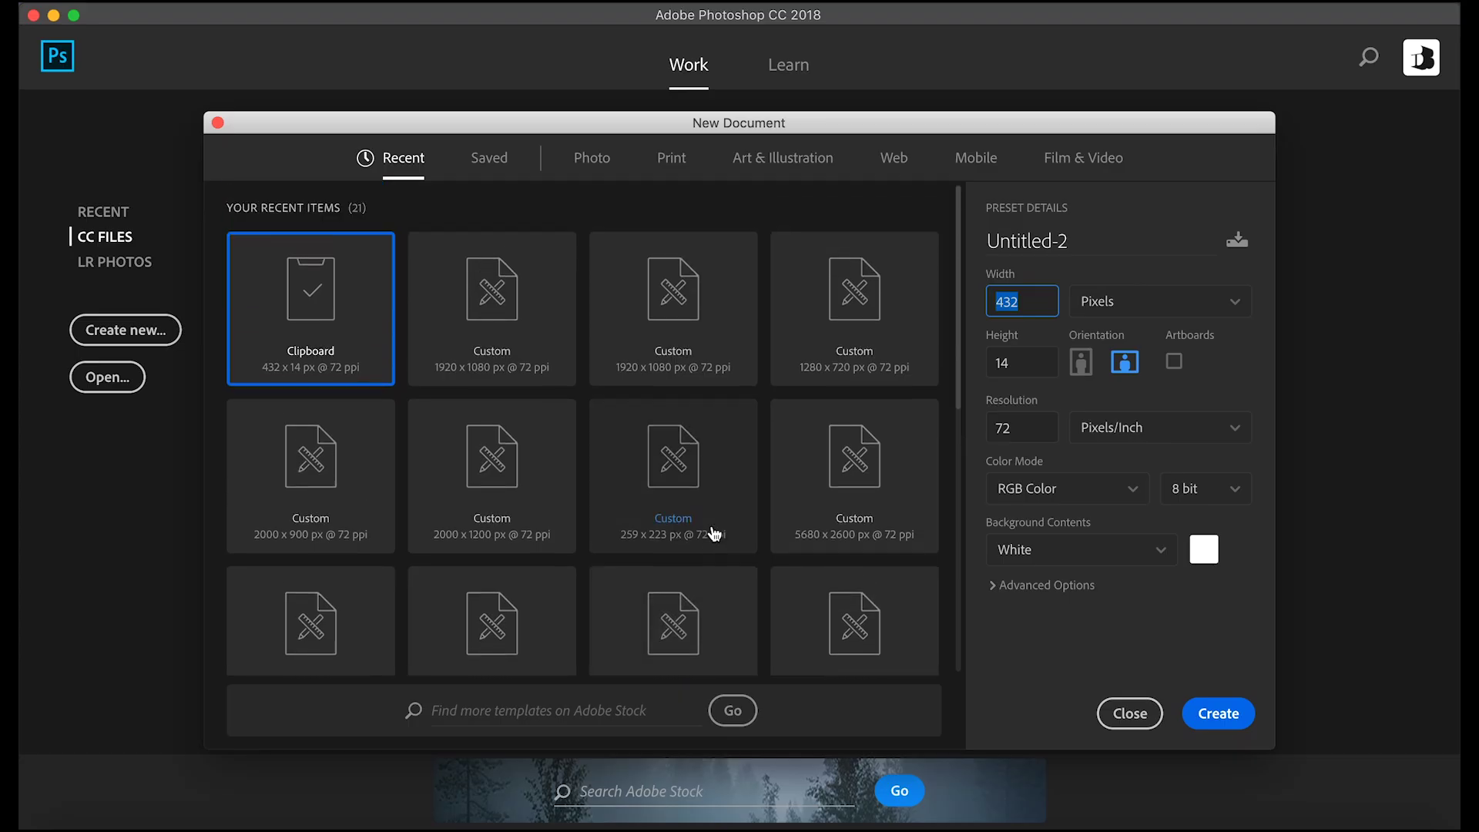
{"action": "left_click", "coordinate": [693, 288]}
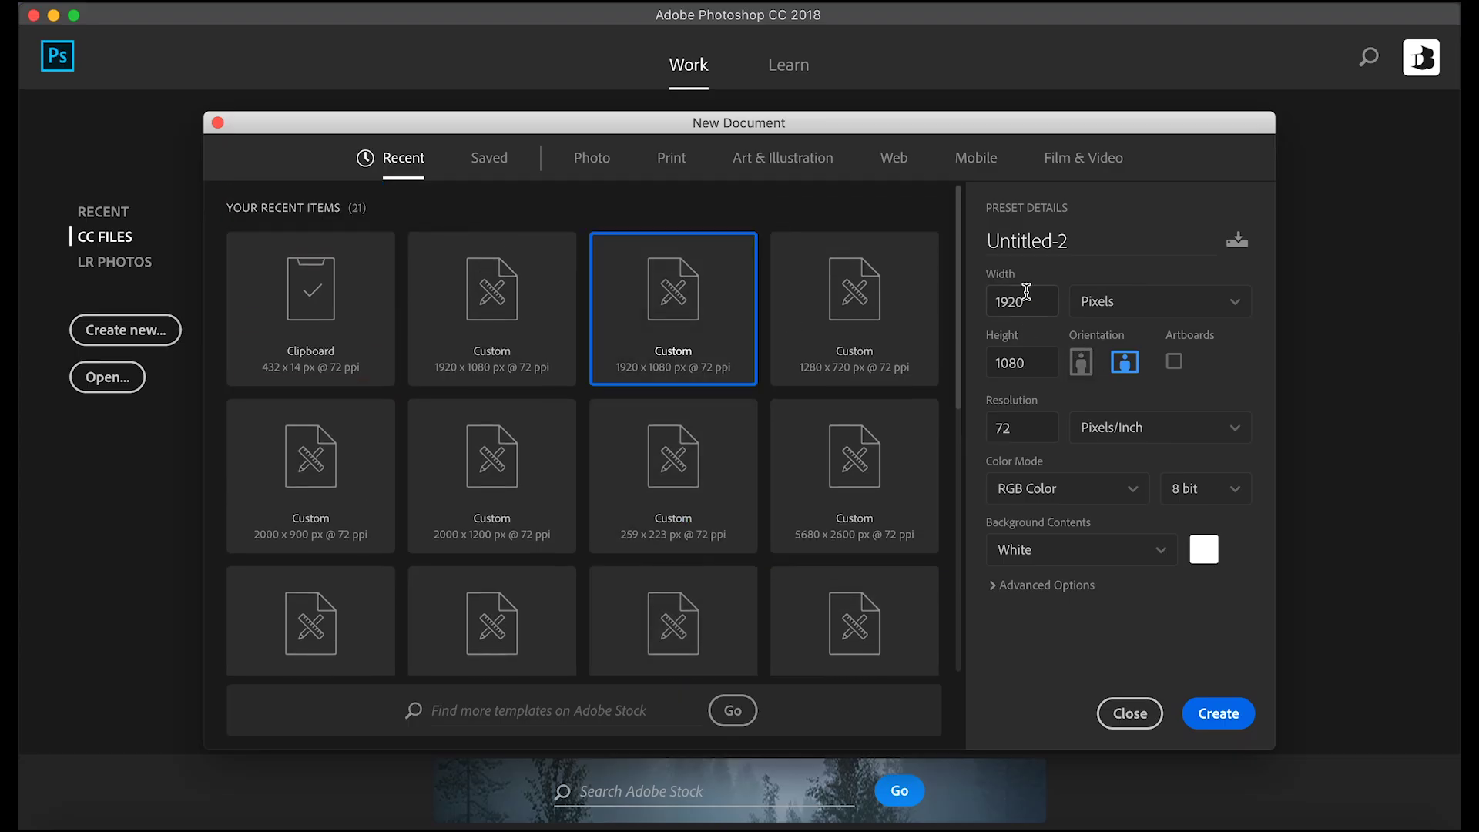
{"action": "left_click", "coordinate": [1223, 713]}
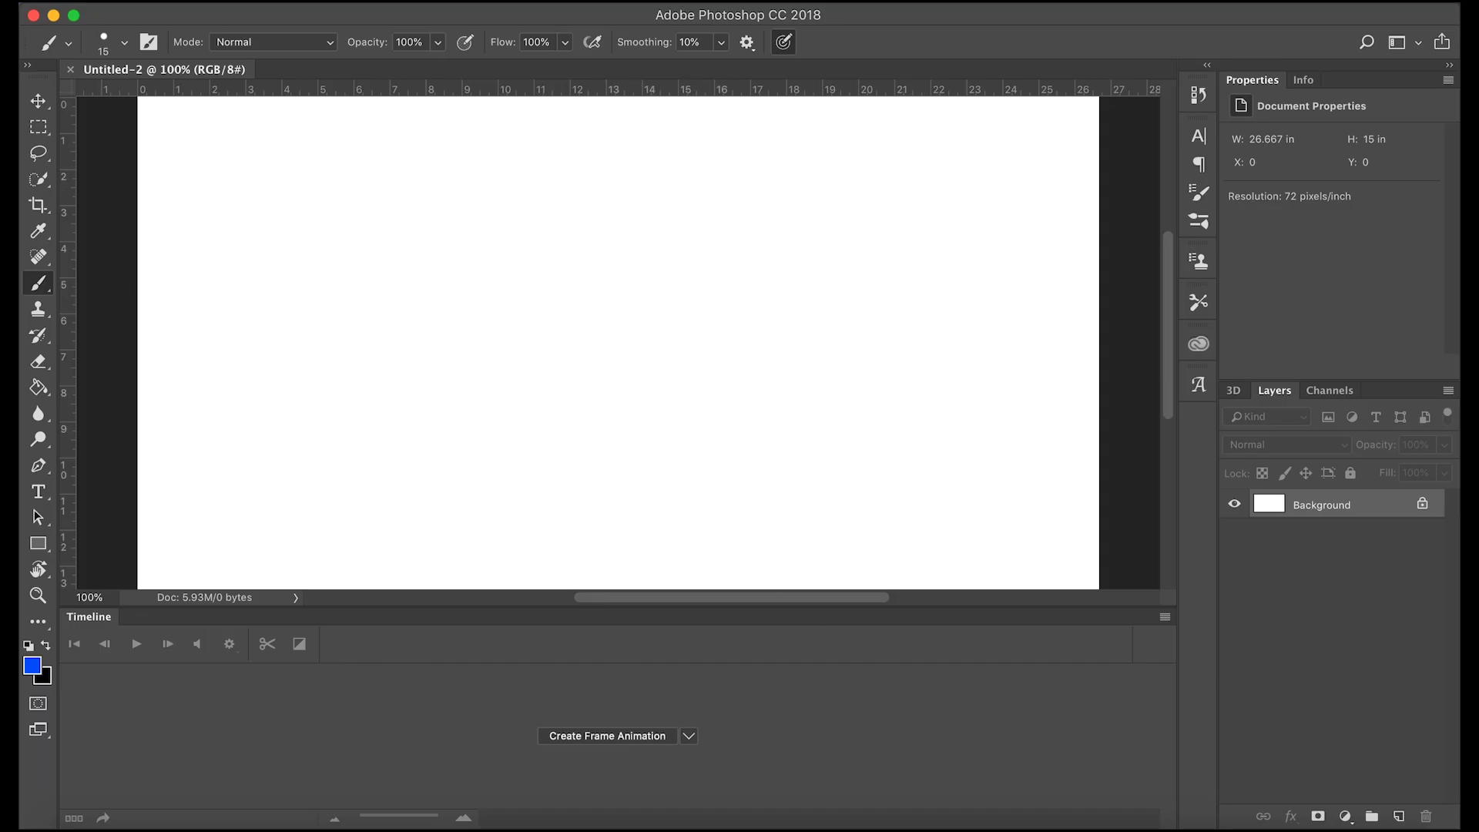
Add a new blank video layer above the Background layer.
{"action": "left_click", "coordinate": [666, 1]}
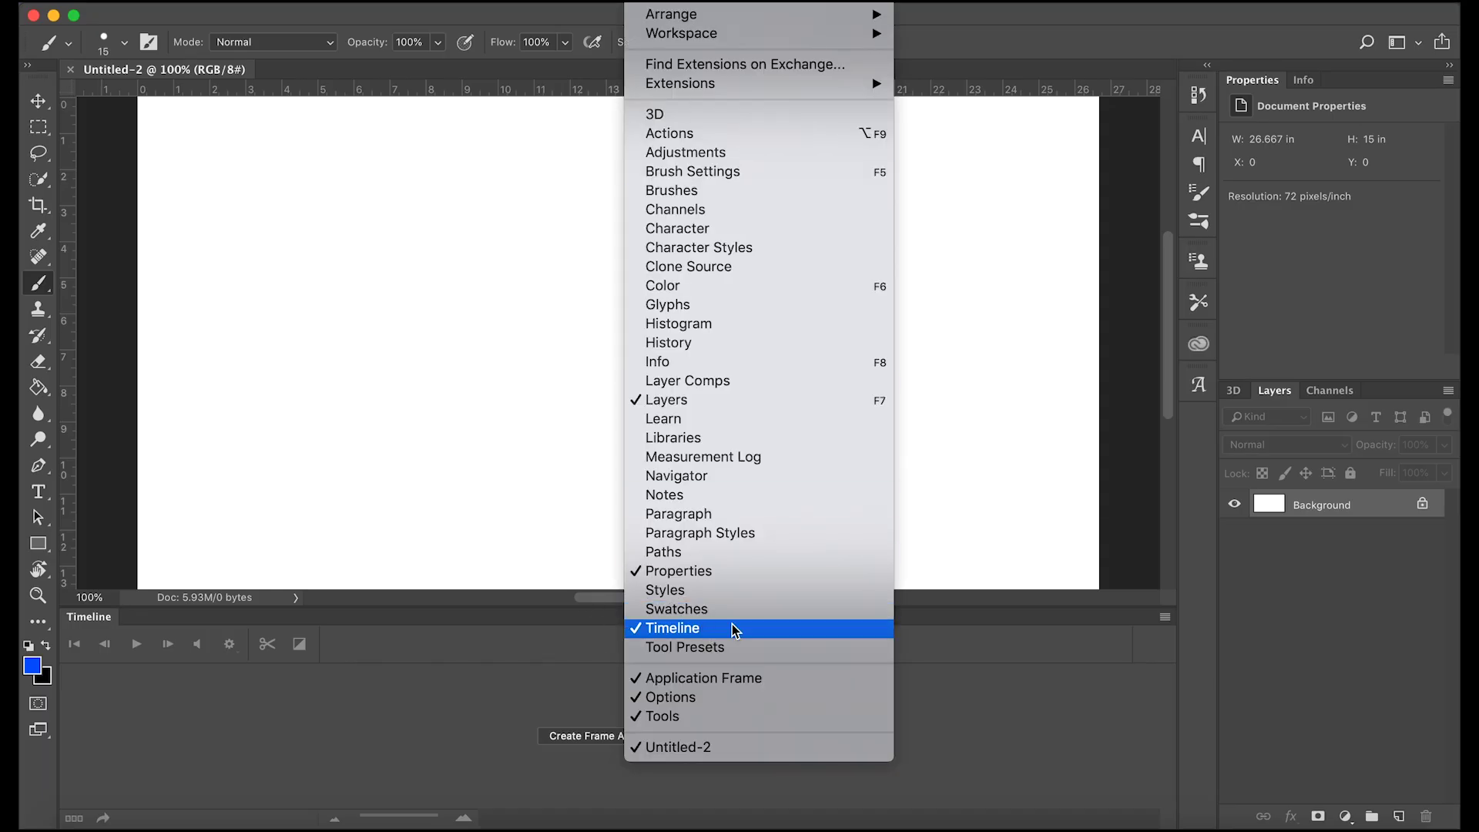
{"action": "left_click", "coordinate": [1008, 379]}
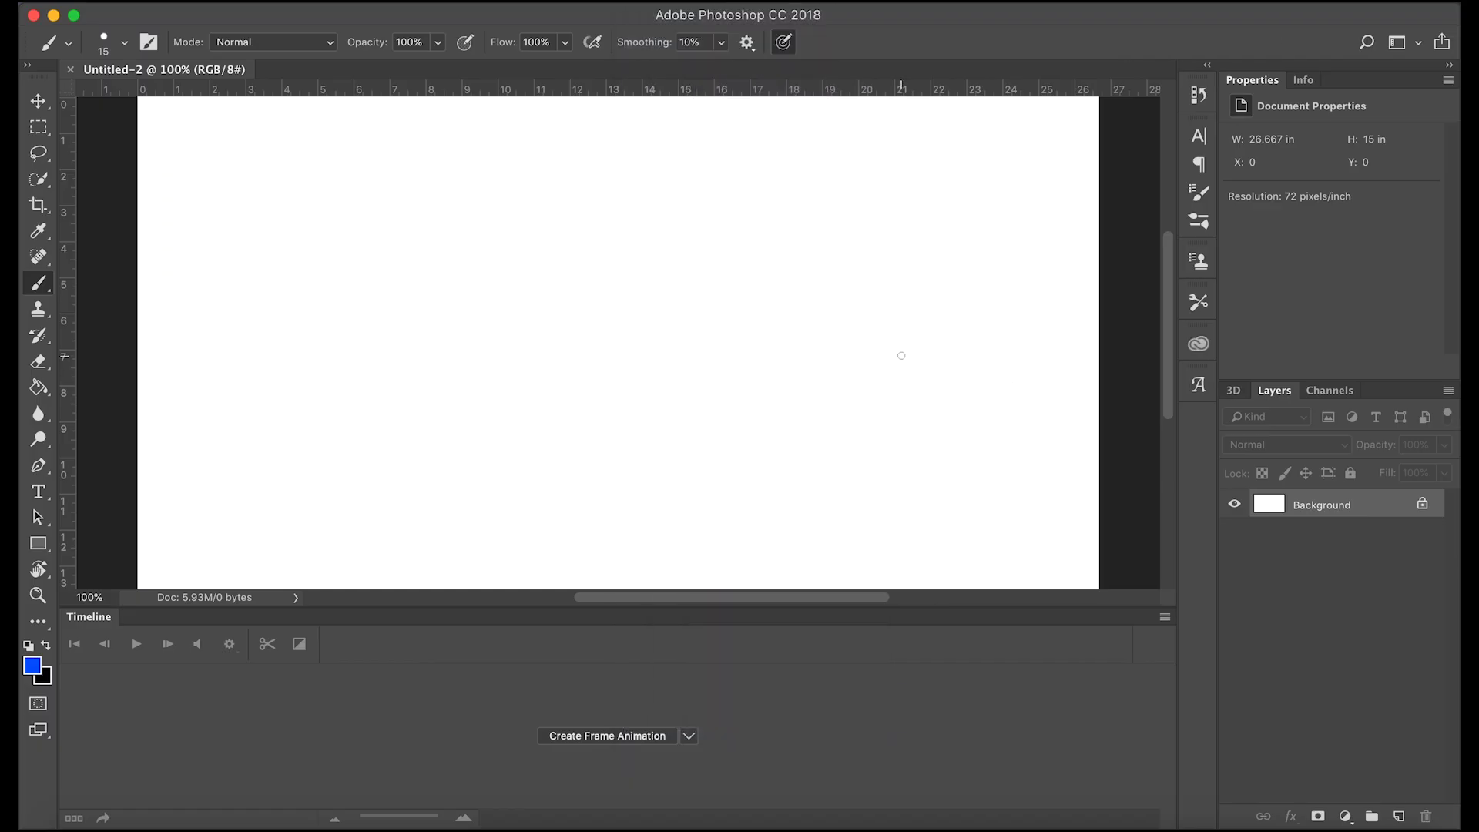
{"action": "left_click", "coordinate": [340, 2]}
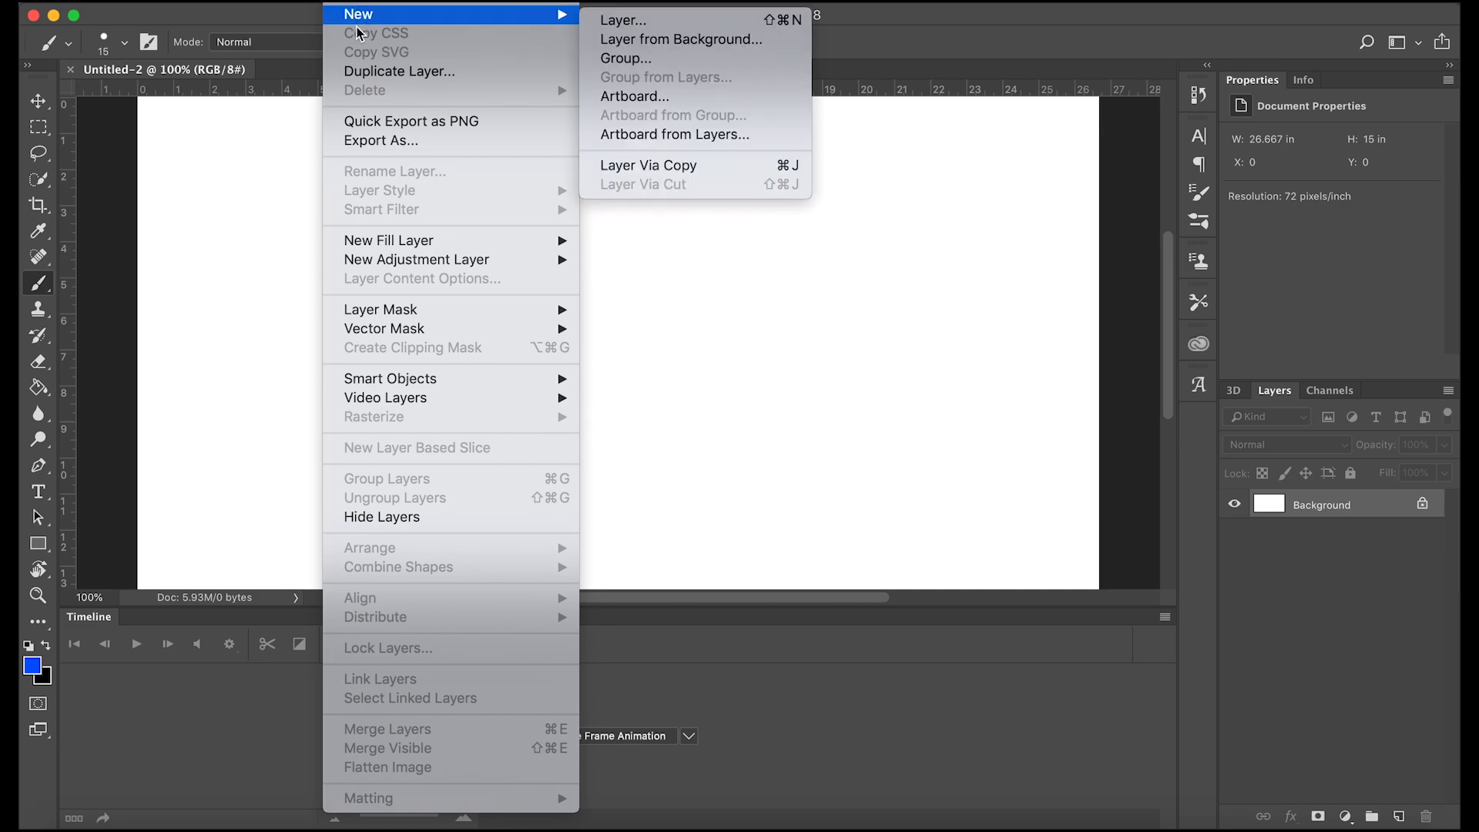
{"action": "mouse_move", "coordinate": [479, 386]}
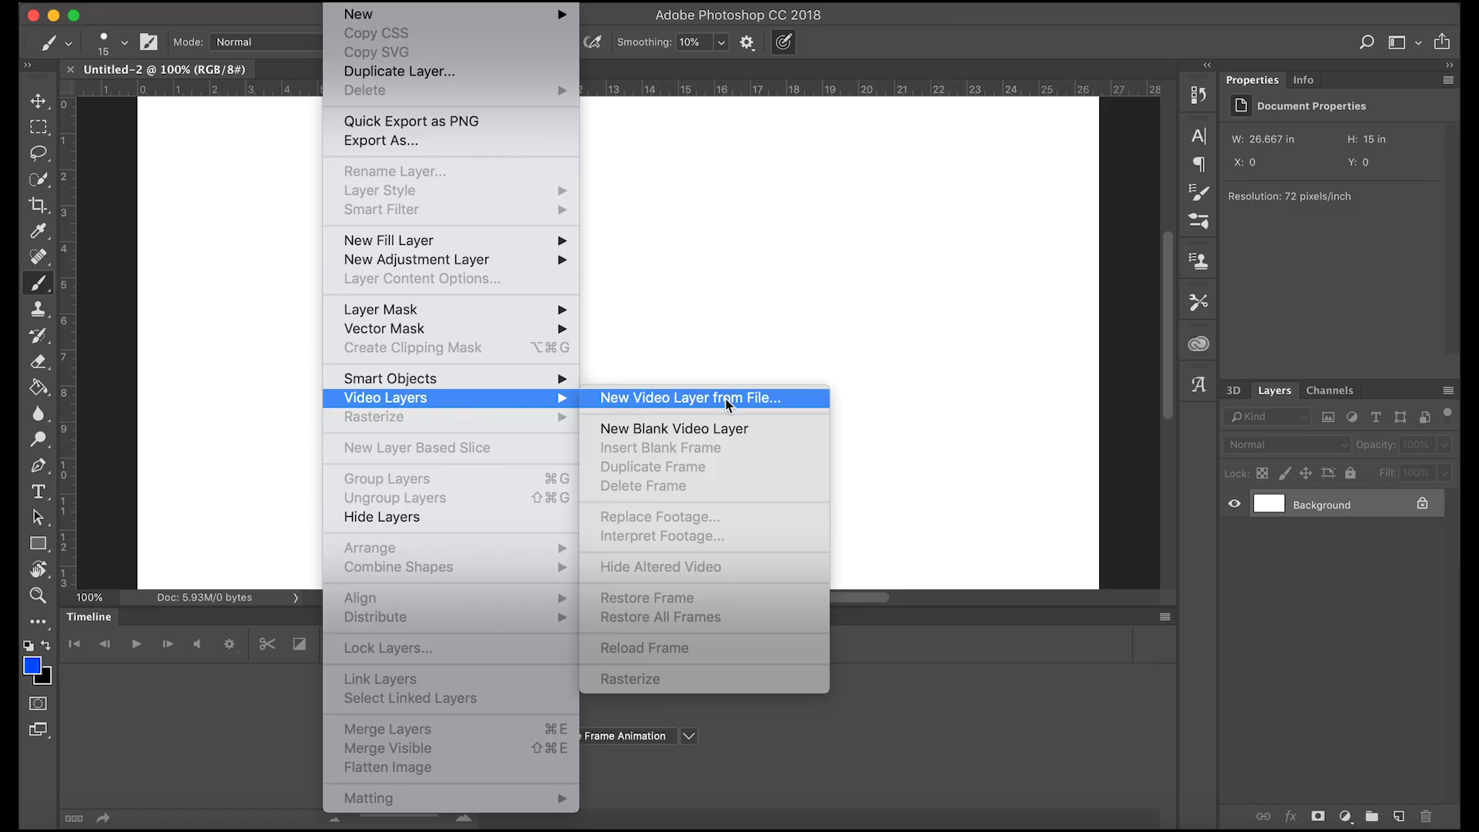
{"action": "left_click", "coordinate": [728, 437]}
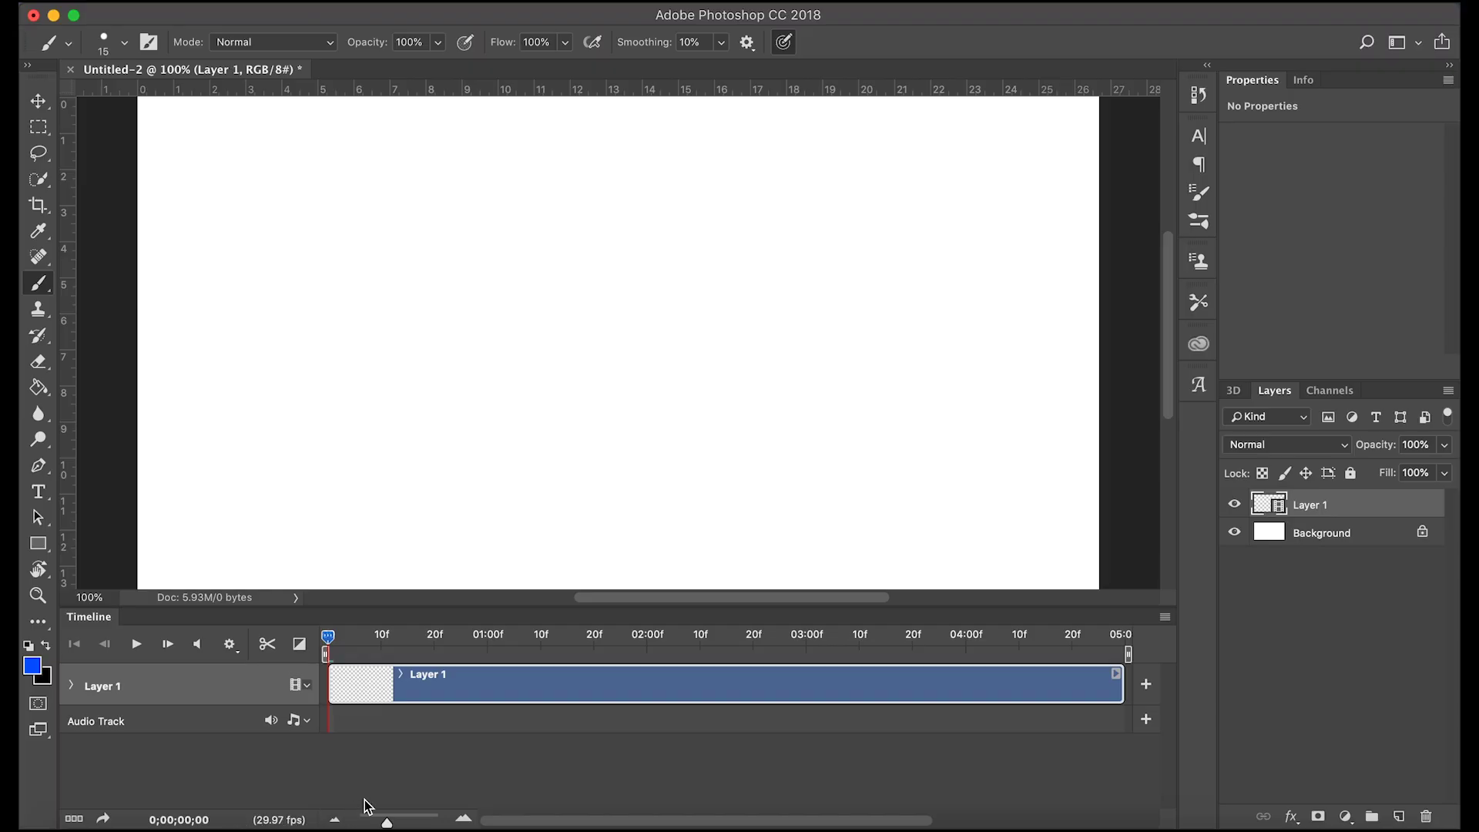
Set the timeline frame rate to a custom 18 fps.
{"action": "left_click", "coordinate": [1164, 617]}
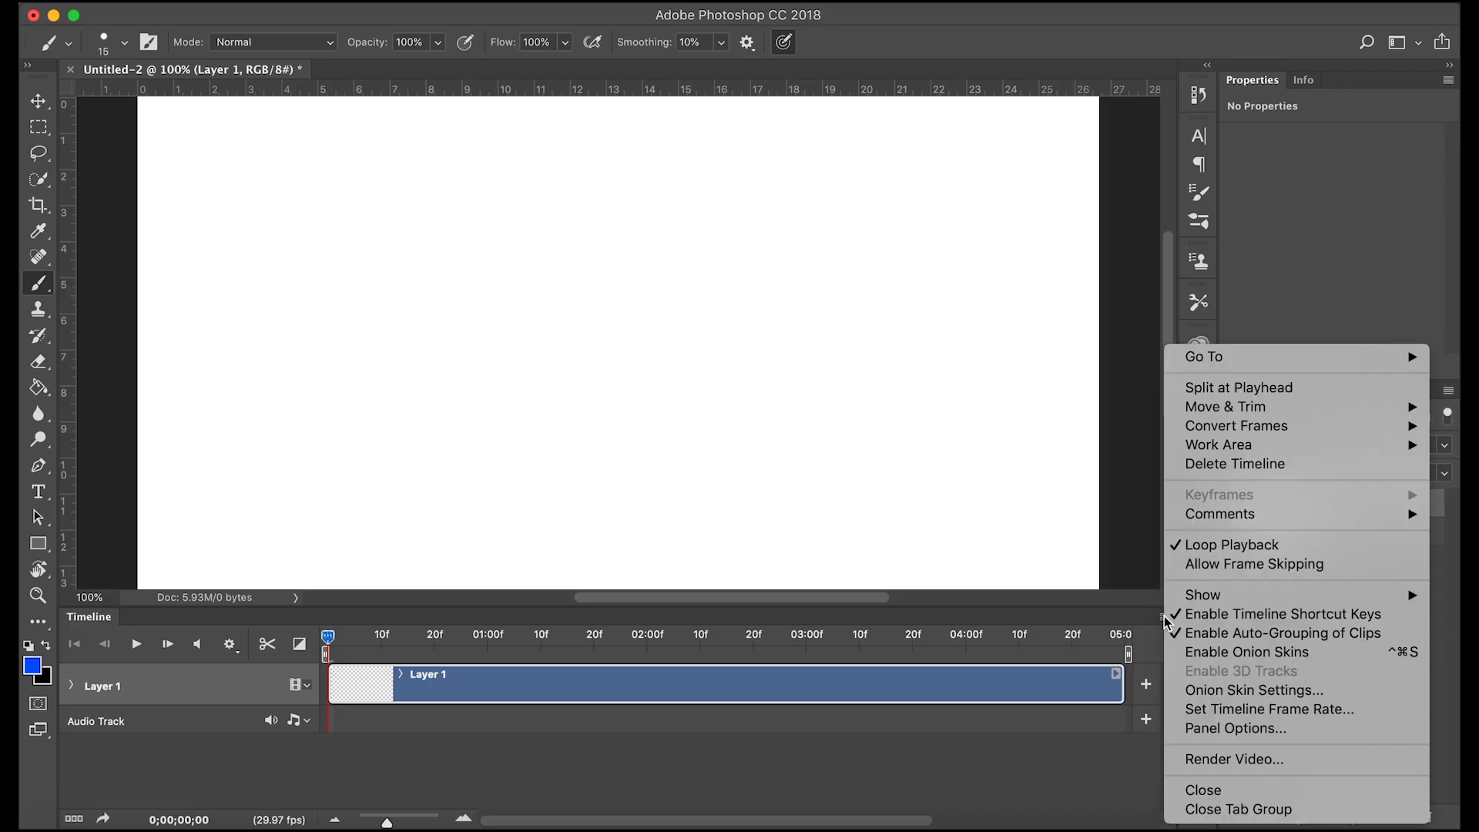
{"action": "left_click", "coordinate": [1279, 716]}
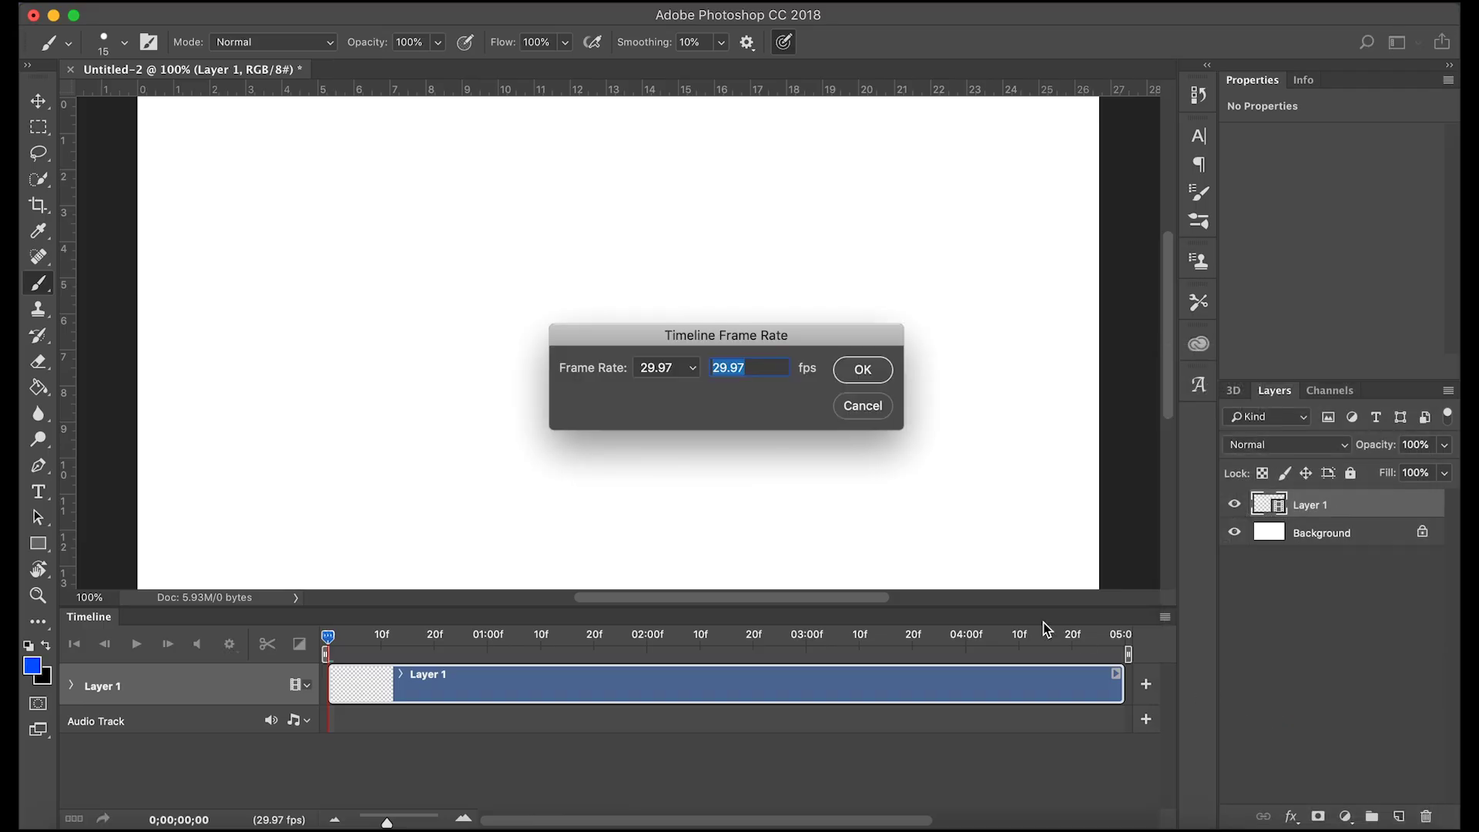
{"action": "left_click", "coordinate": [684, 367]}
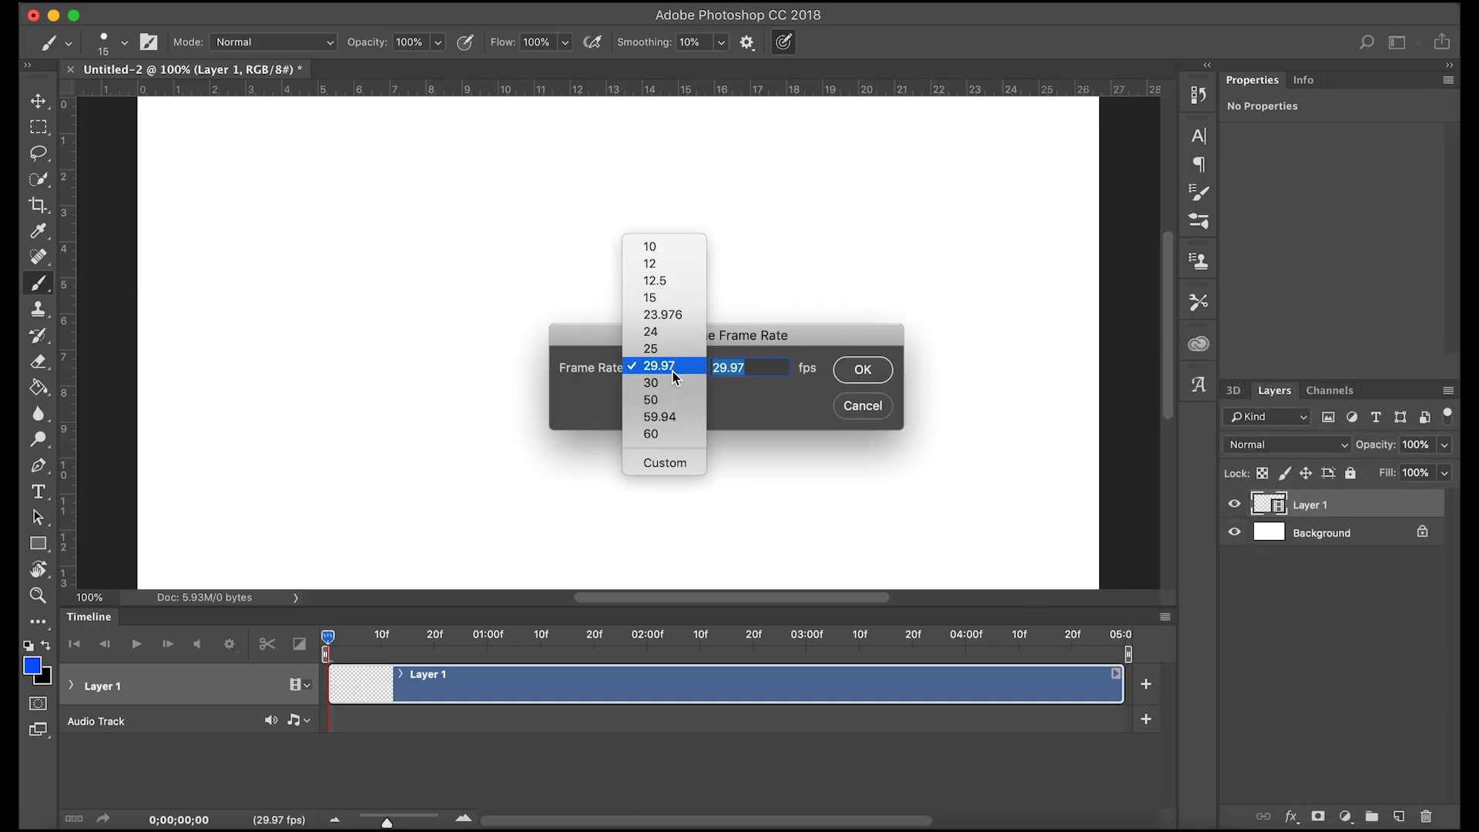
{"action": "left_click", "coordinate": [696, 300]}
{"action": "left_click", "coordinate": [690, 374]}
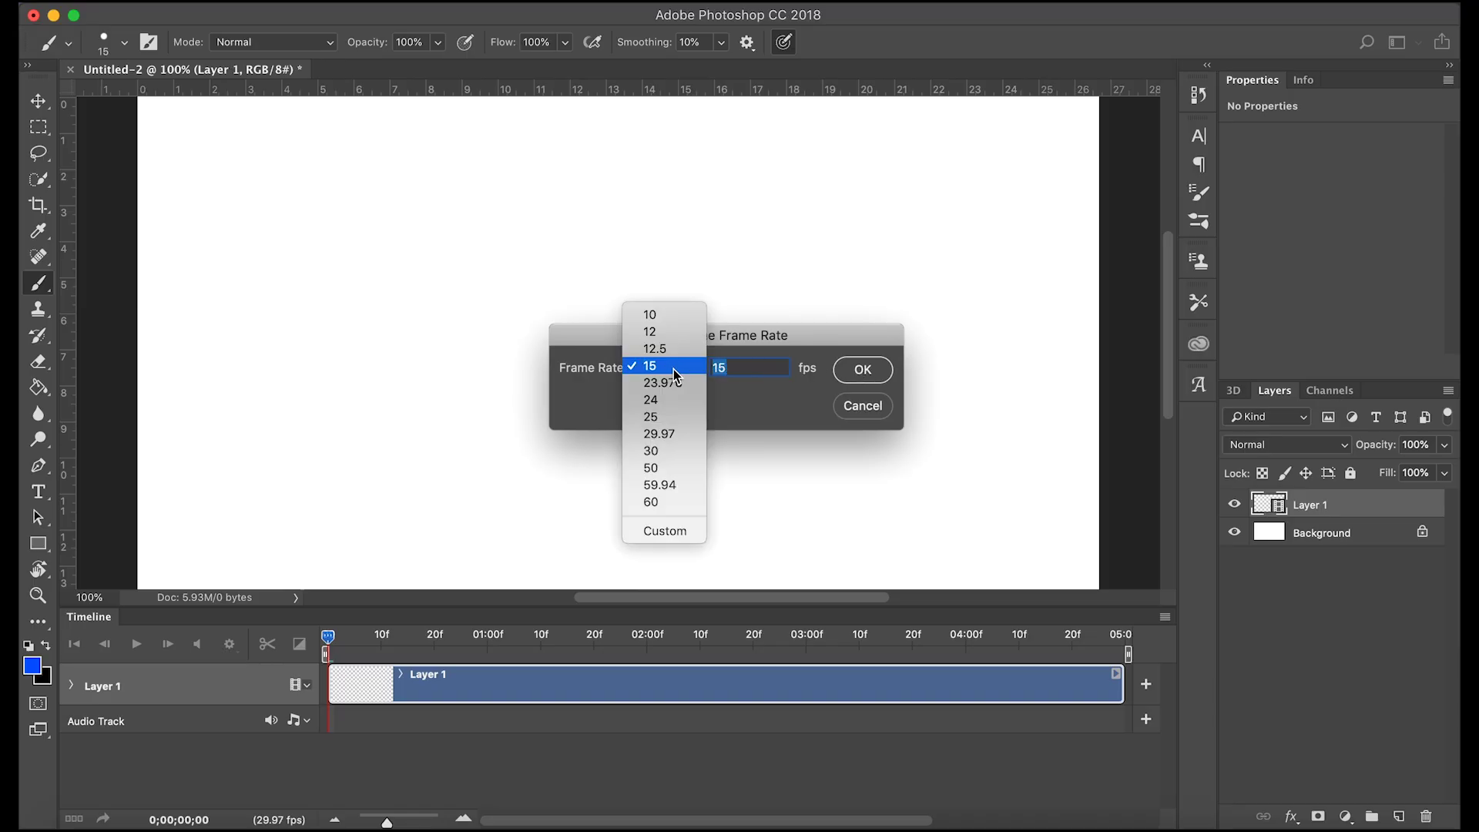
{"action": "left_click", "coordinate": [691, 368]}
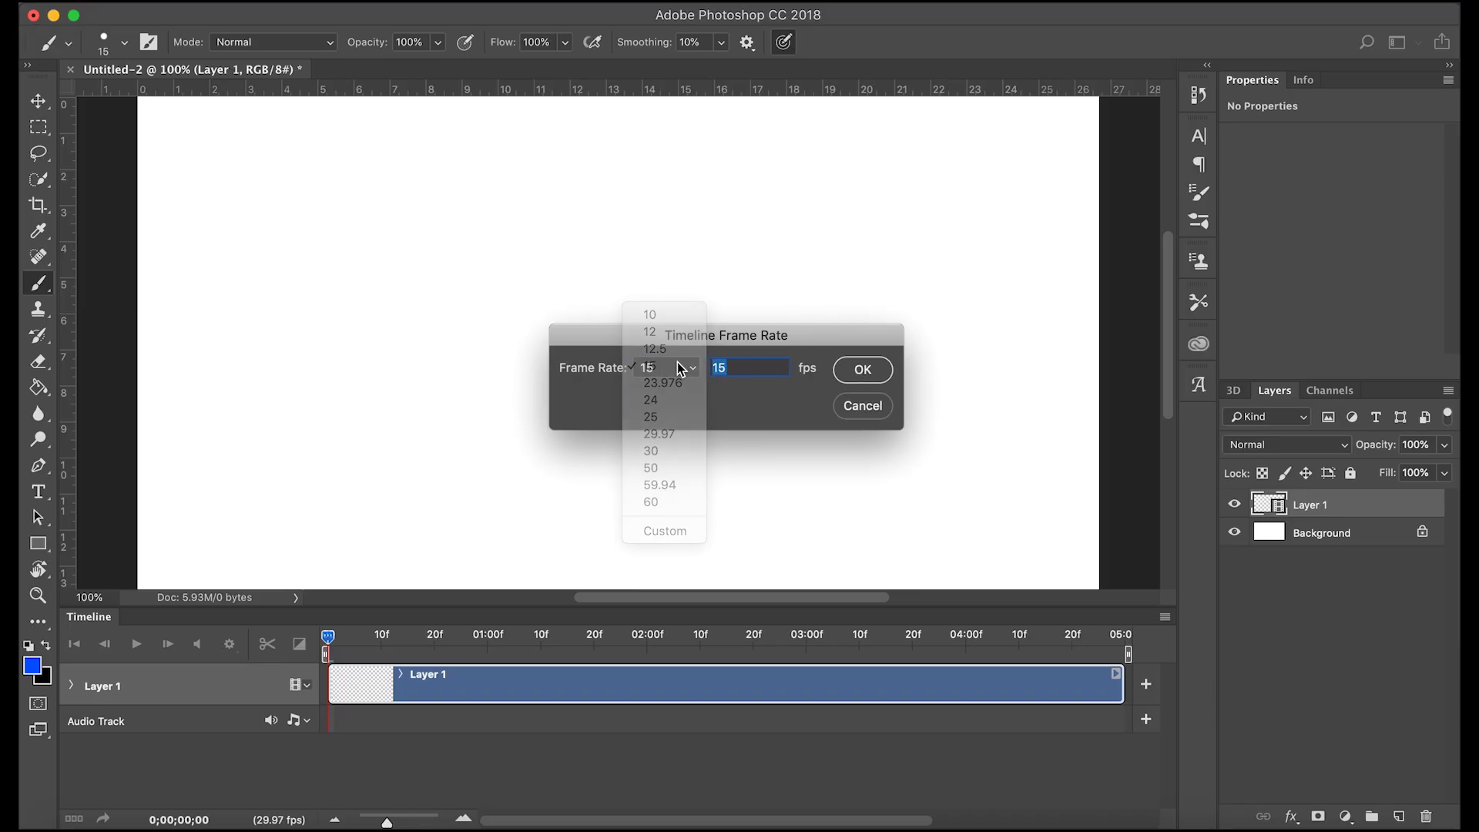
{"action": "type", "text": "18"}
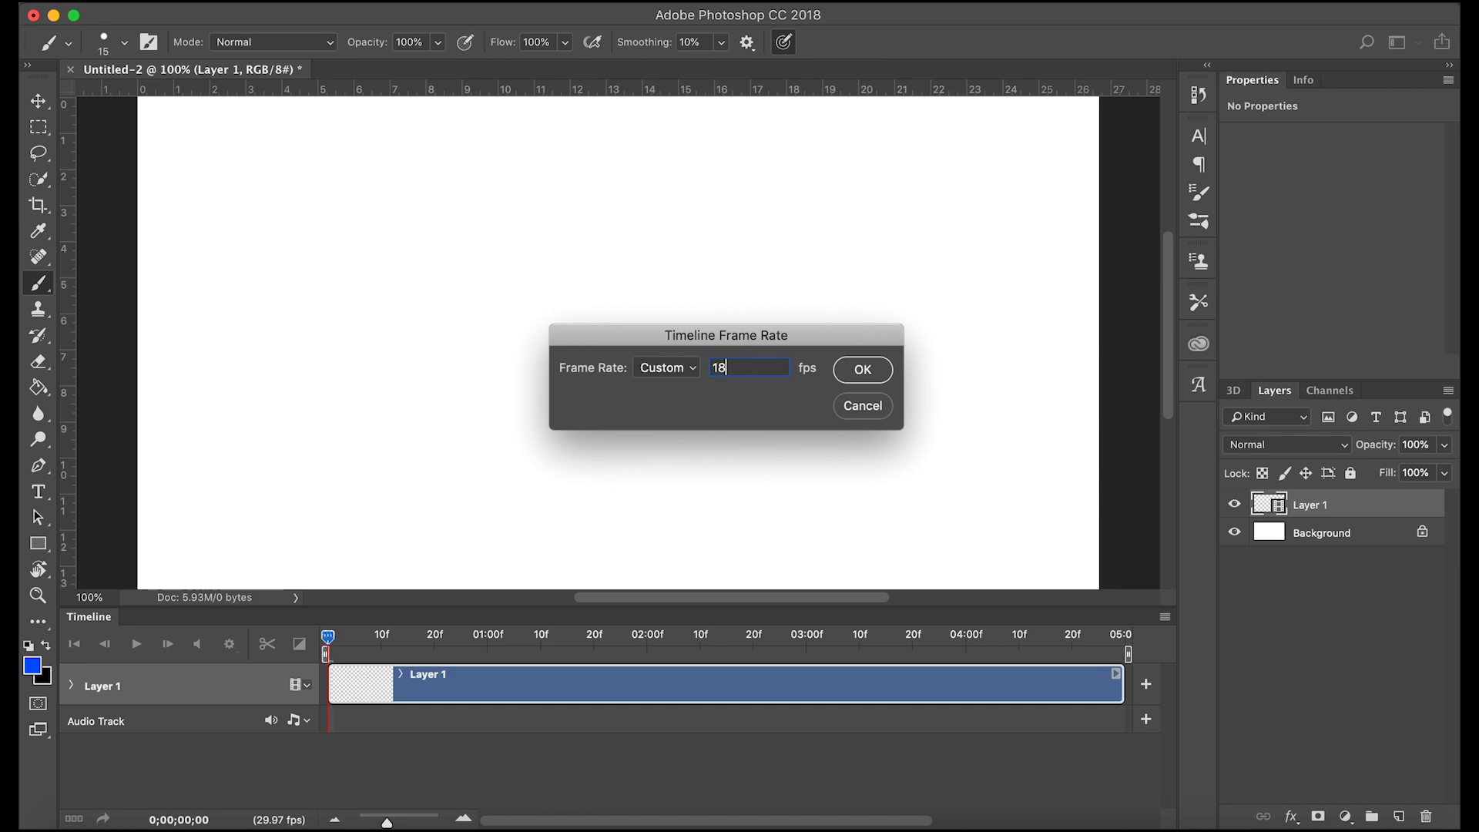
{"action": "key", "text": "Return"}
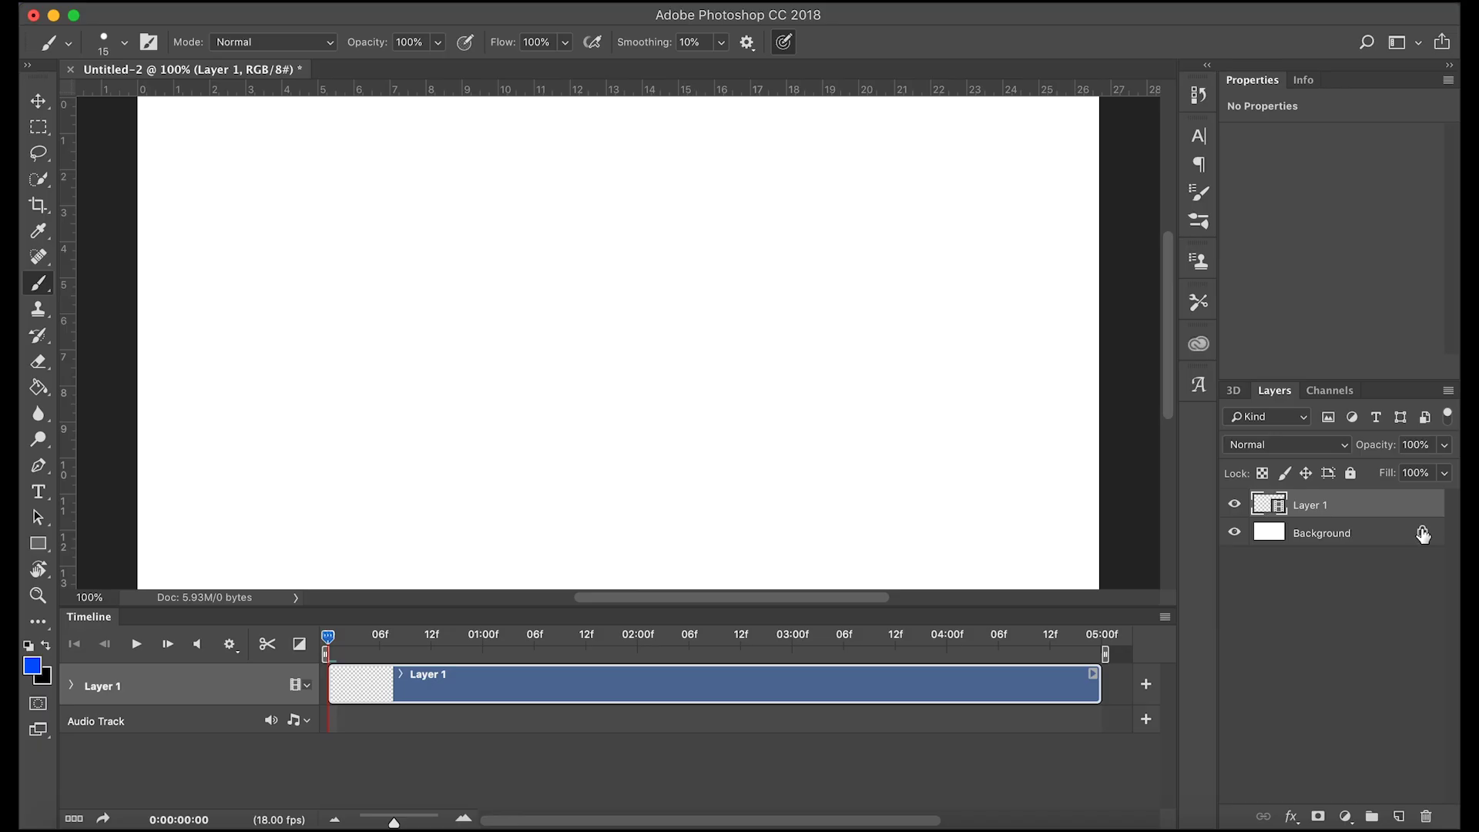
Unlock the Background layer and draw a black ball outline near the top of the canvas on Layer 1's first frame.
{"action": "left_click", "coordinate": [1423, 534]}
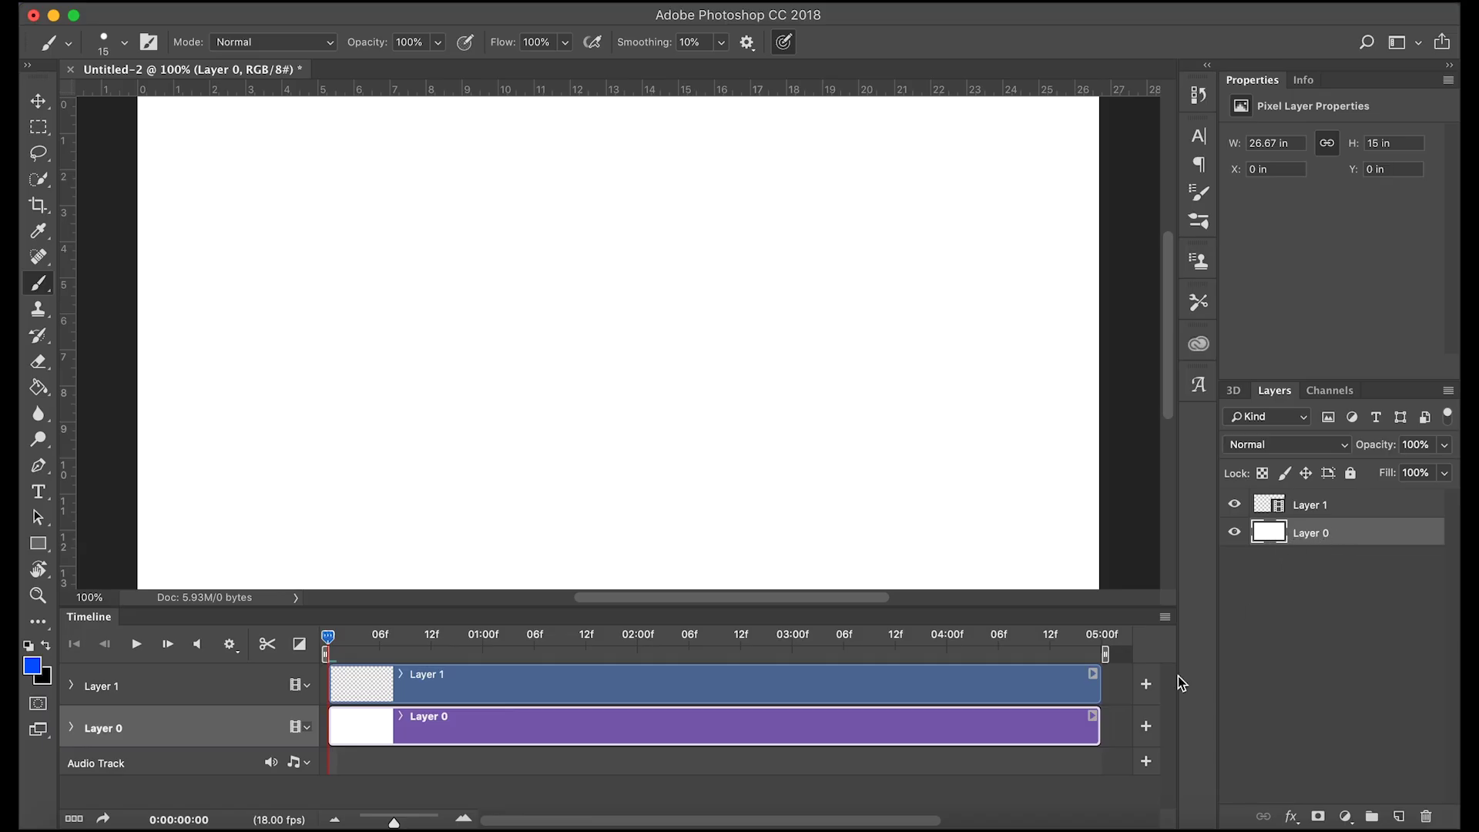
{"action": "left_click", "coordinate": [465, 683]}
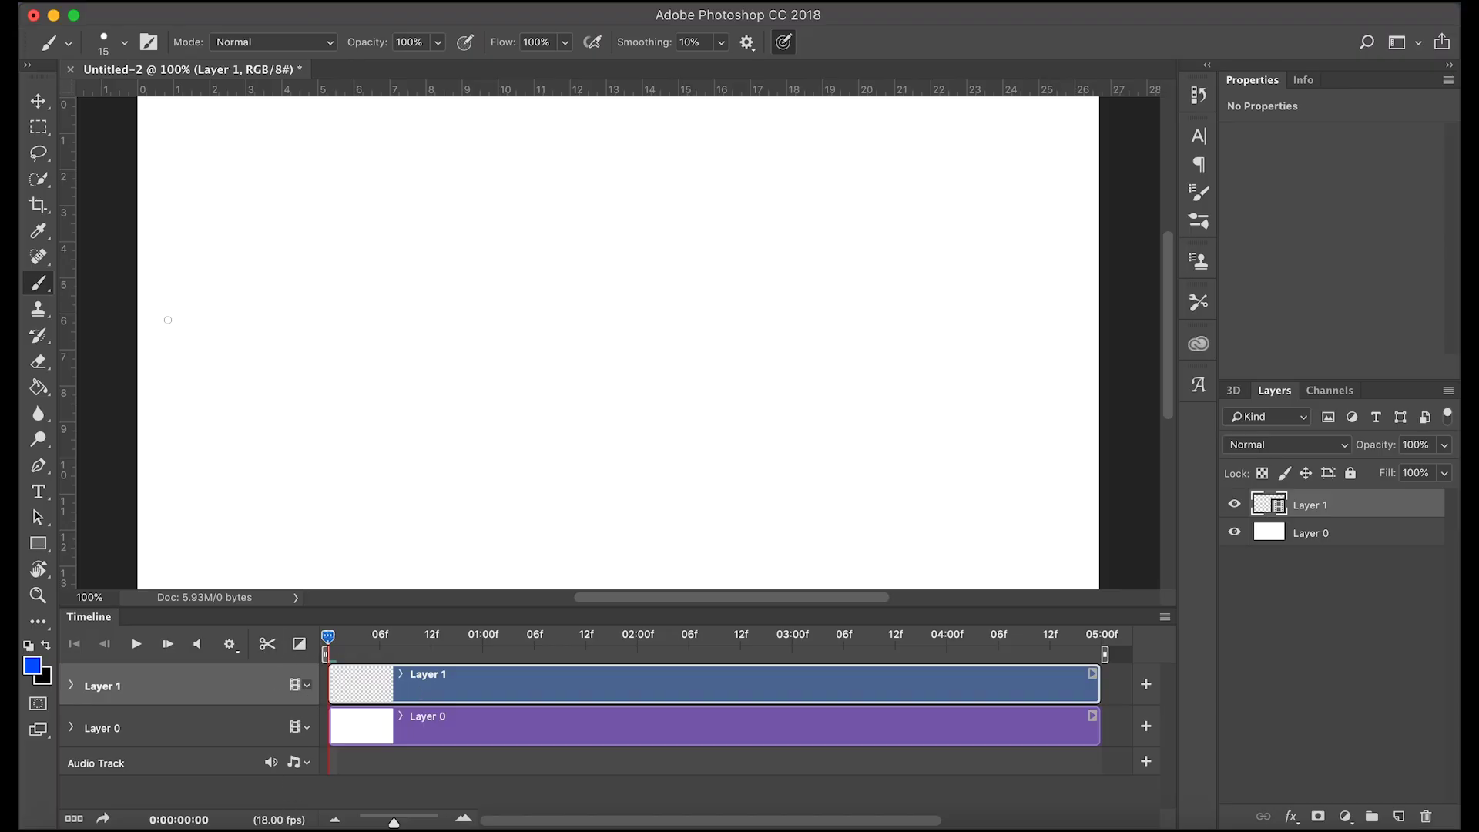
{"action": "left_click", "coordinate": [46, 647]}
{"action": "mouse_move", "coordinate": [598, 185]}
{"action": "left_mouse_down"}
{"action": "mouse_move", "coordinate": [567, 182]}
{"action": "mouse_move", "coordinate": [553, 207]}
{"action": "mouse_move", "coordinate": [574, 236]}
{"action": "mouse_move", "coordinate": [627, 221]}
{"action": "mouse_move", "coordinate": [628, 188]}
{"action": "mouse_move", "coordinate": [588, 179]}
{"action": "left_mouse_up"}
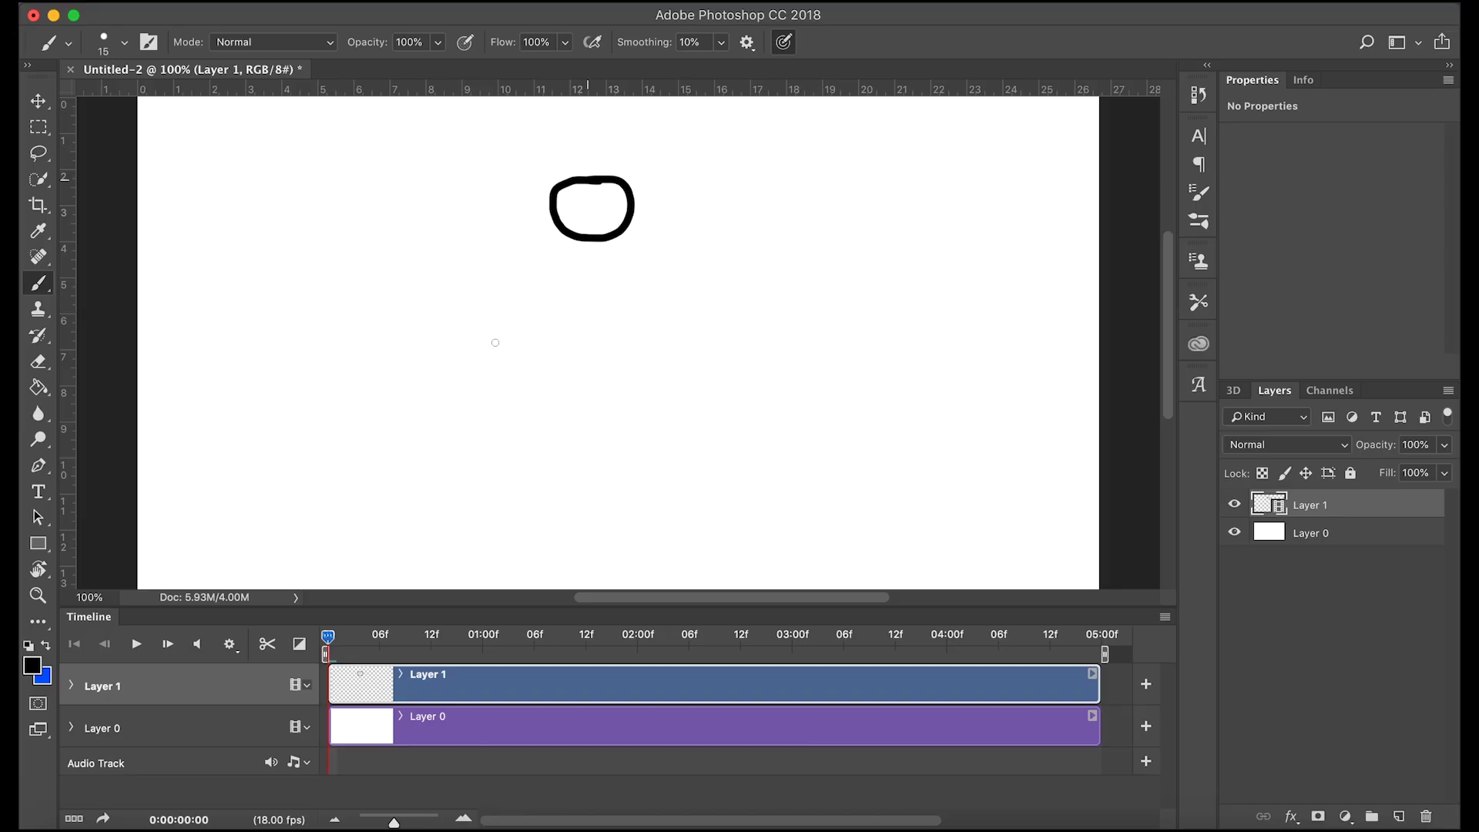
Advance Layer 1 by one frame and enable onion skins on the timeline.
{"action": "key", "text": "Right"}
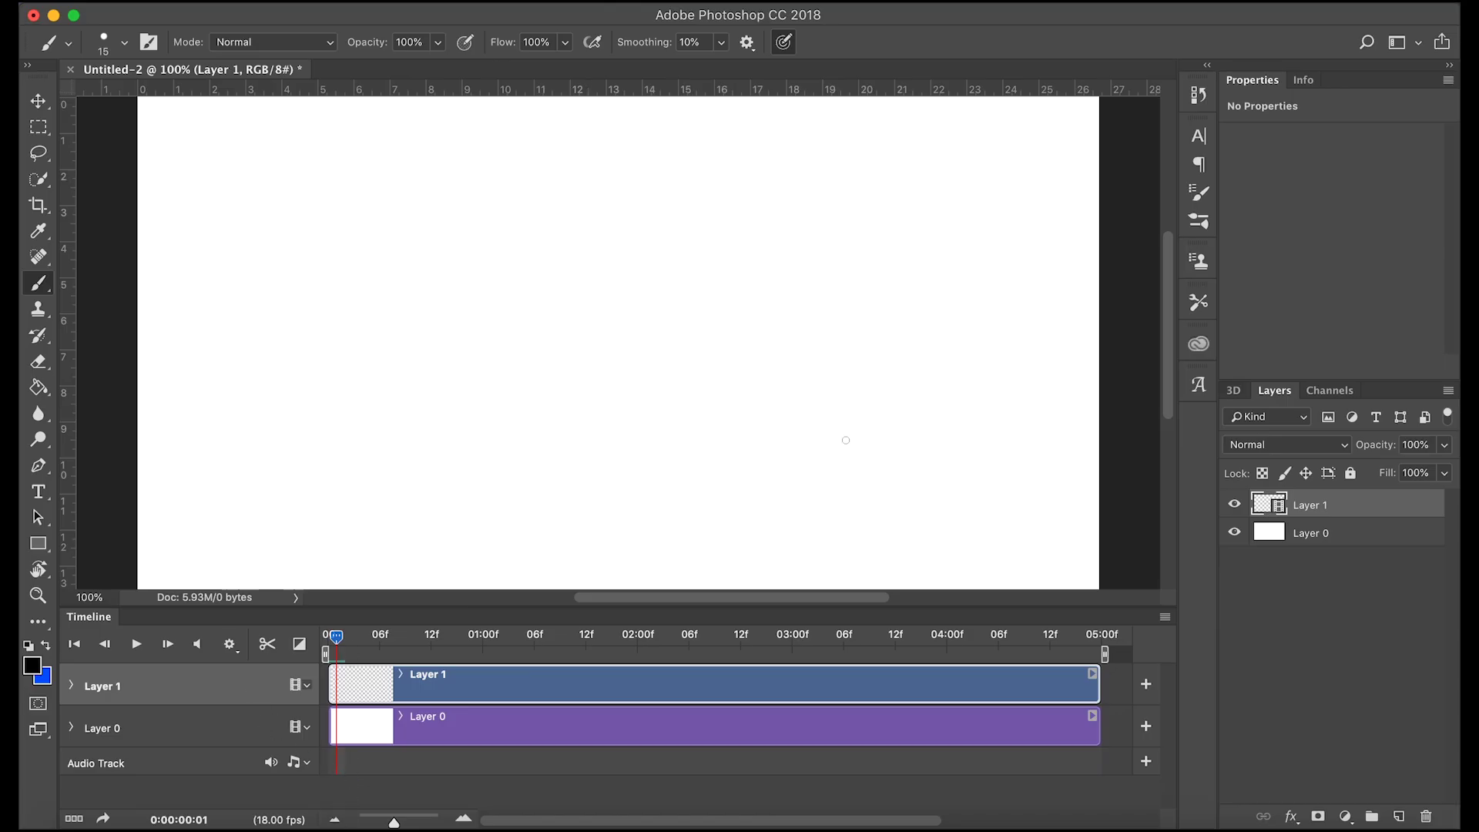
{"action": "left_click", "coordinate": [1164, 618]}
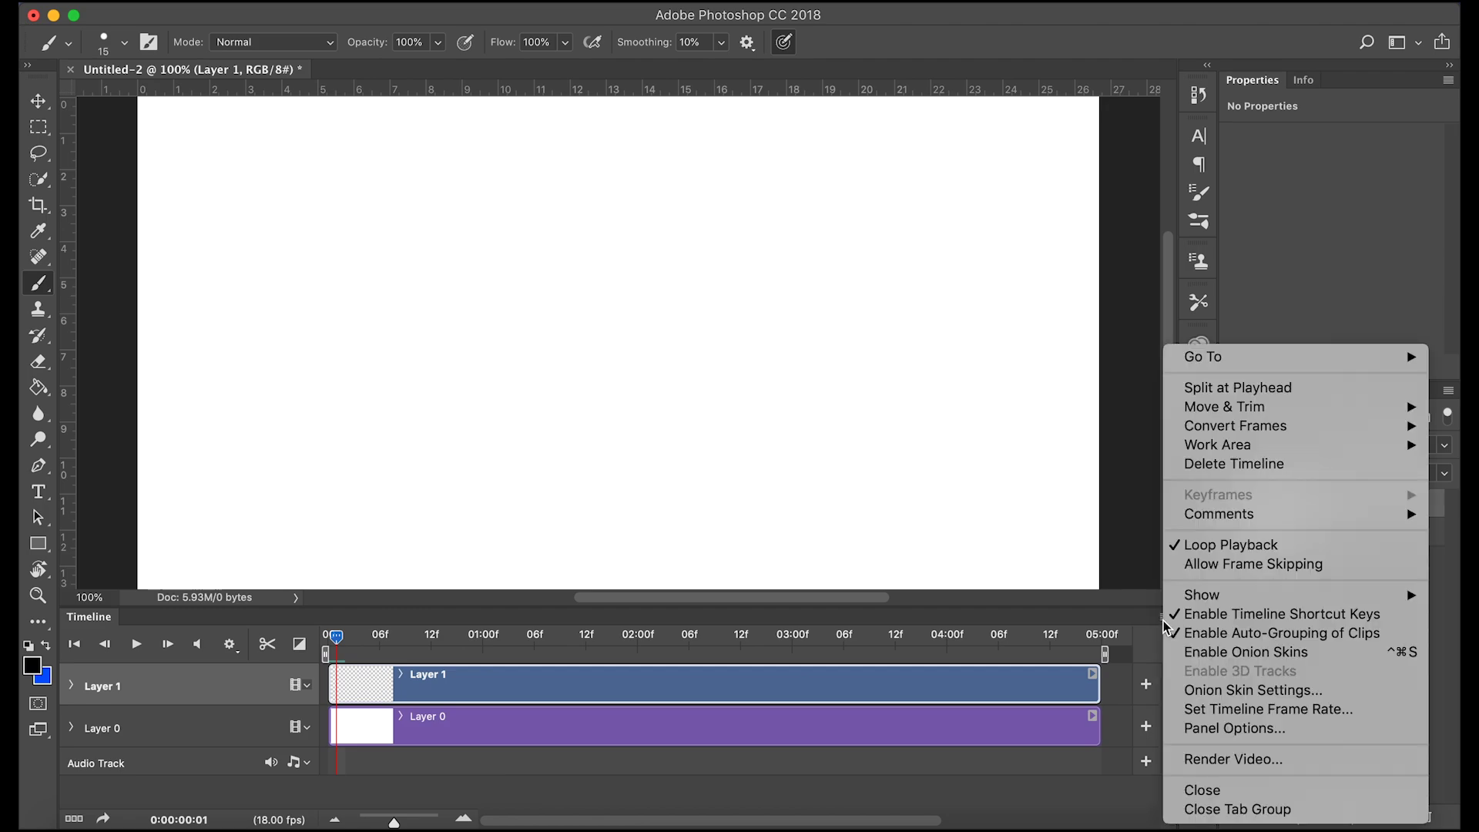
{"action": "left_click", "coordinate": [1235, 653]}
{"action": "left_click_drag", "start_coordinate": [596, 178], "coordinate": [585, 181]}
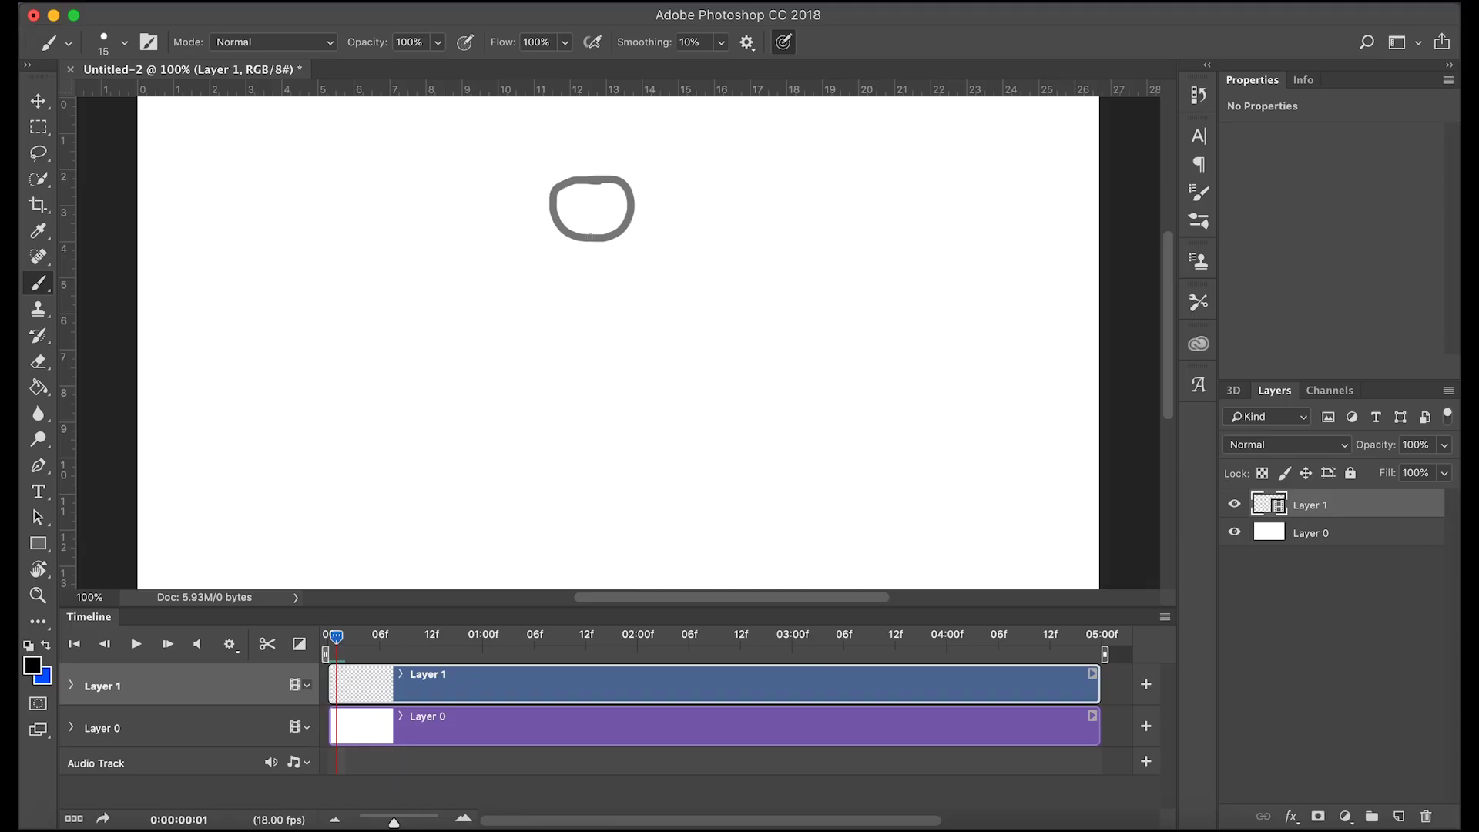
Try 2 frames before in the onion skin settings, and set the count back to 1 frame before.
{"action": "left_click", "coordinate": [1163, 618]}
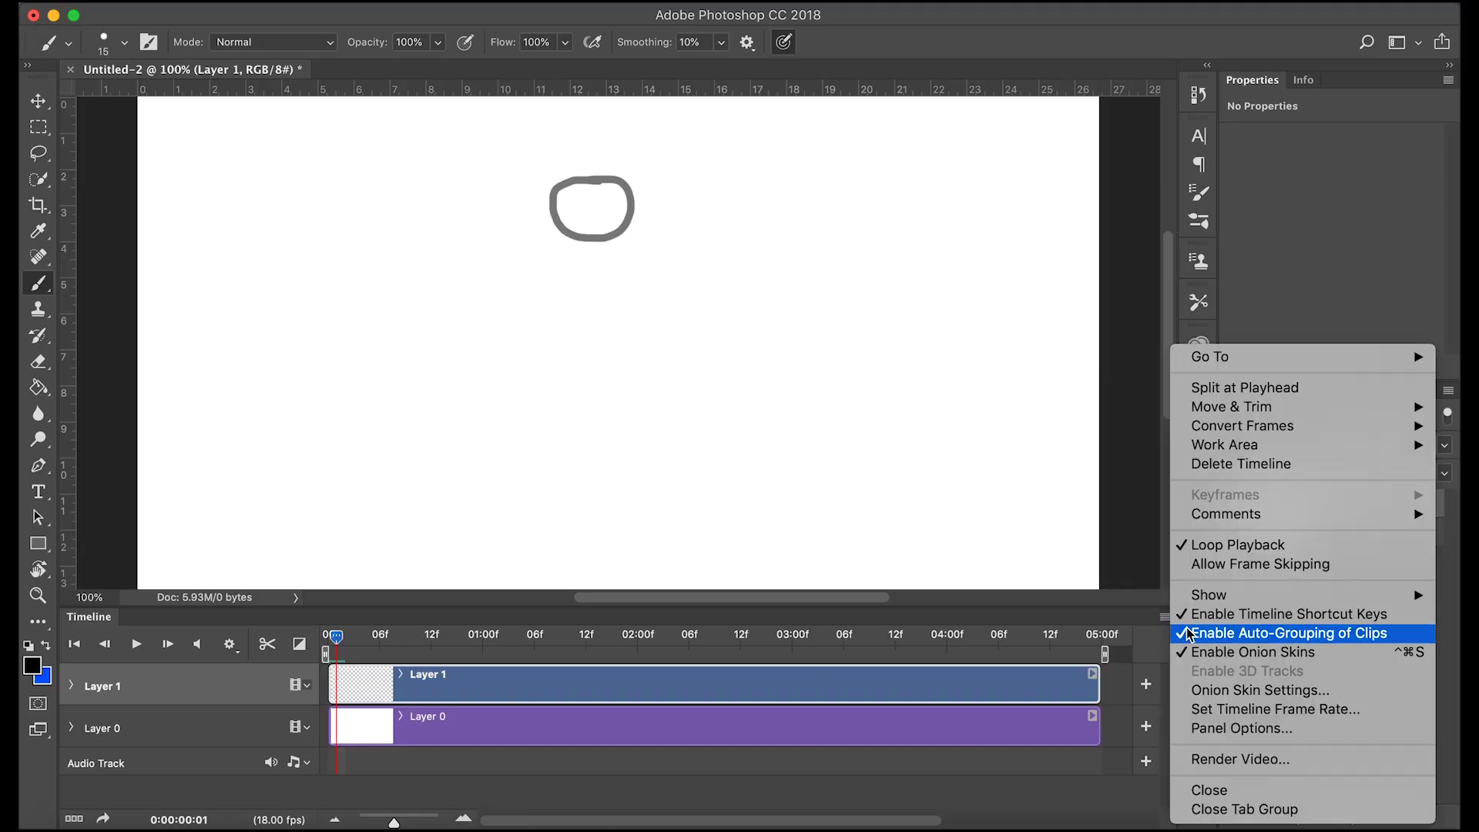
{"action": "left_click", "coordinate": [1268, 690]}
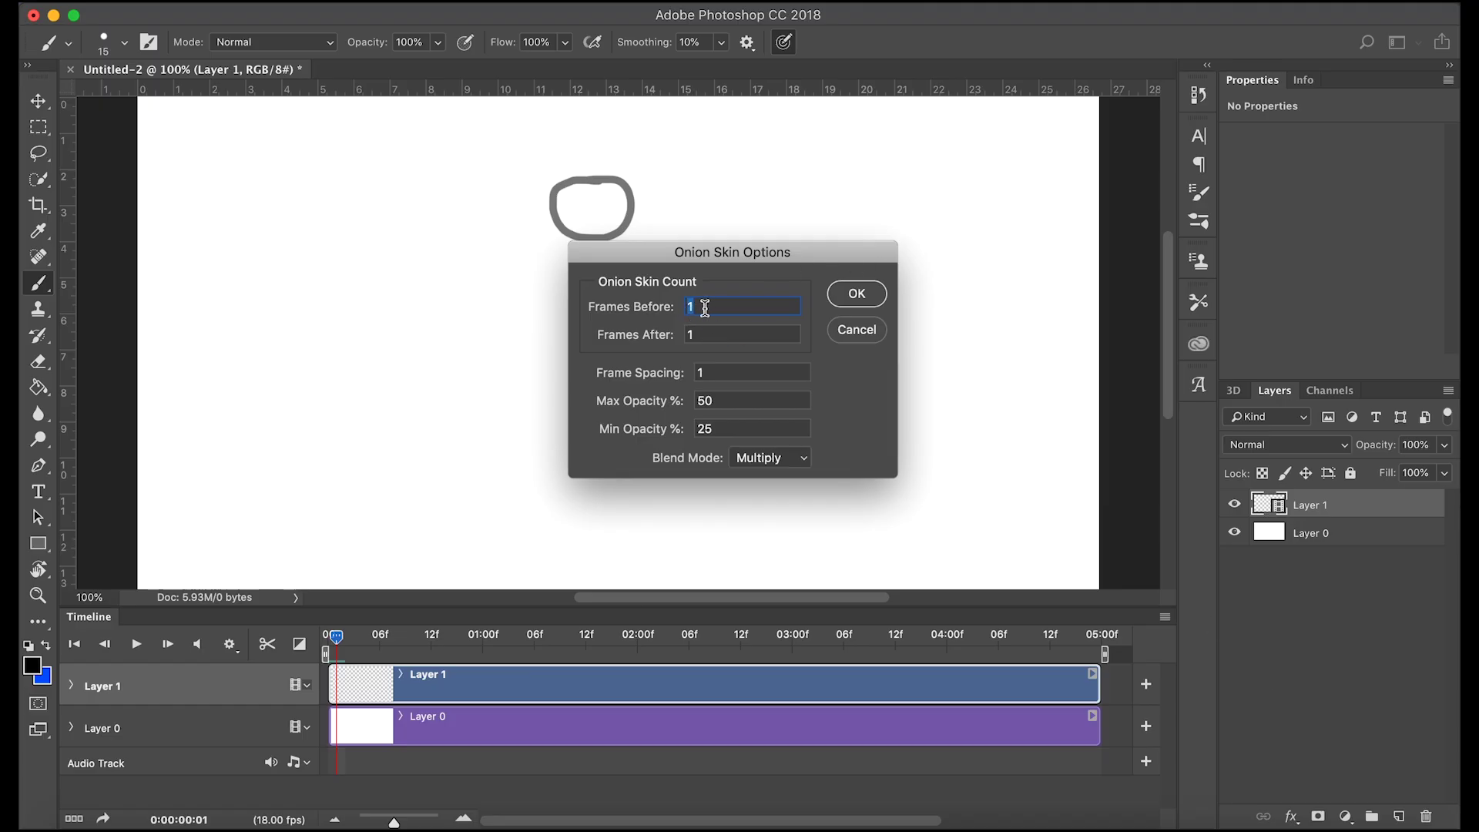
{"action": "type", "text": "2"}
{"action": "left_click", "coordinate": [1164, 619]}
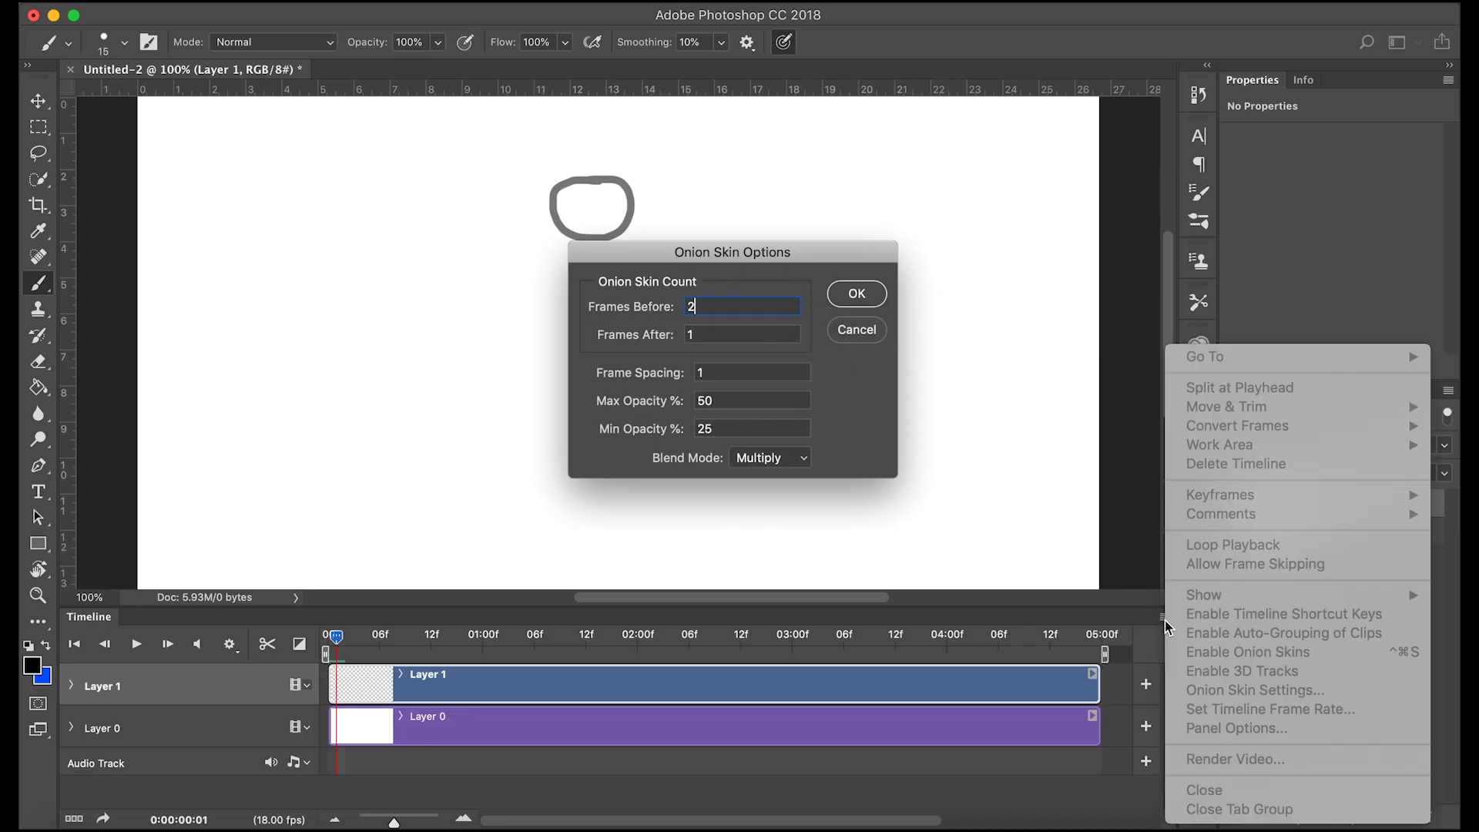
{"action": "left_click", "coordinate": [1248, 651]}
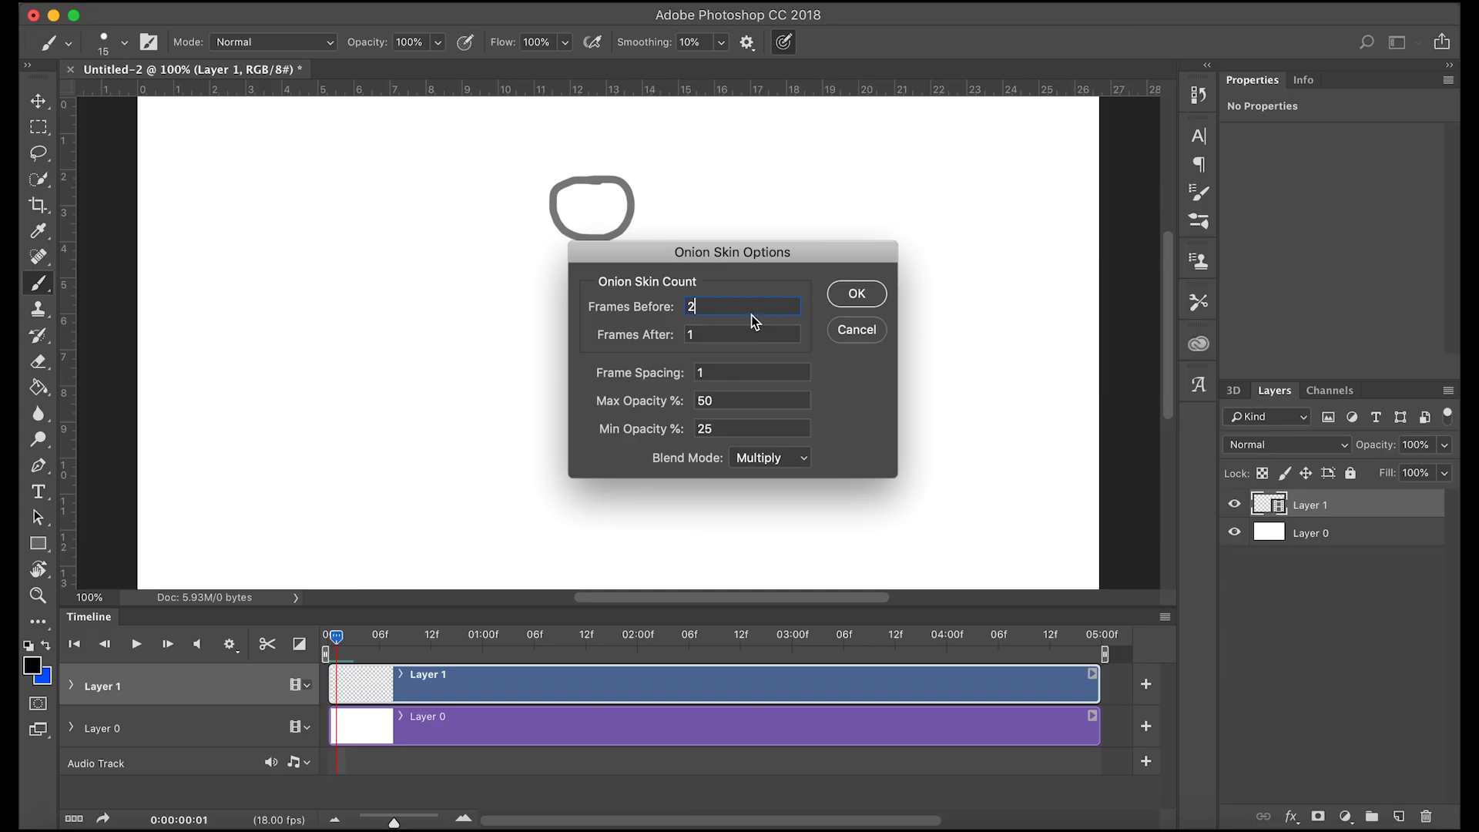
{"action": "key", "text": "BackSpace"}
{"action": "type", "text": "1"}
{"action": "left_click", "coordinate": [851, 295]}
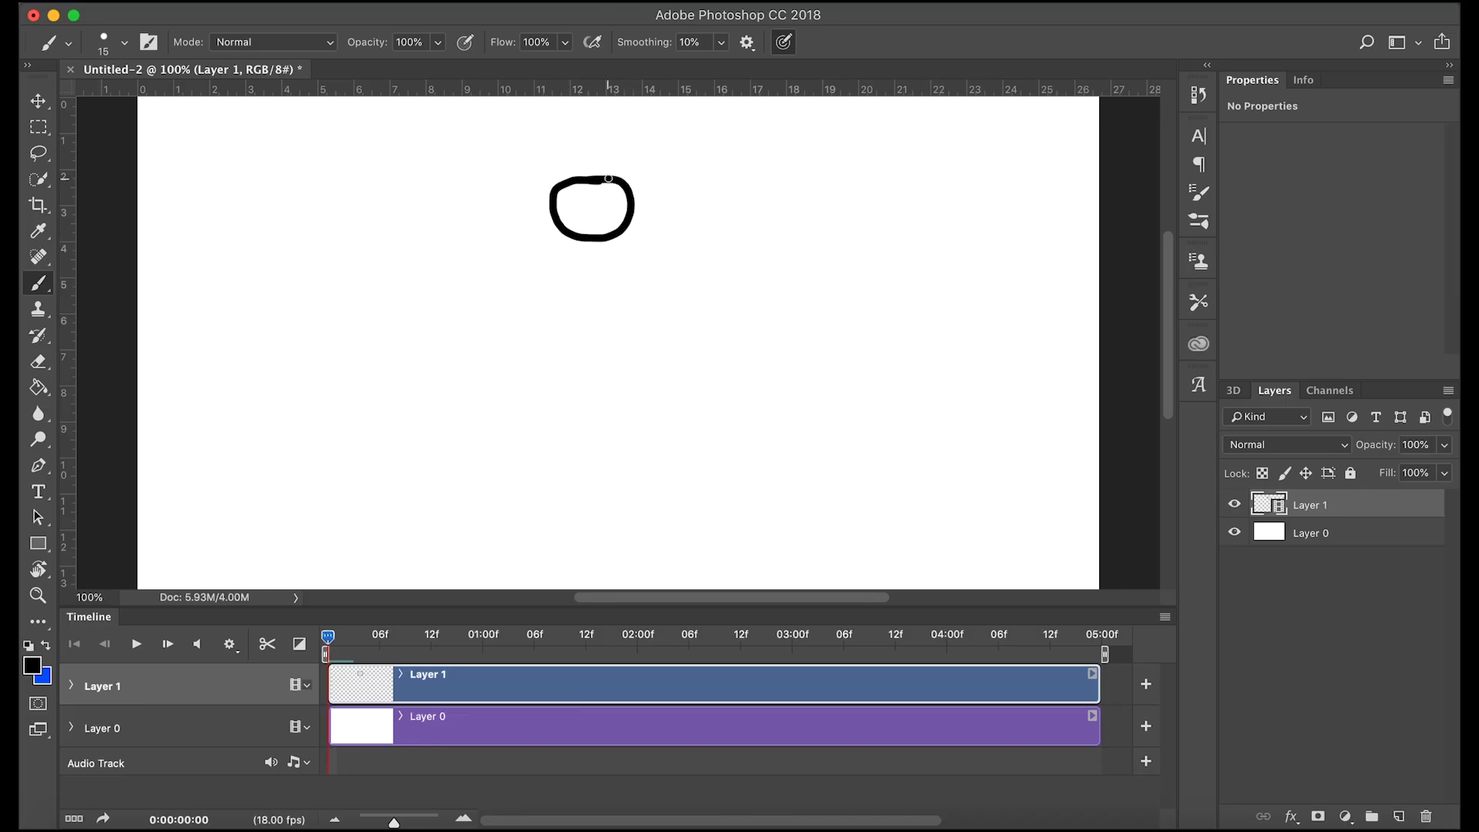
Draw the falling ball on frames 1 to 4 of Layer 1, each outline lower than the previous one and increasingly stretched vertically.
{"action": "key", "text": "Right"}
{"action": "mouse_move", "coordinate": [621, 215]}
{"action": "left_mouse_down"}
{"action": "mouse_move", "coordinate": [567, 199]}
{"action": "mouse_move", "coordinate": [558, 249]}
{"action": "mouse_move", "coordinate": [606, 252]}
{"action": "mouse_move", "coordinate": [621, 202]}
{"action": "left_mouse_up"}
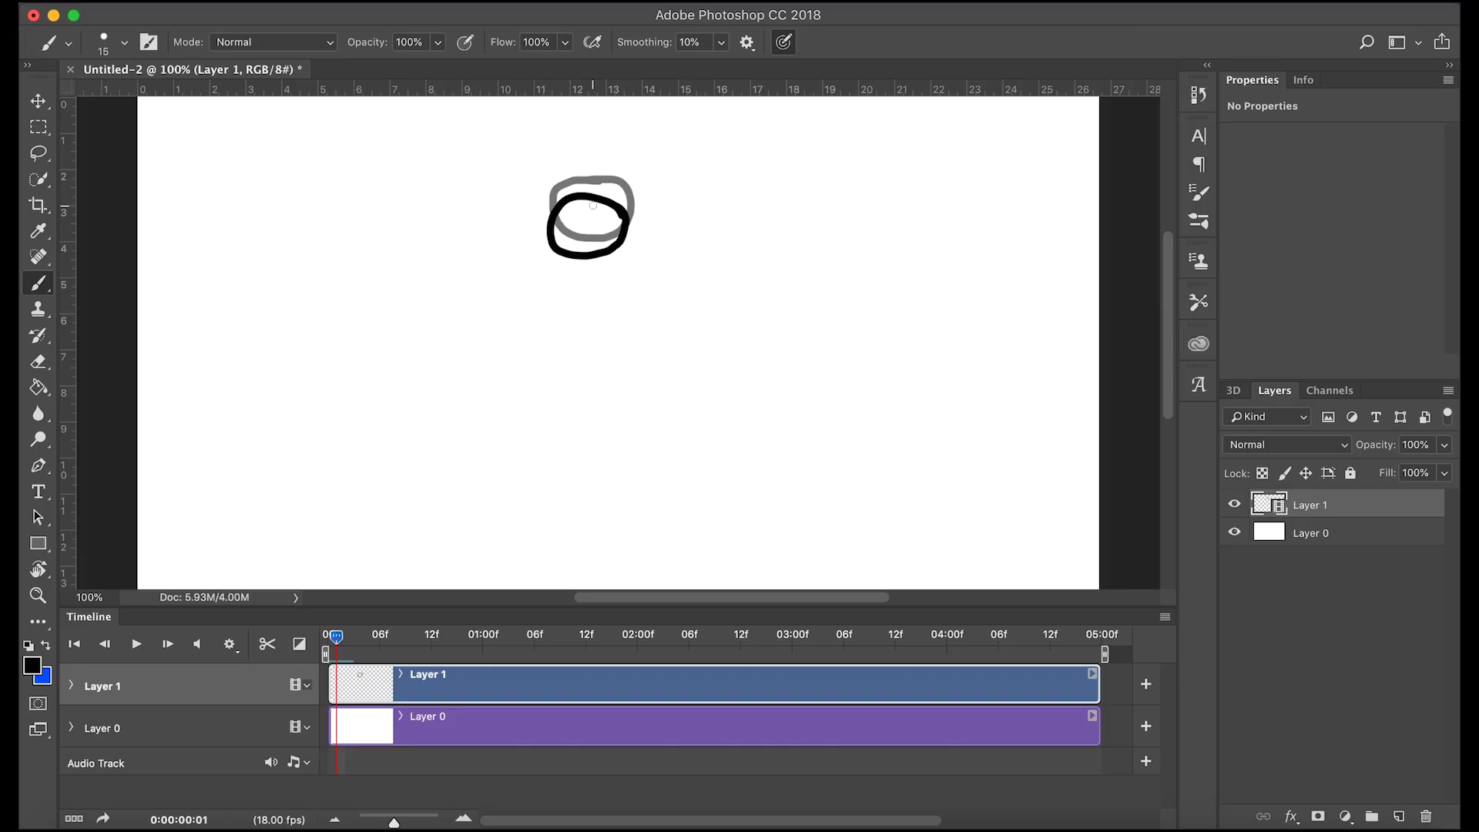
{"action": "key", "text": "Right"}
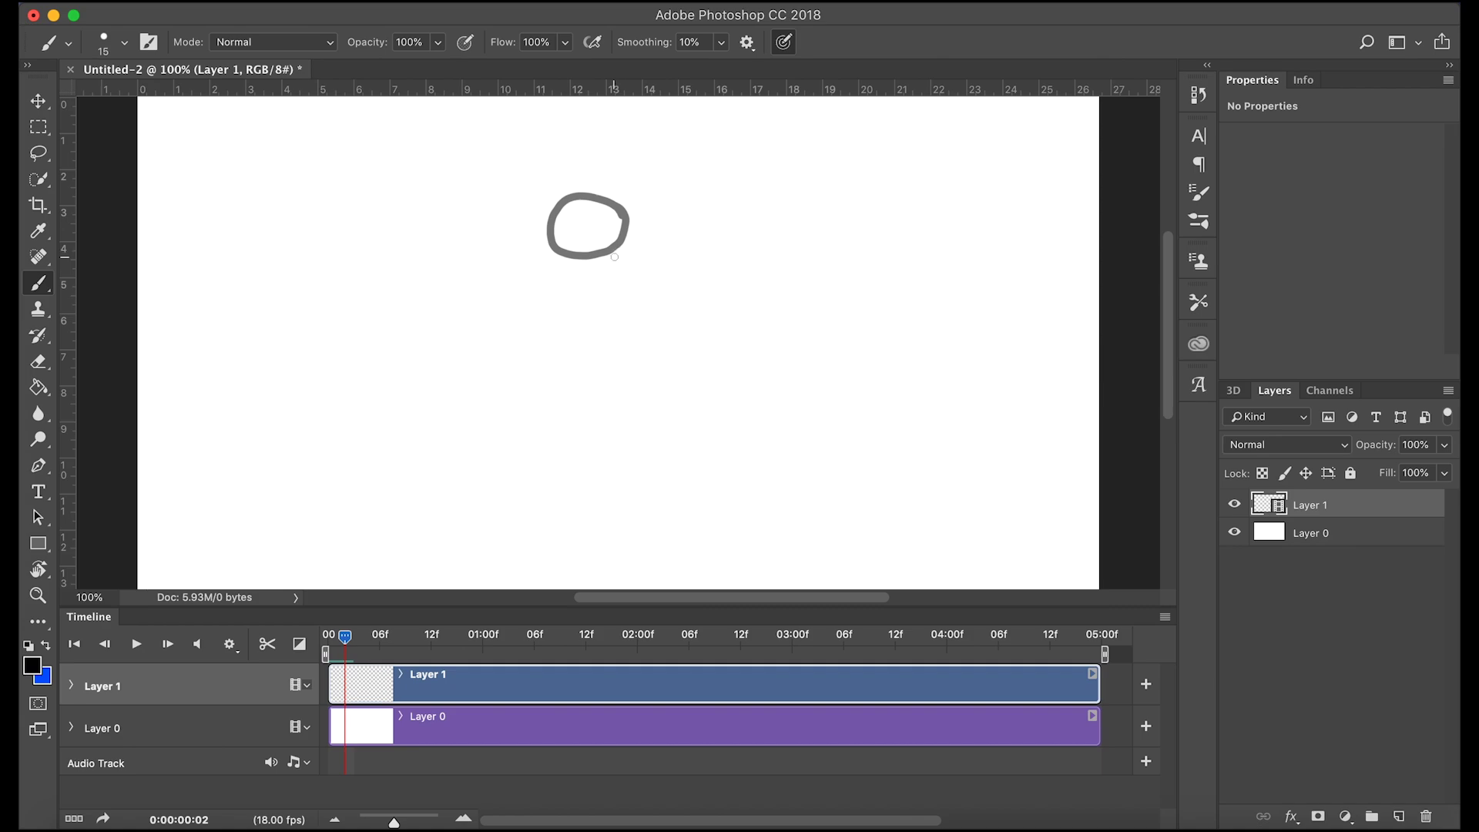
{"action": "mouse_move", "coordinate": [614, 254]}
{"action": "left_mouse_down"}
{"action": "mouse_move", "coordinate": [581, 217]}
{"action": "mouse_move", "coordinate": [546, 240]}
{"action": "mouse_move", "coordinate": [562, 287]}
{"action": "mouse_move", "coordinate": [620, 264]}
{"action": "mouse_move", "coordinate": [612, 245]}
{"action": "left_mouse_up"}
{"action": "key", "text": "Right"}
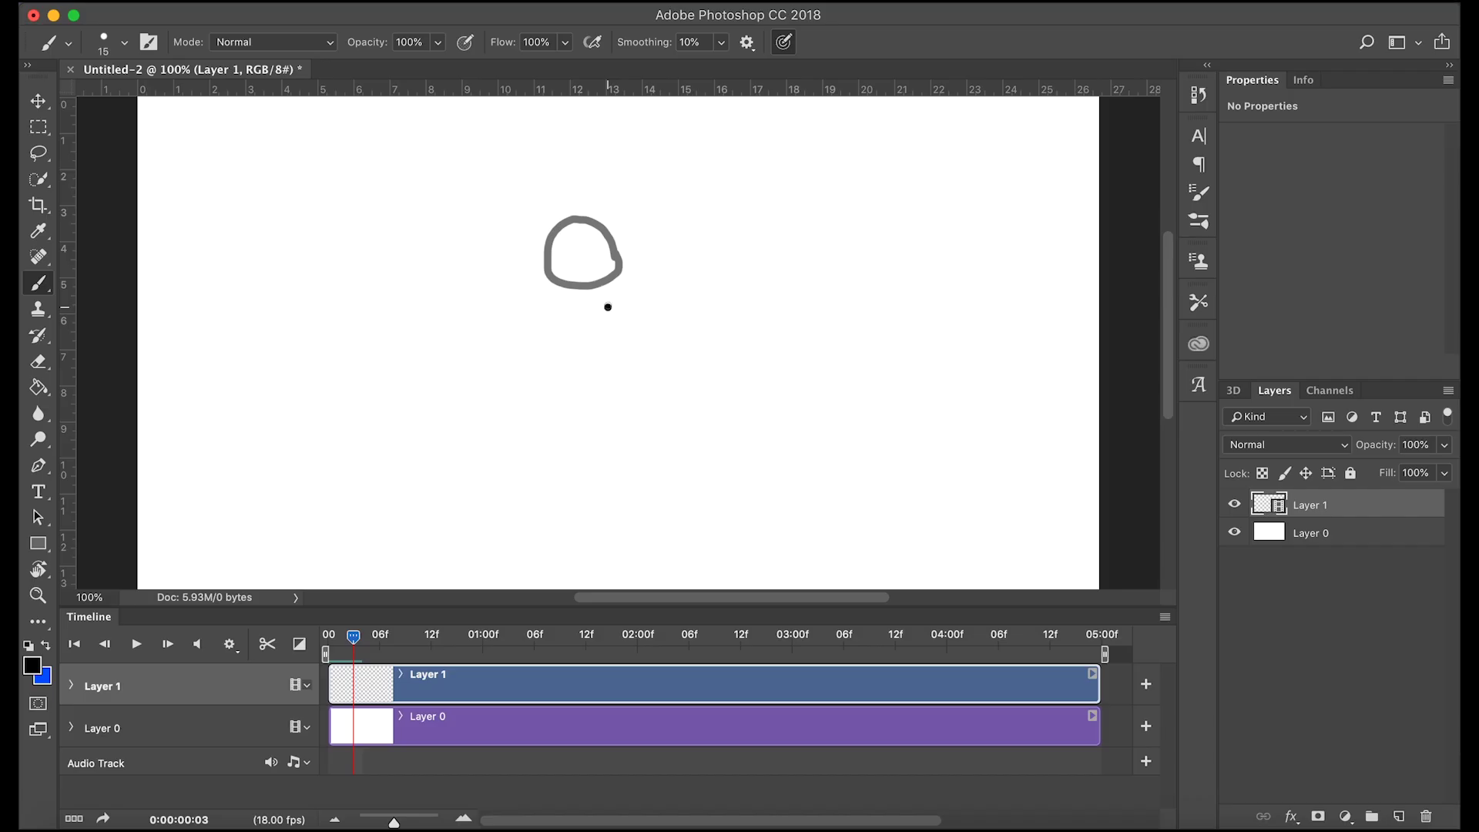
{"action": "mouse_move", "coordinate": [608, 307]}
{"action": "left_mouse_down"}
{"action": "mouse_move", "coordinate": [600, 276]}
{"action": "mouse_move", "coordinate": [563, 268]}
{"action": "mouse_move", "coordinate": [554, 330]}
{"action": "mouse_move", "coordinate": [576, 341]}
{"action": "mouse_move", "coordinate": [608, 304]}
{"action": "left_mouse_up"}
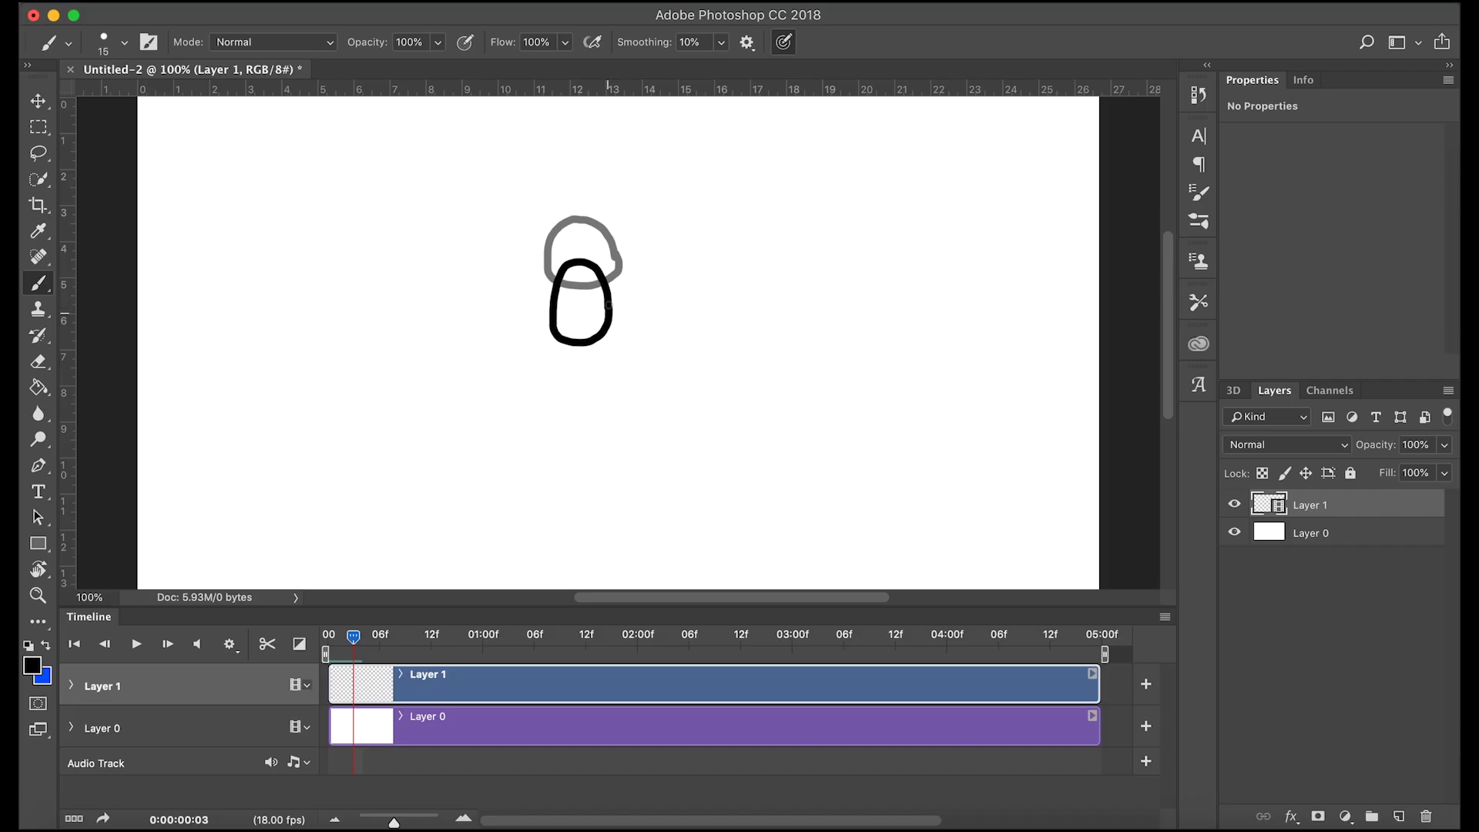
{"action": "key", "text": "Right"}
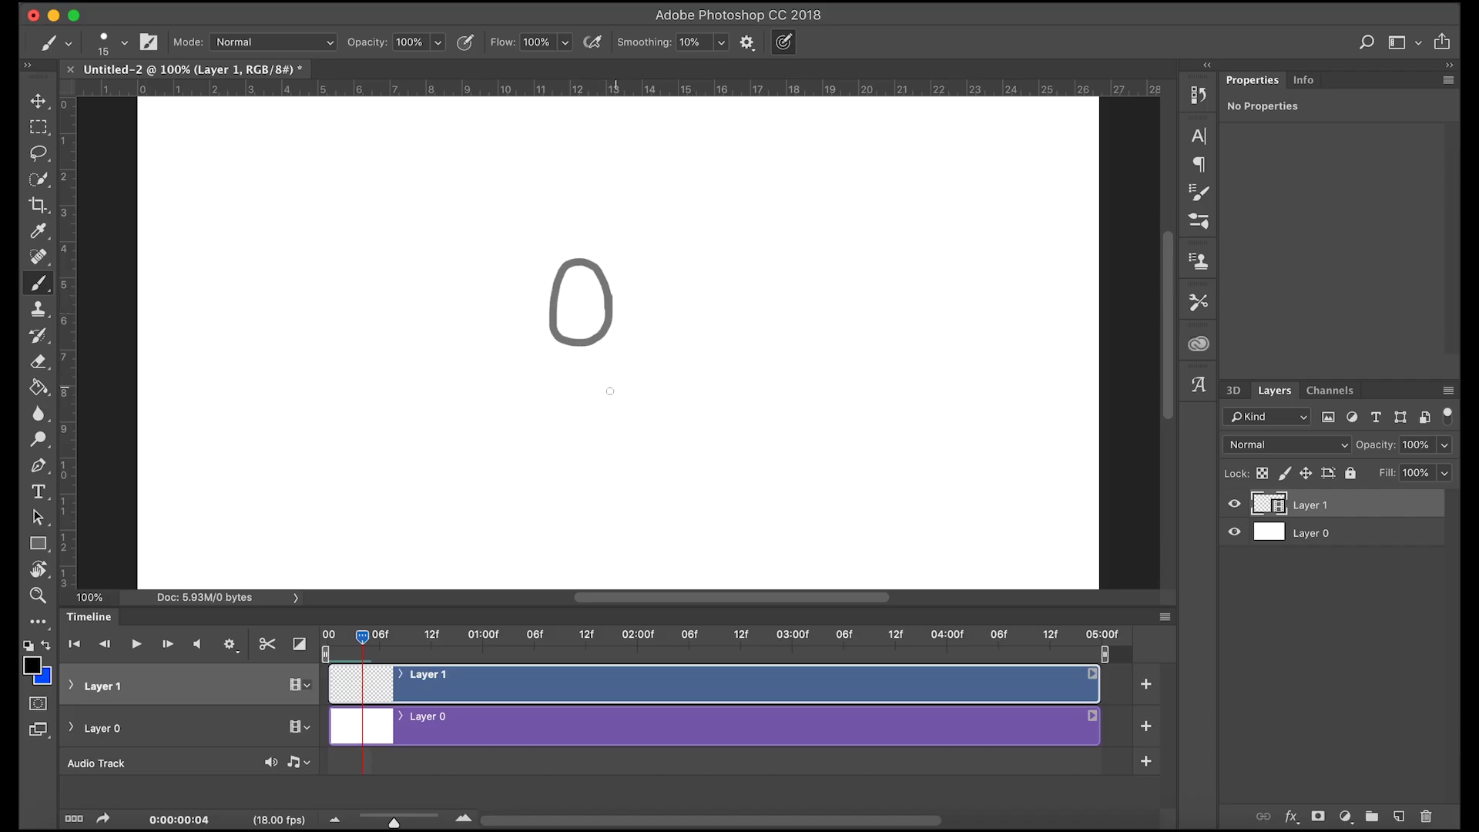
{"action": "mouse_move", "coordinate": [596, 390]}
{"action": "left_mouse_down"}
{"action": "mouse_move", "coordinate": [601, 366]}
{"action": "mouse_move", "coordinate": [570, 316]}
{"action": "mouse_move", "coordinate": [549, 377]}
{"action": "mouse_move", "coordinate": [592, 393]}
{"action": "mouse_move", "coordinate": [600, 380]}
{"action": "left_mouse_up"}
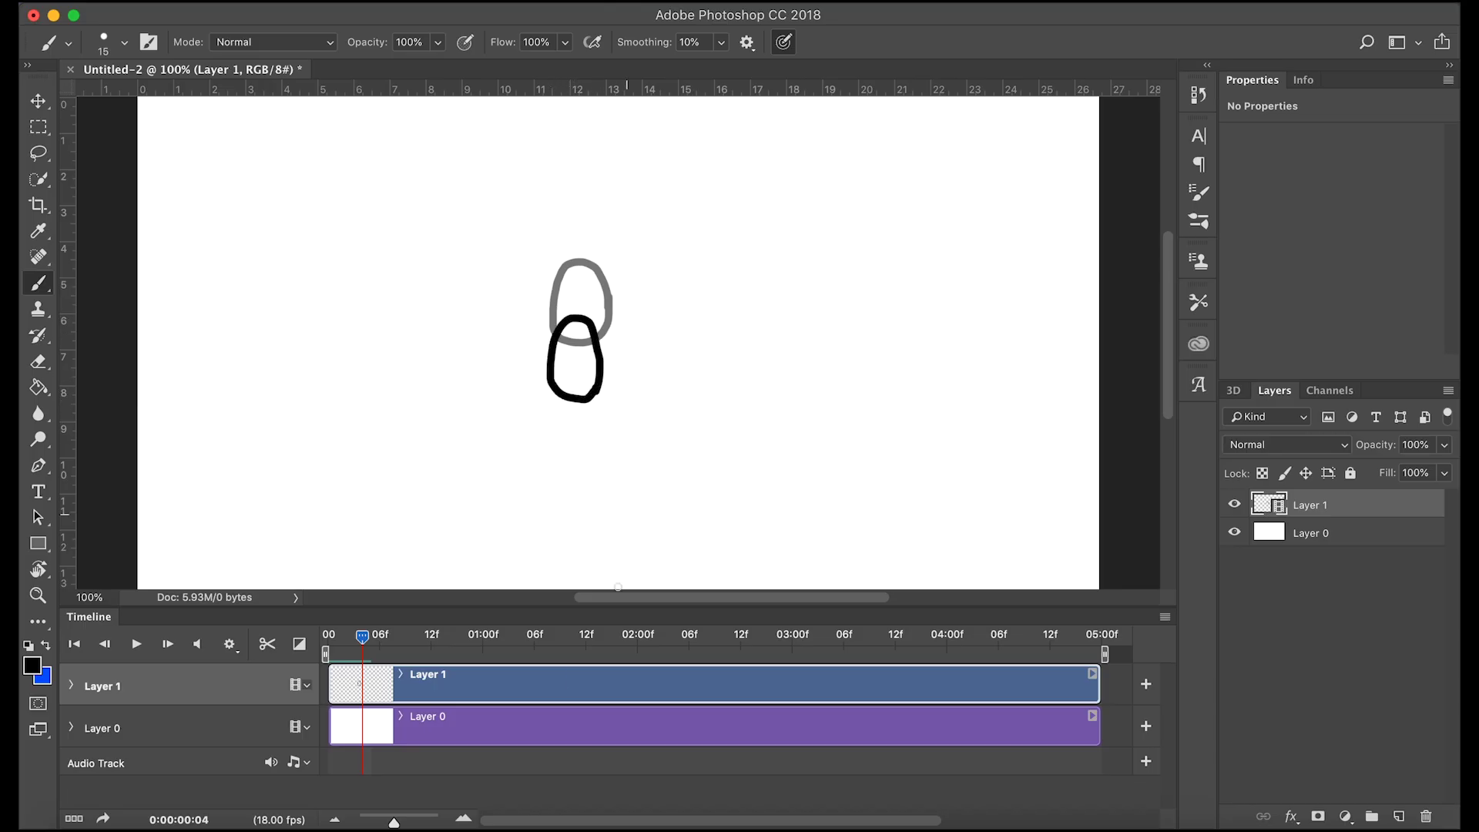
Draw a straight black horizontal ground line beneath the ball on Layer 0, and toggle that layer's visibility to check it.
{"action": "left_click", "coordinate": [492, 733]}
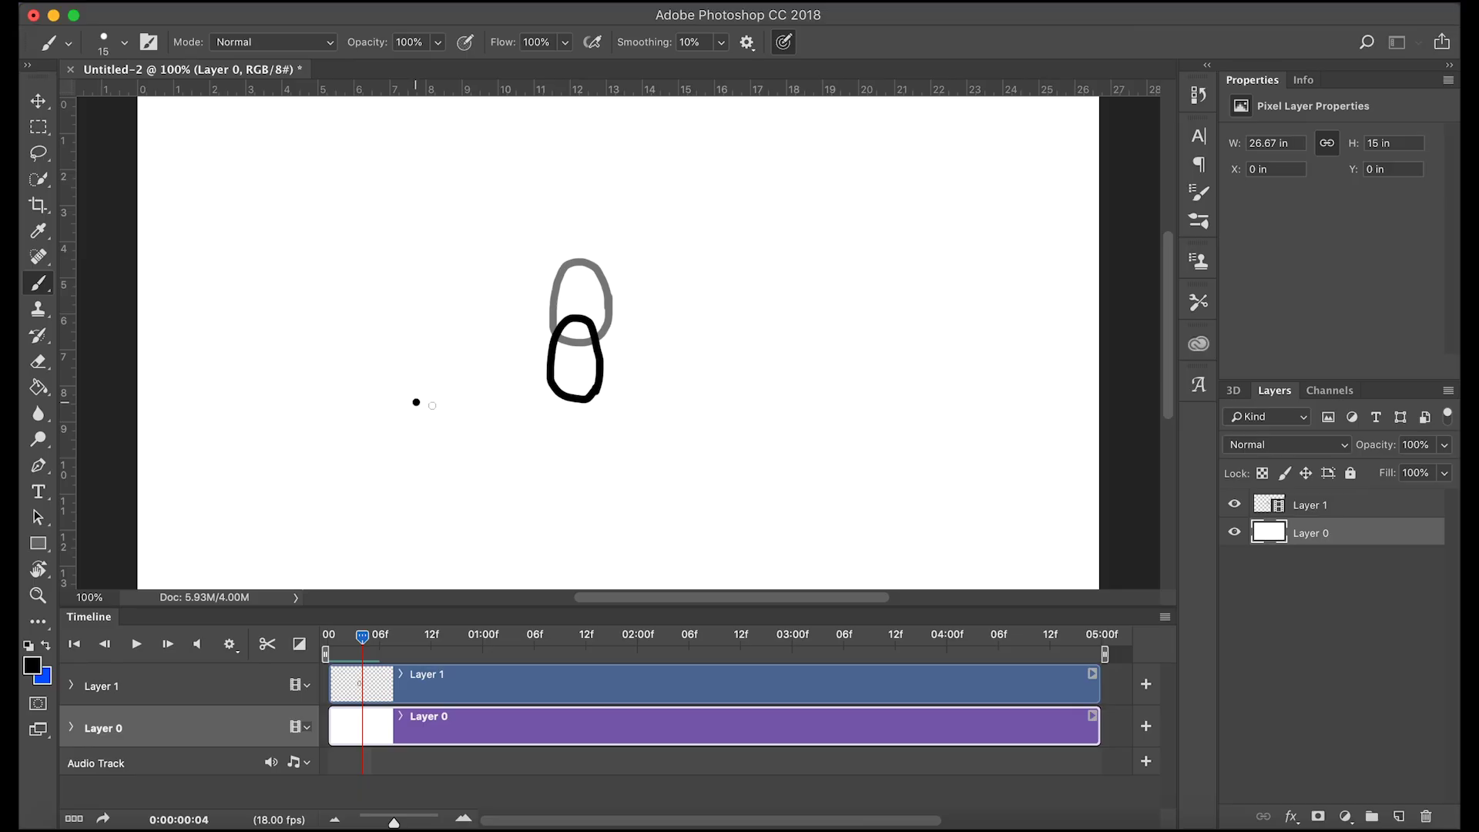
{"action": "mouse_move", "coordinate": [432, 405]}
{"action": "left_mouse_down"}
{"action": "mouse_move", "coordinate": [603, 405]}
{"action": "mouse_move", "coordinate": [823, 433]}
{"action": "left_mouse_up"}
{"action": "key", "text": "v"}
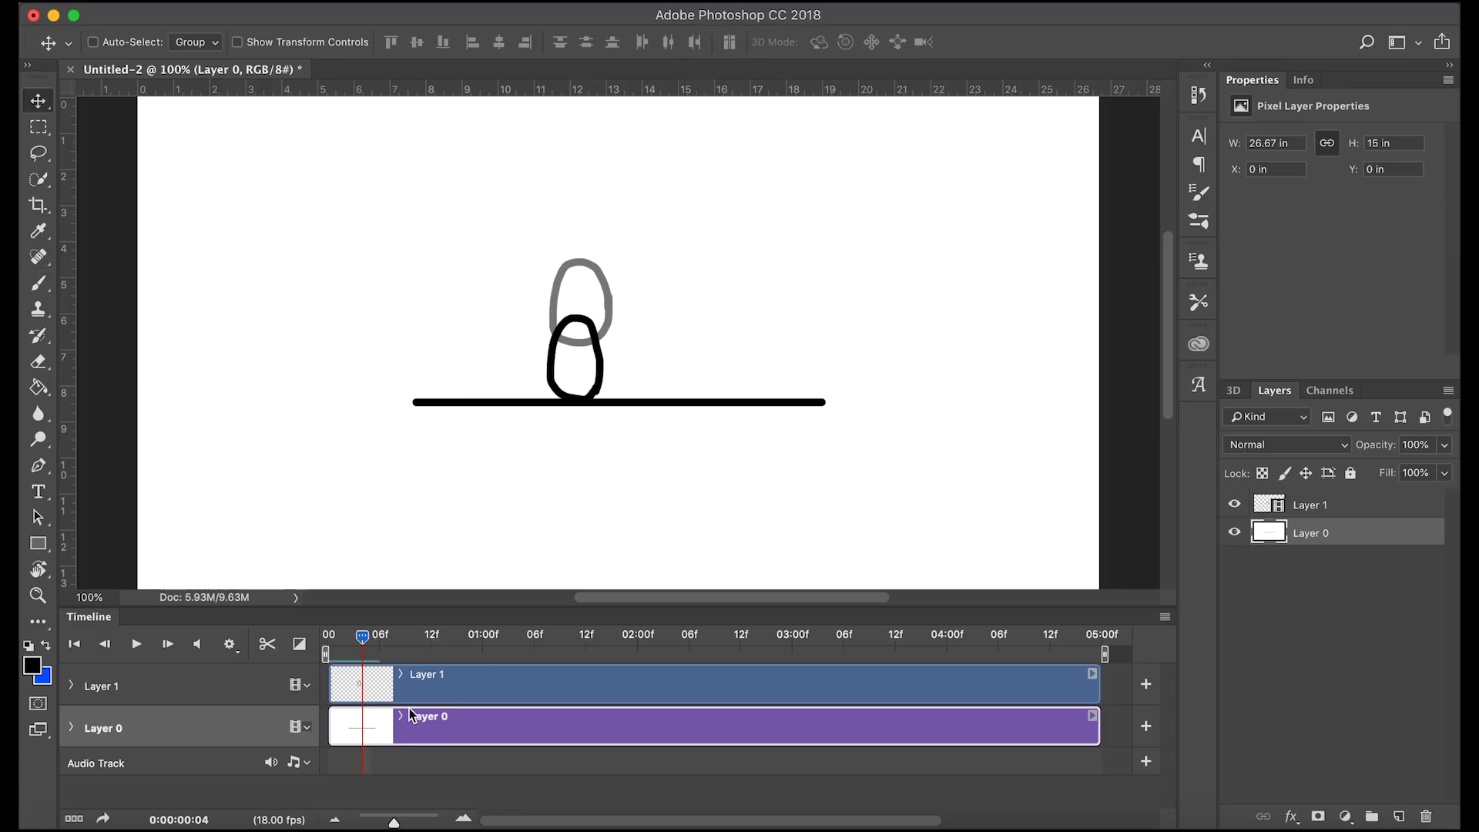
{"action": "left_click", "coordinate": [1233, 533]}
{"action": "left_click", "coordinate": [1234, 532]}
{"action": "left_click", "coordinate": [1234, 533]}
{"action": "left_click", "coordinate": [1234, 533]}
Draw the ball squashed against the ground on frame 5 of Layer 1 and bouncing back up on the following frames with the Brush.
{"action": "left_click", "coordinate": [1309, 504]}
{"action": "left_click", "coordinate": [37, 282]}
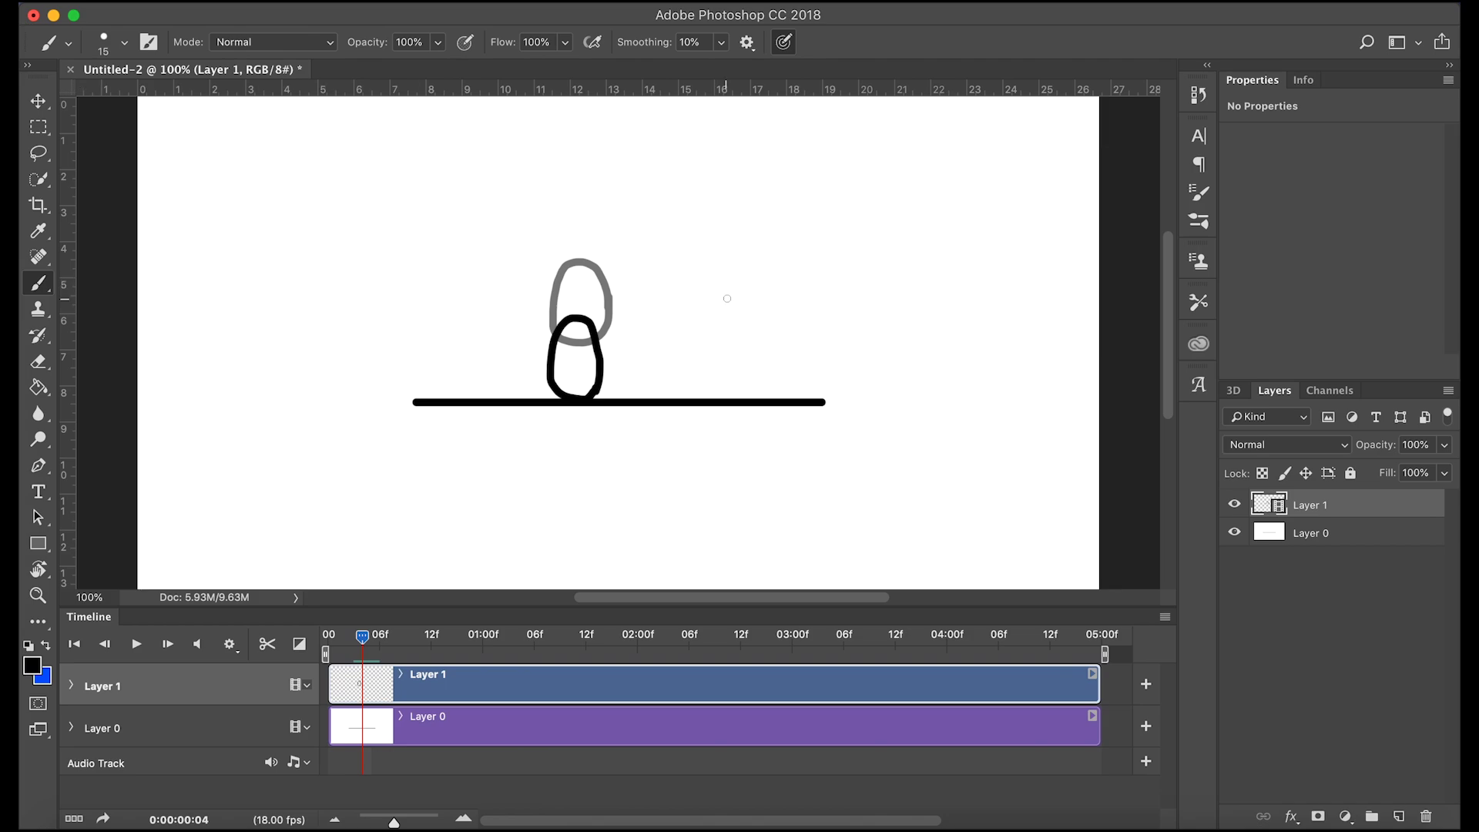
{"action": "key", "text": "Right"}
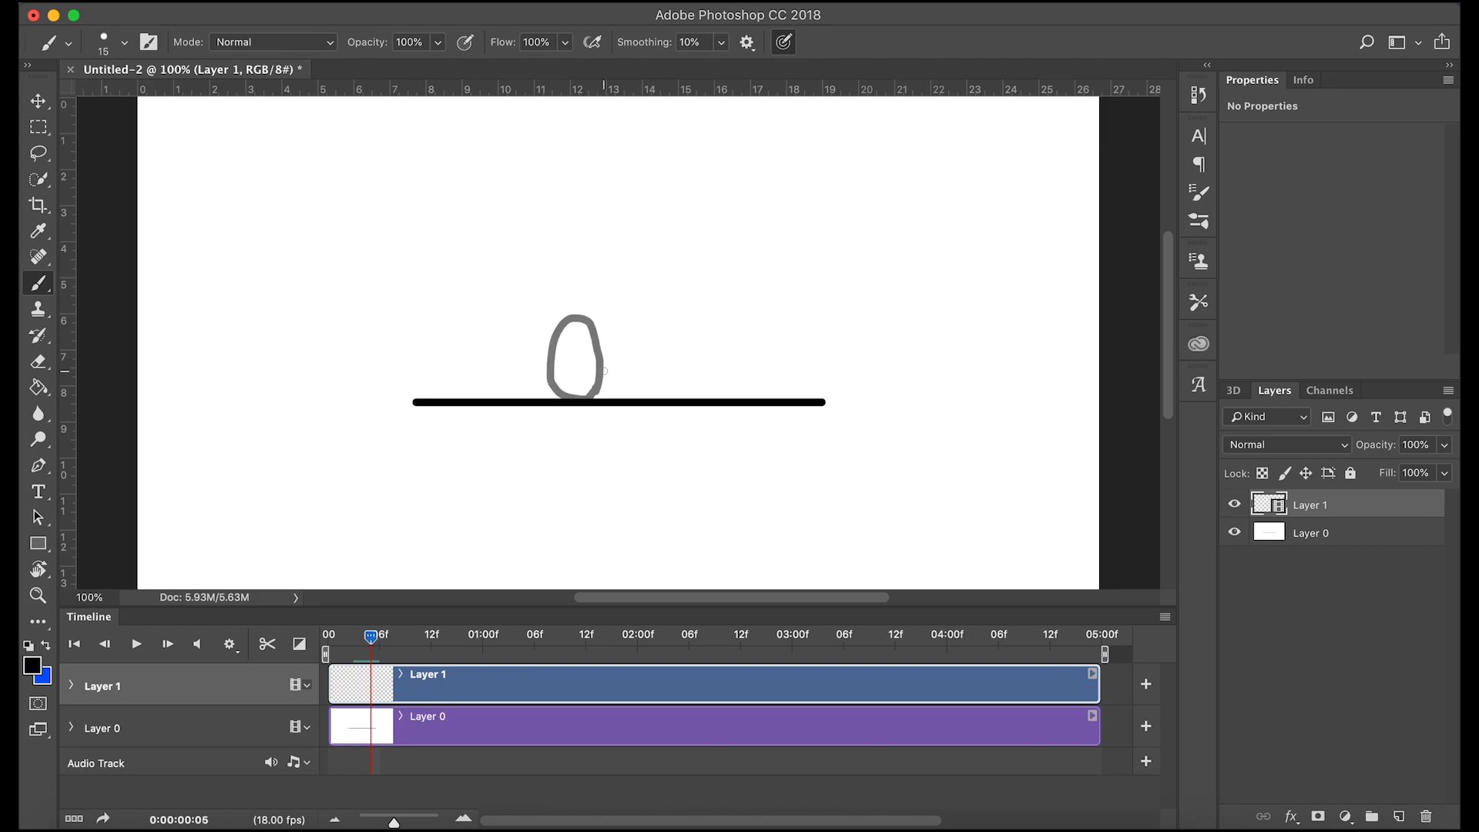
{"action": "mouse_move", "coordinate": [571, 400]}
{"action": "left_mouse_down"}
{"action": "mouse_move", "coordinate": [538, 381]}
{"action": "mouse_move", "coordinate": [584, 361]}
{"action": "mouse_move", "coordinate": [620, 354]}
{"action": "left_mouse_up"}
{"action": "key", "text": "Right"}
{"action": "key", "text": "Right"}
{"action": "key", "text": "Right"}
{"action": "key", "text": "Right"}
{"action": "key", "text": "Right"}
{"action": "key", "text": "Right"}
{"action": "key", "text": "Right"}
{"action": "key", "text": "Right"}
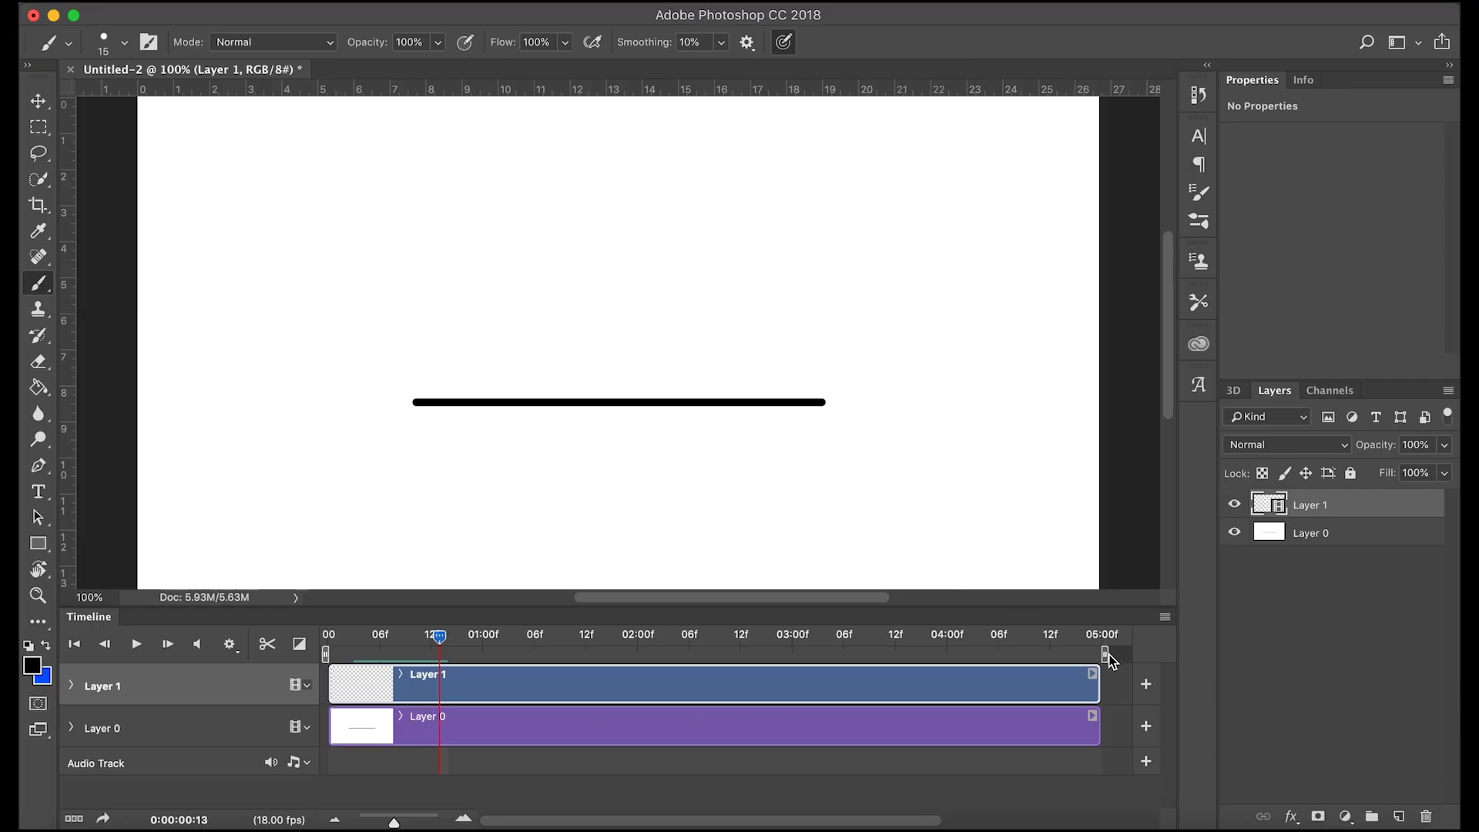
Shorten the timeline work area to end at about frame 13 and preview the bouncing ball.
{"action": "left_click_drag", "start_coordinate": [1104, 653], "coordinate": [450, 682]}
{"action": "key", "text": "space"}
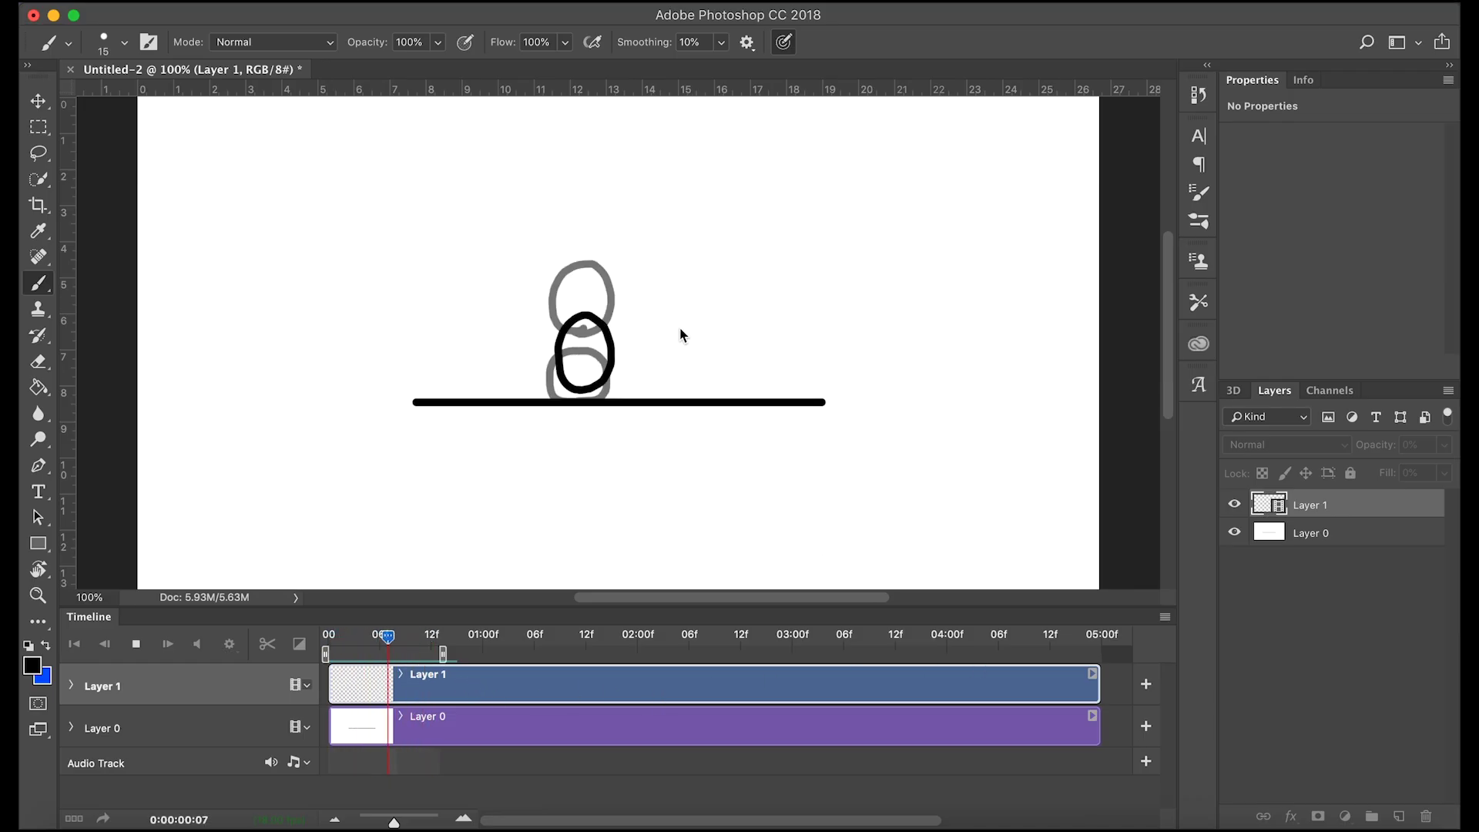
{"action": "key", "text": "space"}
Disable onion skins for a clean preview of the bounce, and trim the work area end to about 12f.
{"action": "left_click", "coordinate": [1164, 616]}
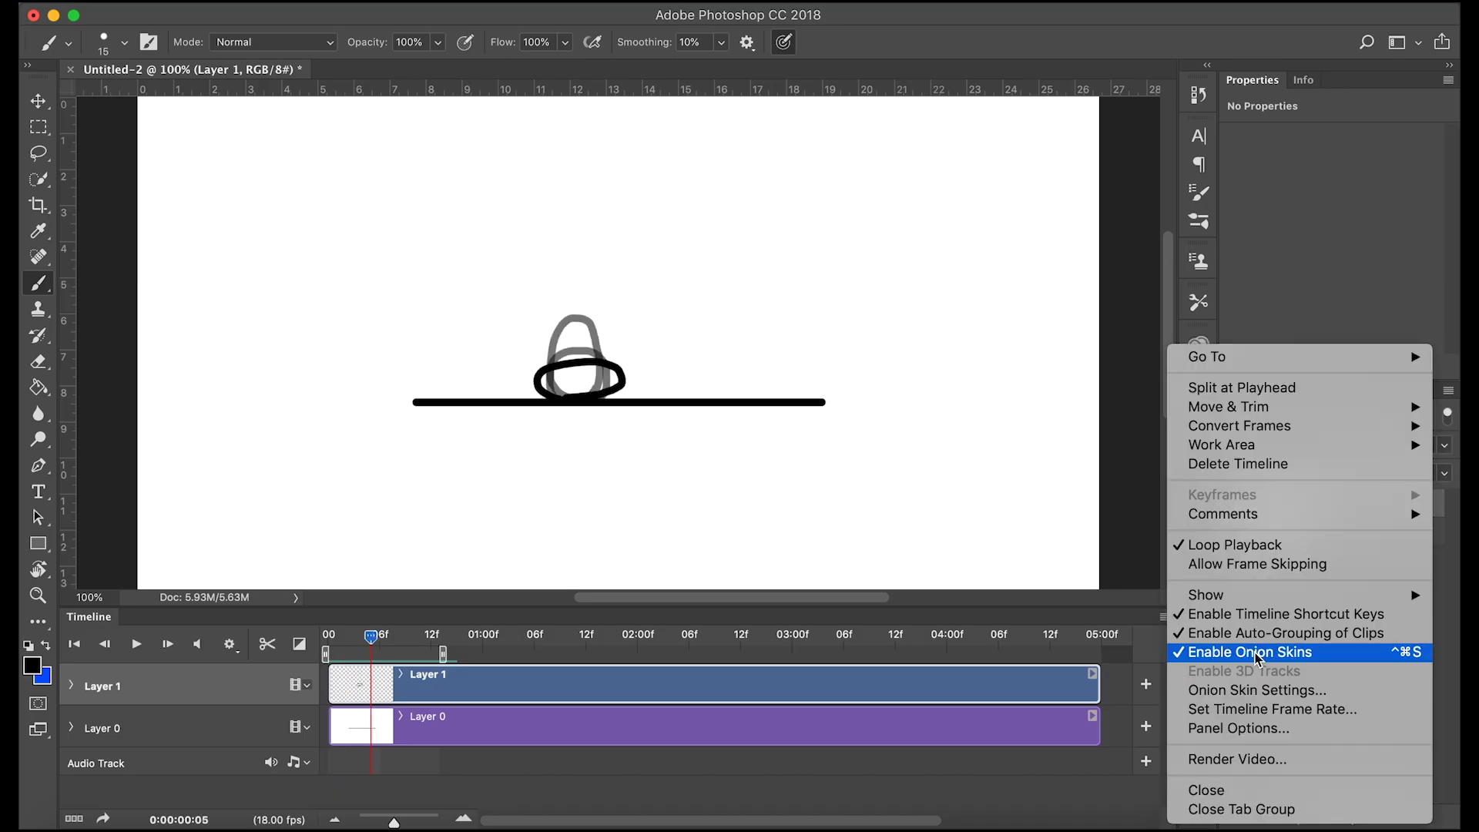
{"action": "left_click", "coordinate": [1399, 656]}
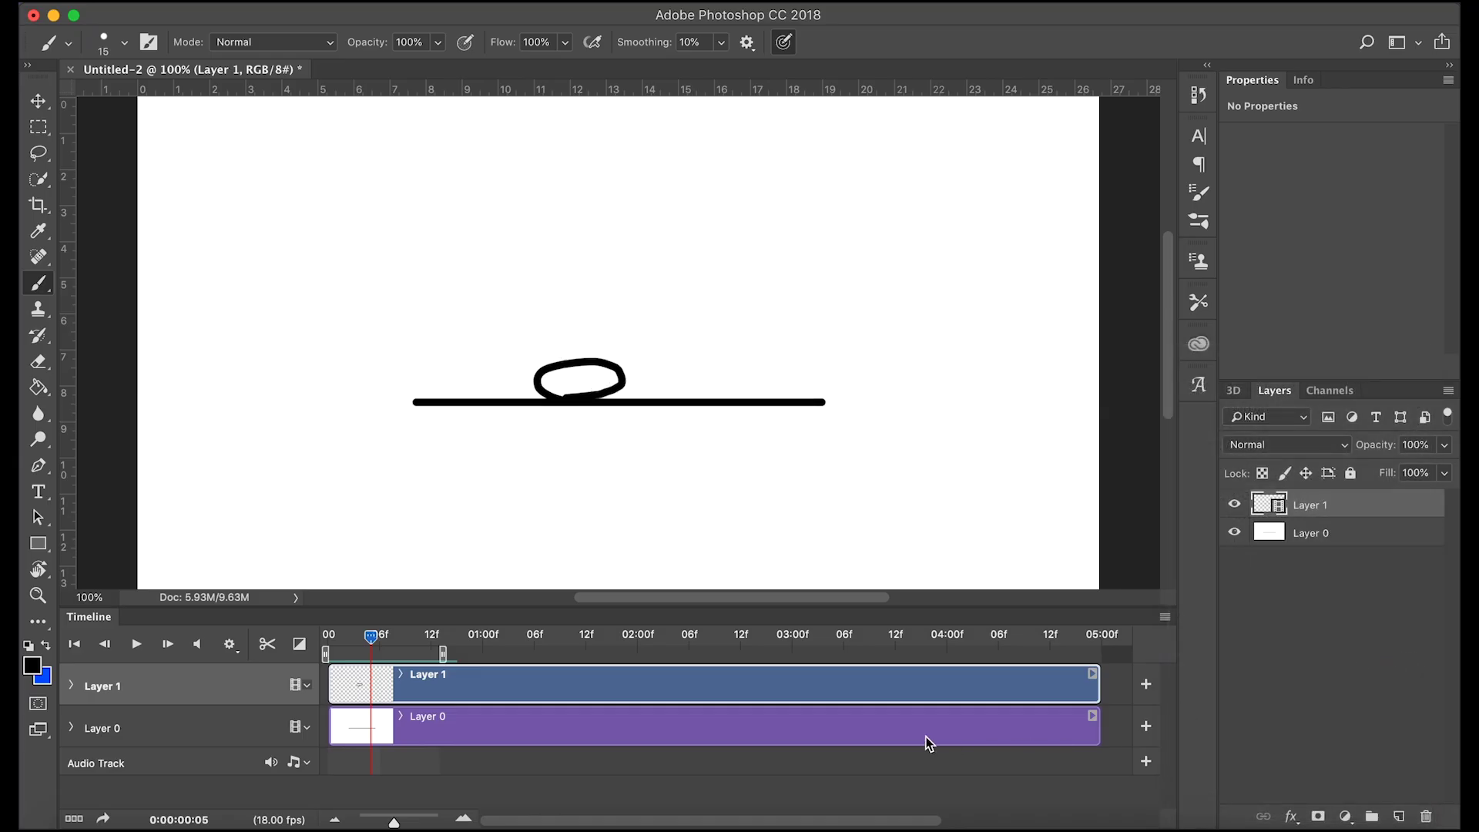
{"action": "key", "text": "space"}
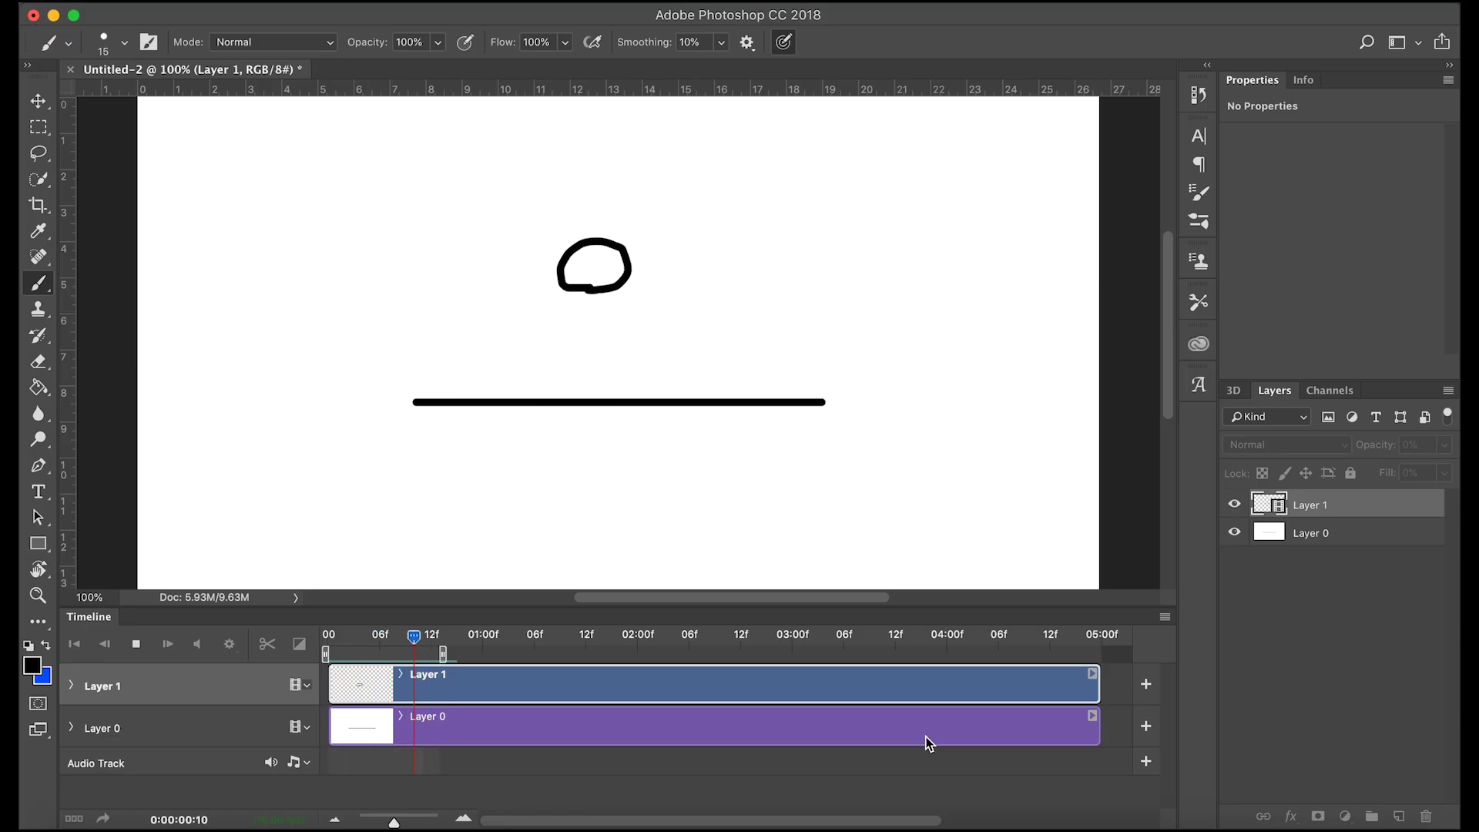
{"action": "key", "text": "space"}
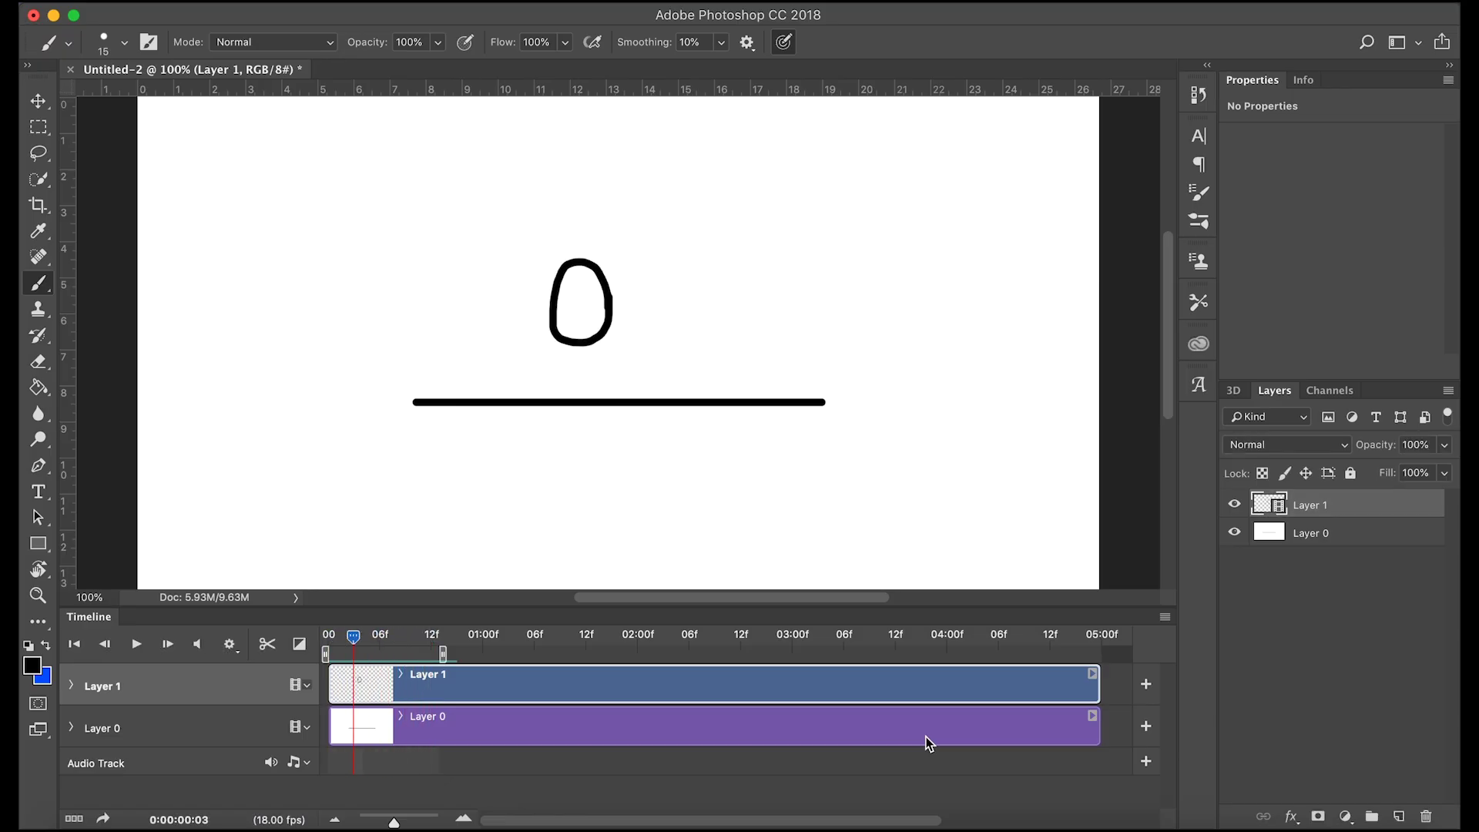
{"action": "mouse_move", "coordinate": [442, 654]}
{"action": "left_mouse_down"}
{"action": "mouse_move", "coordinate": [422, 651]}
{"action": "mouse_move", "coordinate": [434, 654]}
{"action": "left_mouse_up"}
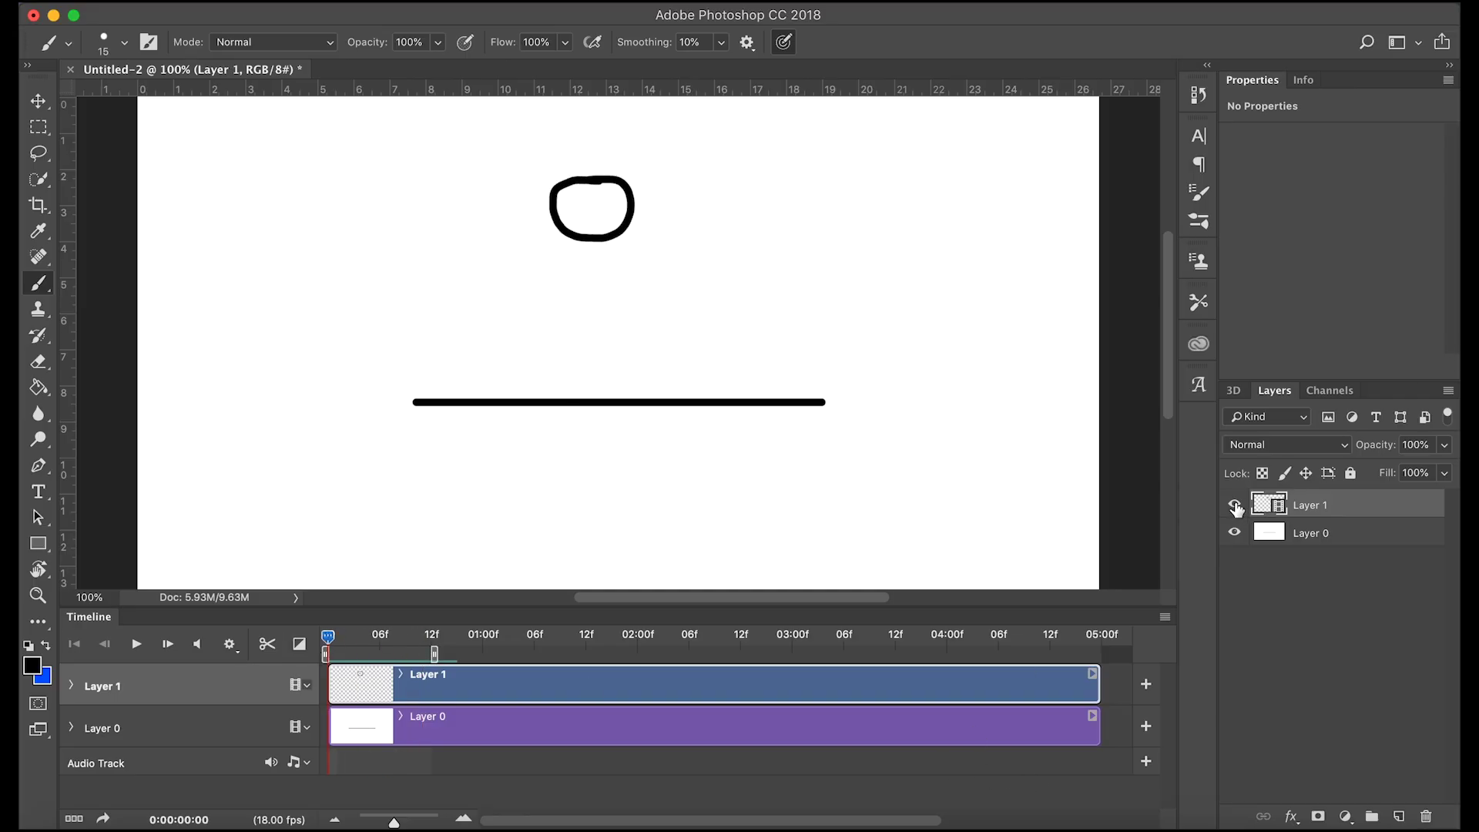
Hide Layer 1 and Layer 0, and add 1_monster1_slow_01.mp4 from the Desktop as a new video layer.
{"action": "left_click_drag", "start_coordinate": [1236, 509], "coordinate": [1234, 539]}
{"action": "left_click", "coordinate": [1347, 624]}
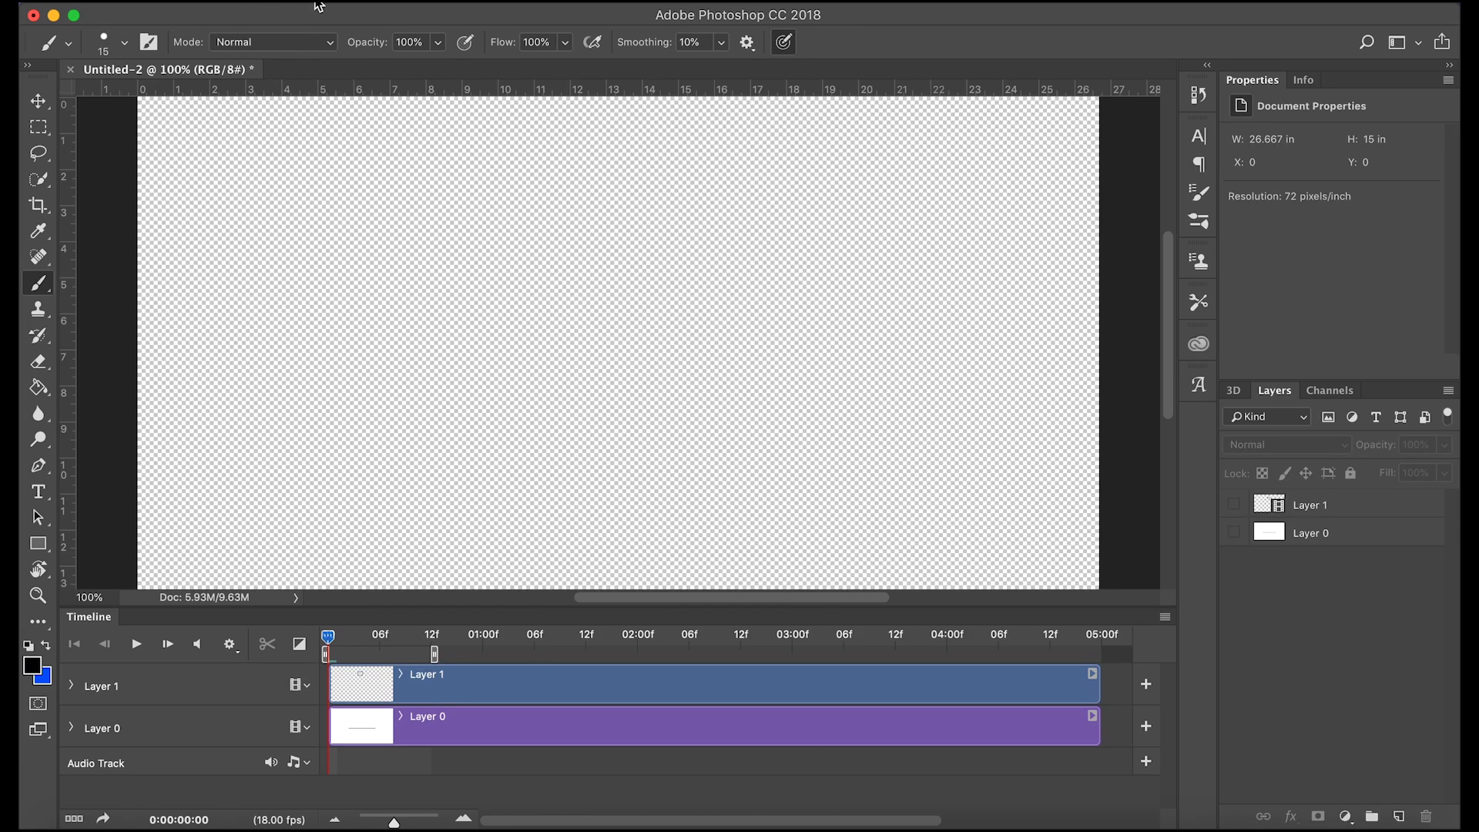
{"action": "left_click", "coordinate": [343, 2]}
{"action": "mouse_move", "coordinate": [473, 407]}
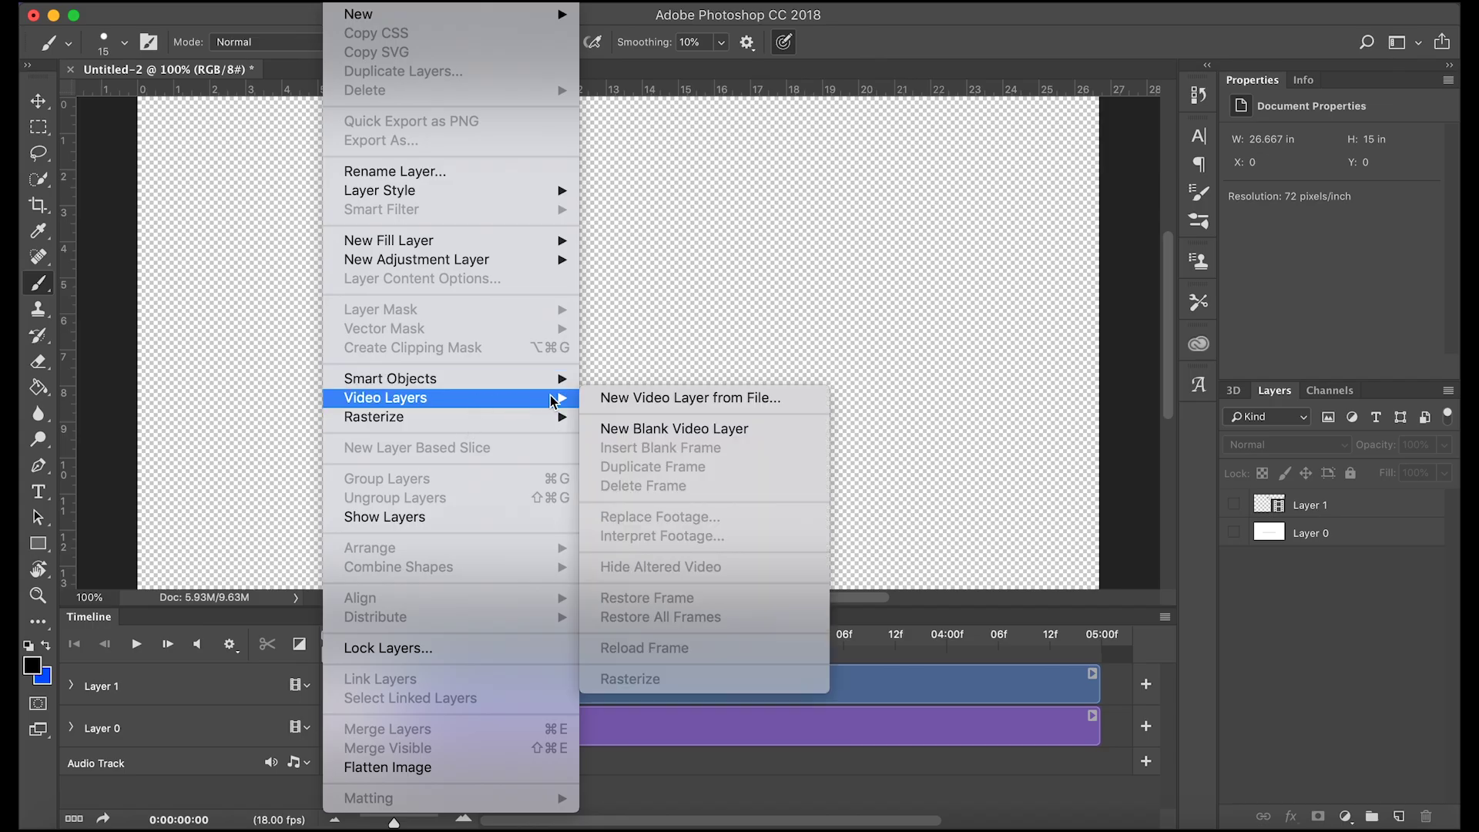
{"action": "left_click", "coordinate": [744, 399]}
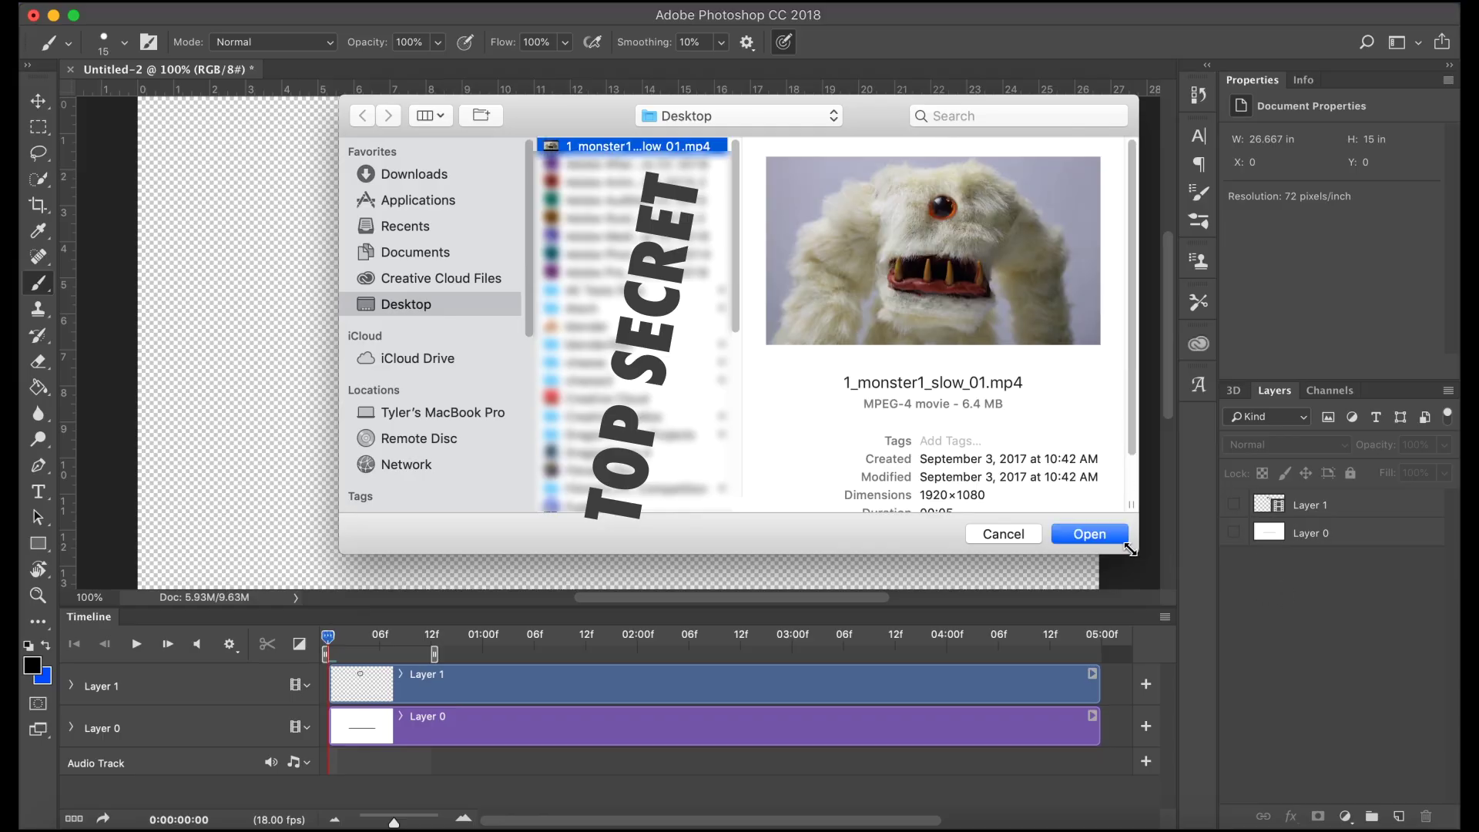
{"action": "left_click", "coordinate": [1089, 534]}
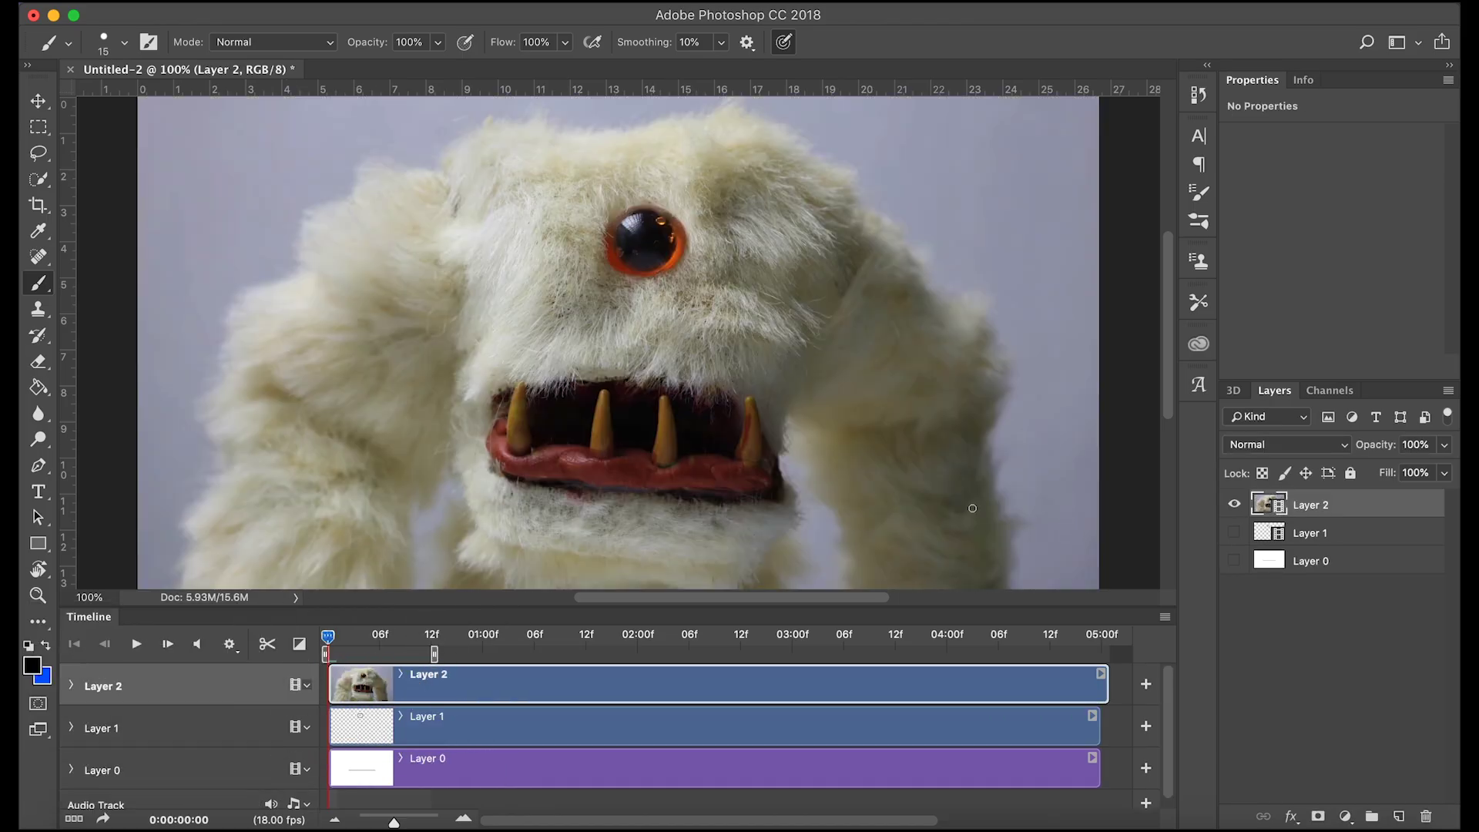
{"action": "scroll", "coordinate": [661, 447], "scroll_direction": "down", "scroll_amount": 2}
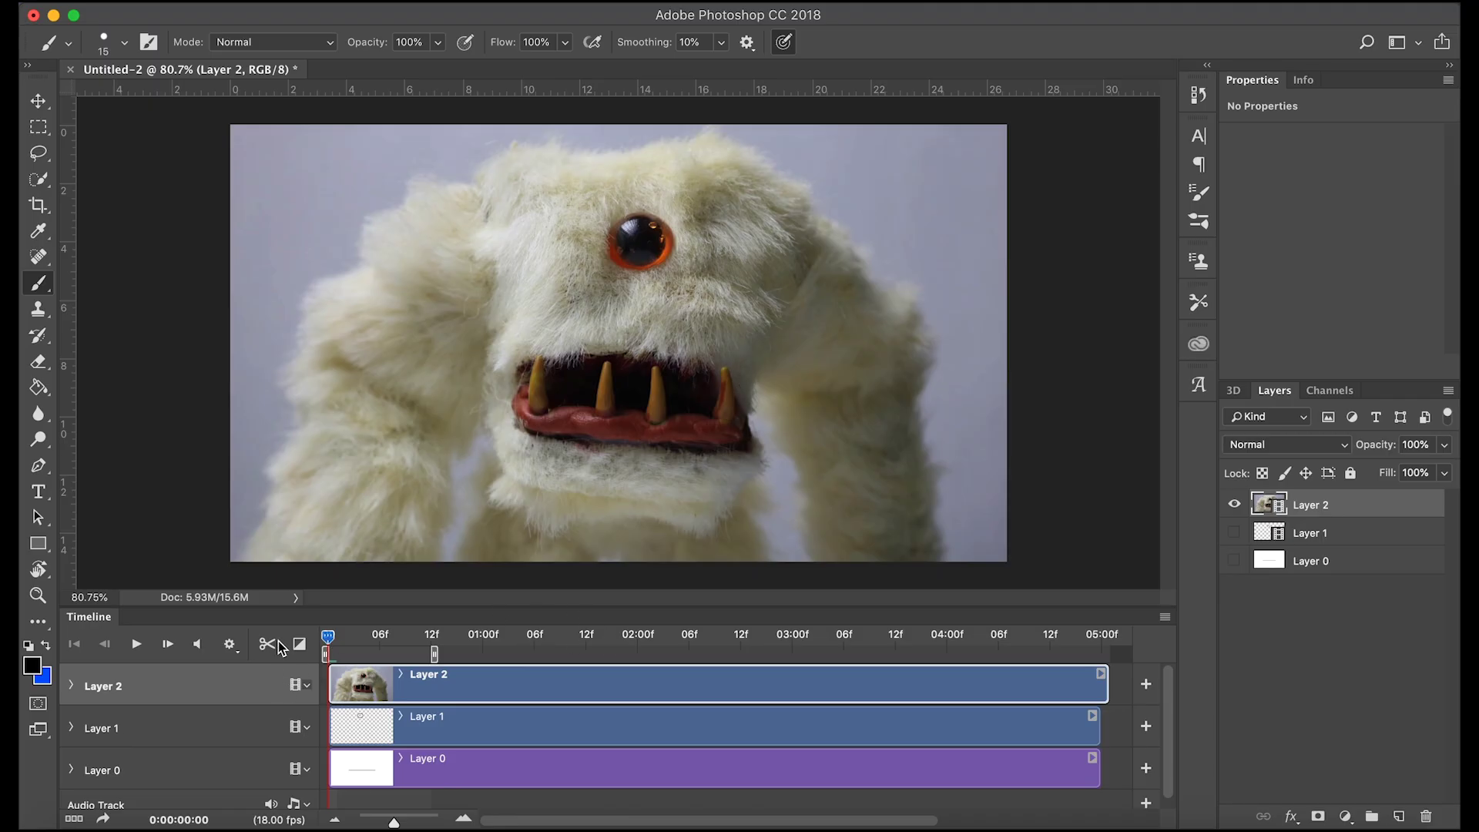
Add a new blank video layer above the monster footage.
{"action": "left_click", "coordinate": [343, 0]}
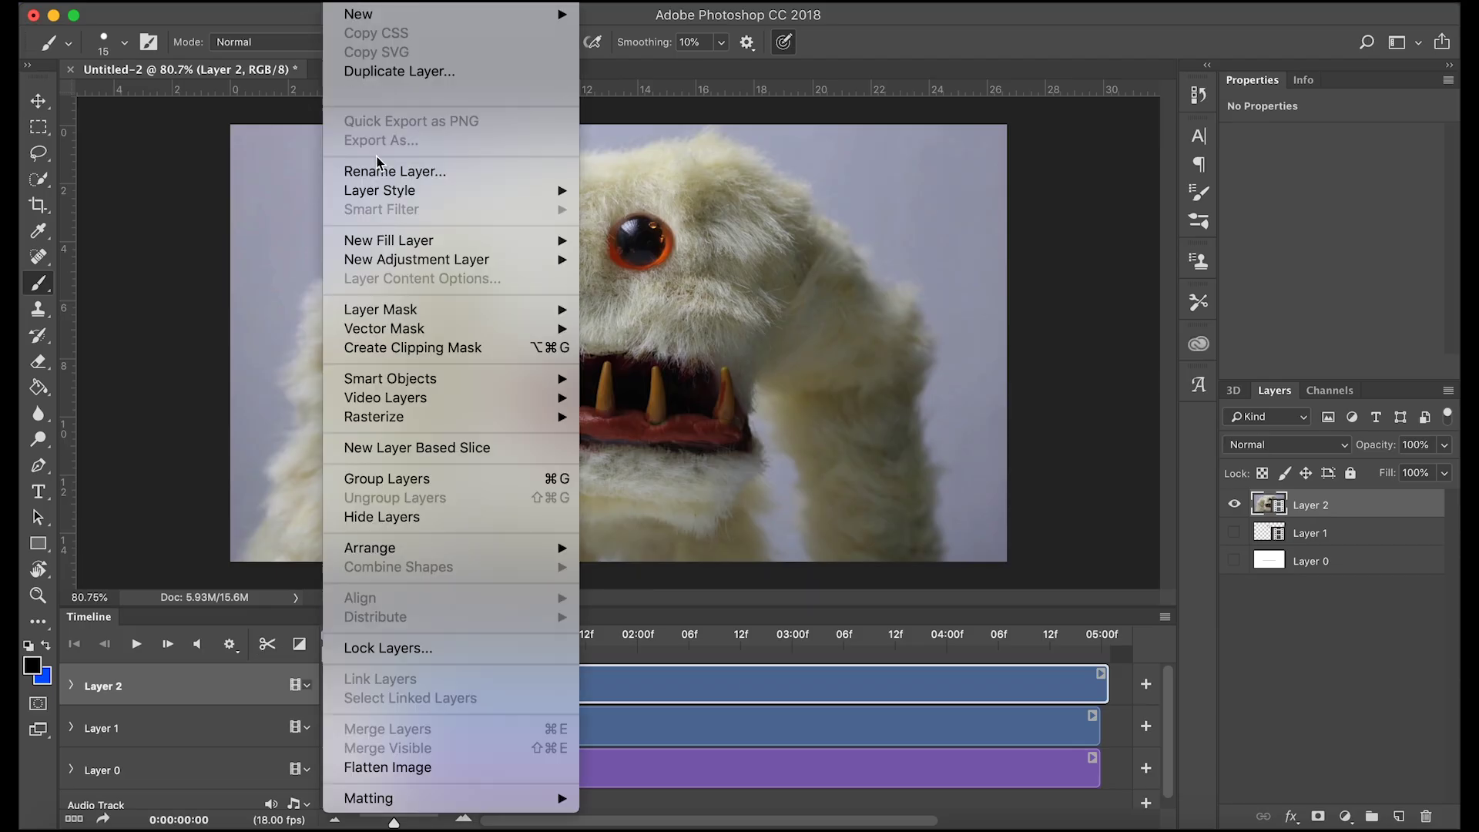
{"action": "mouse_move", "coordinate": [502, 418]}
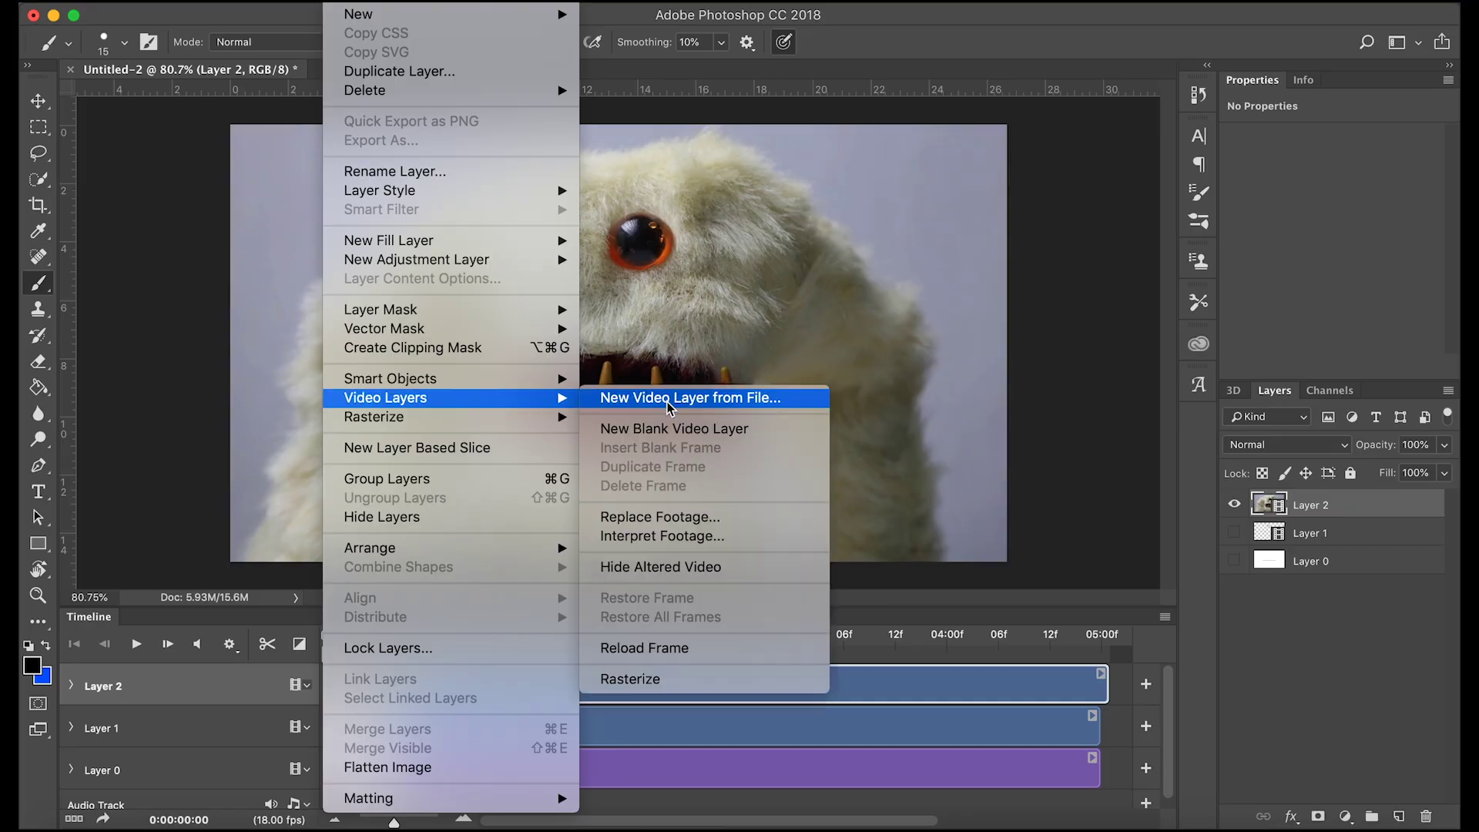
{"action": "left_click", "coordinate": [691, 433]}
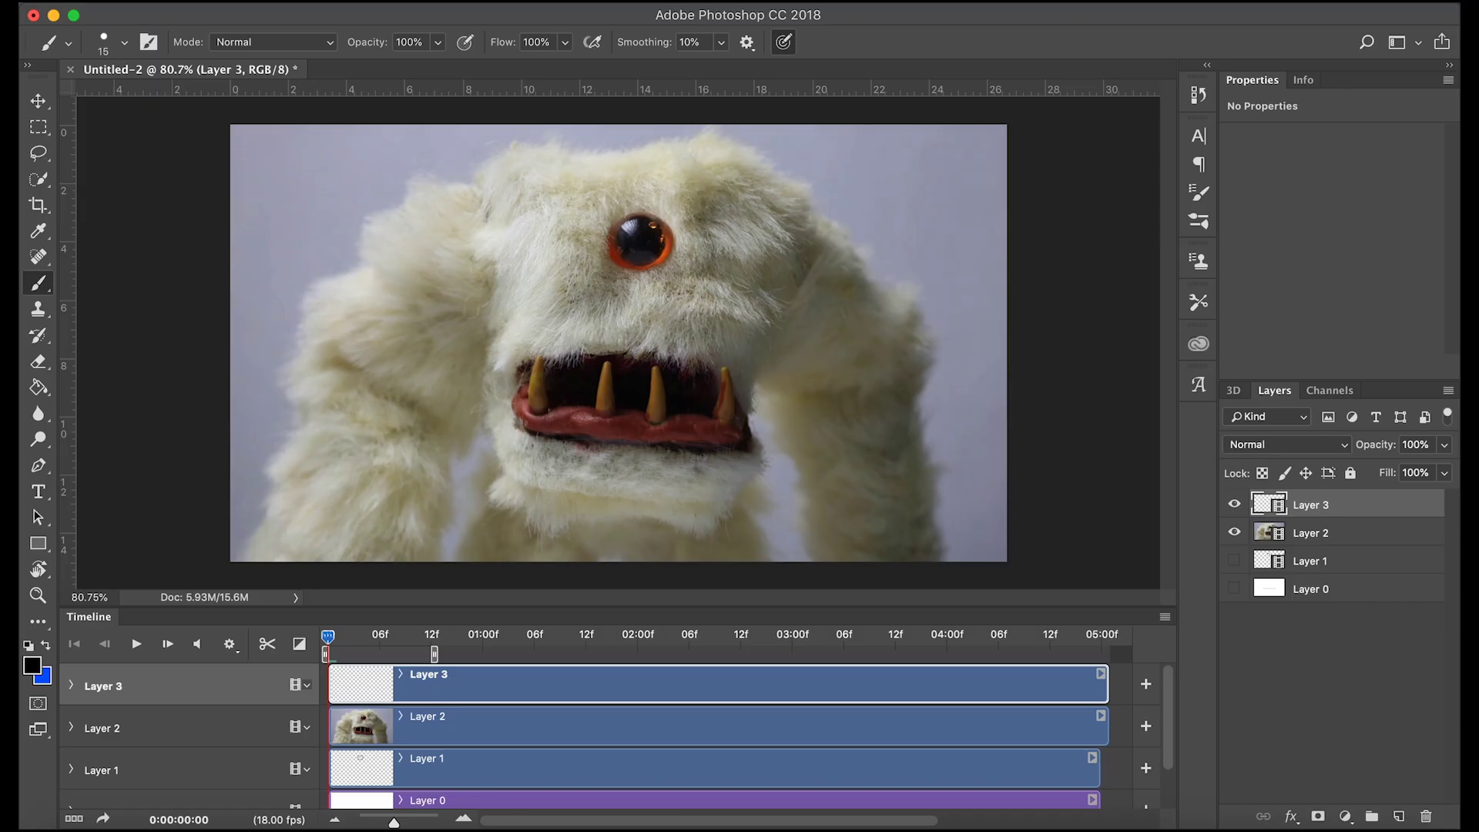
Draw black squiggles frame by frame on Layer 3 through frame 10, moving from the monster's upper-left shoulder towards its face.
{"action": "left_click_drag", "start_coordinate": [313, 177], "coordinate": [455, 248]}
{"action": "key", "text": "Right"}
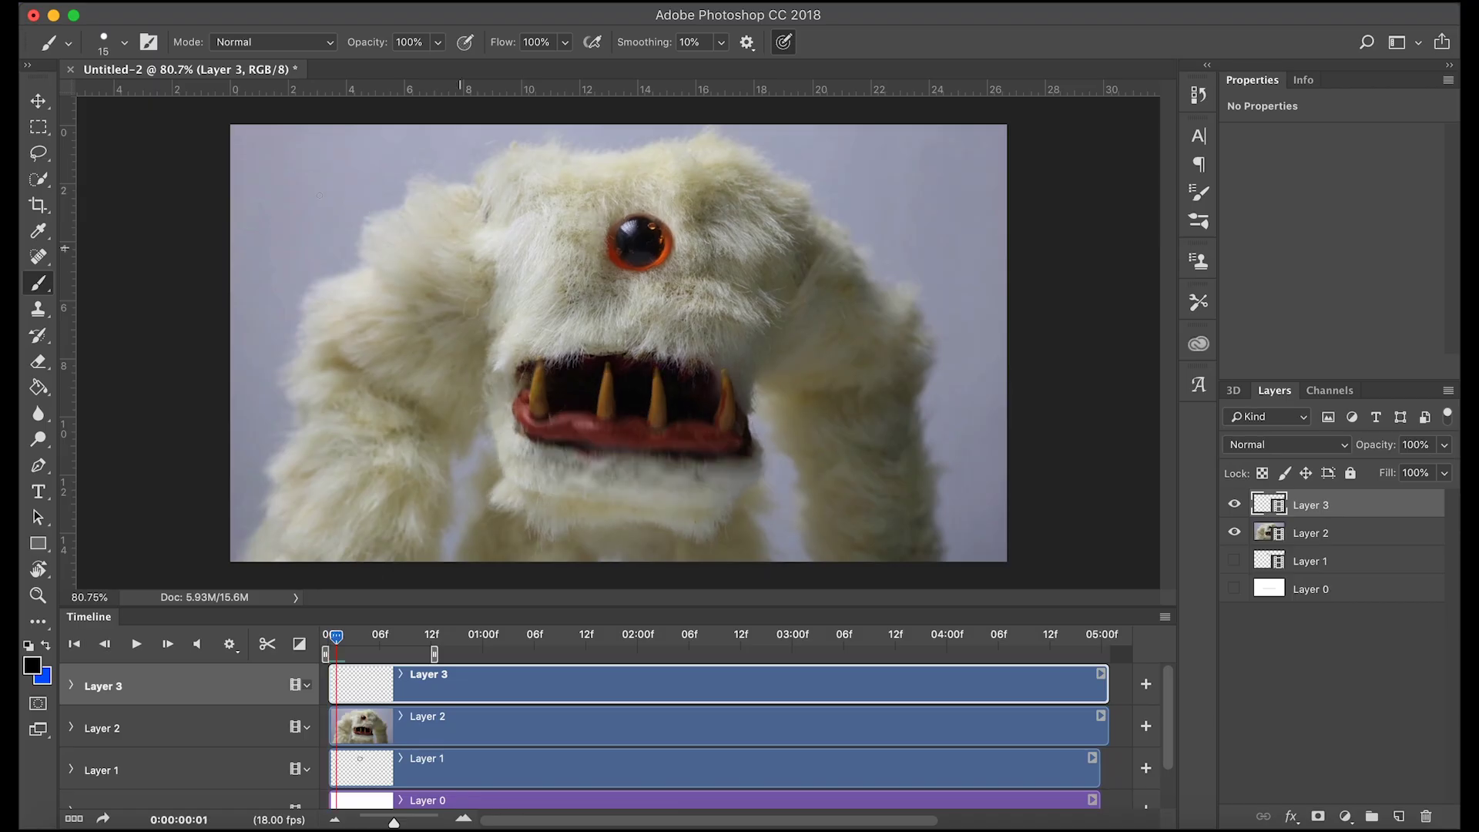
{"action": "mouse_move", "coordinate": [398, 204]}
{"action": "left_mouse_down"}
{"action": "mouse_move", "coordinate": [547, 265]}
{"action": "mouse_move", "coordinate": [623, 275]}
{"action": "mouse_move", "coordinate": [637, 319]}
{"action": "left_mouse_up"}
{"action": "key", "text": "Right"}
{"action": "key", "text": "Right"}
{"action": "key", "text": "Right"}
{"action": "key", "text": "Right"}
{"action": "key", "text": "Right"}
{"action": "key", "text": "Right"}
{"action": "key", "text": "Right"}
{"action": "key", "text": "Right"}
{"action": "key", "text": "Right"}
{"action": "left_click", "coordinate": [644, 286]}
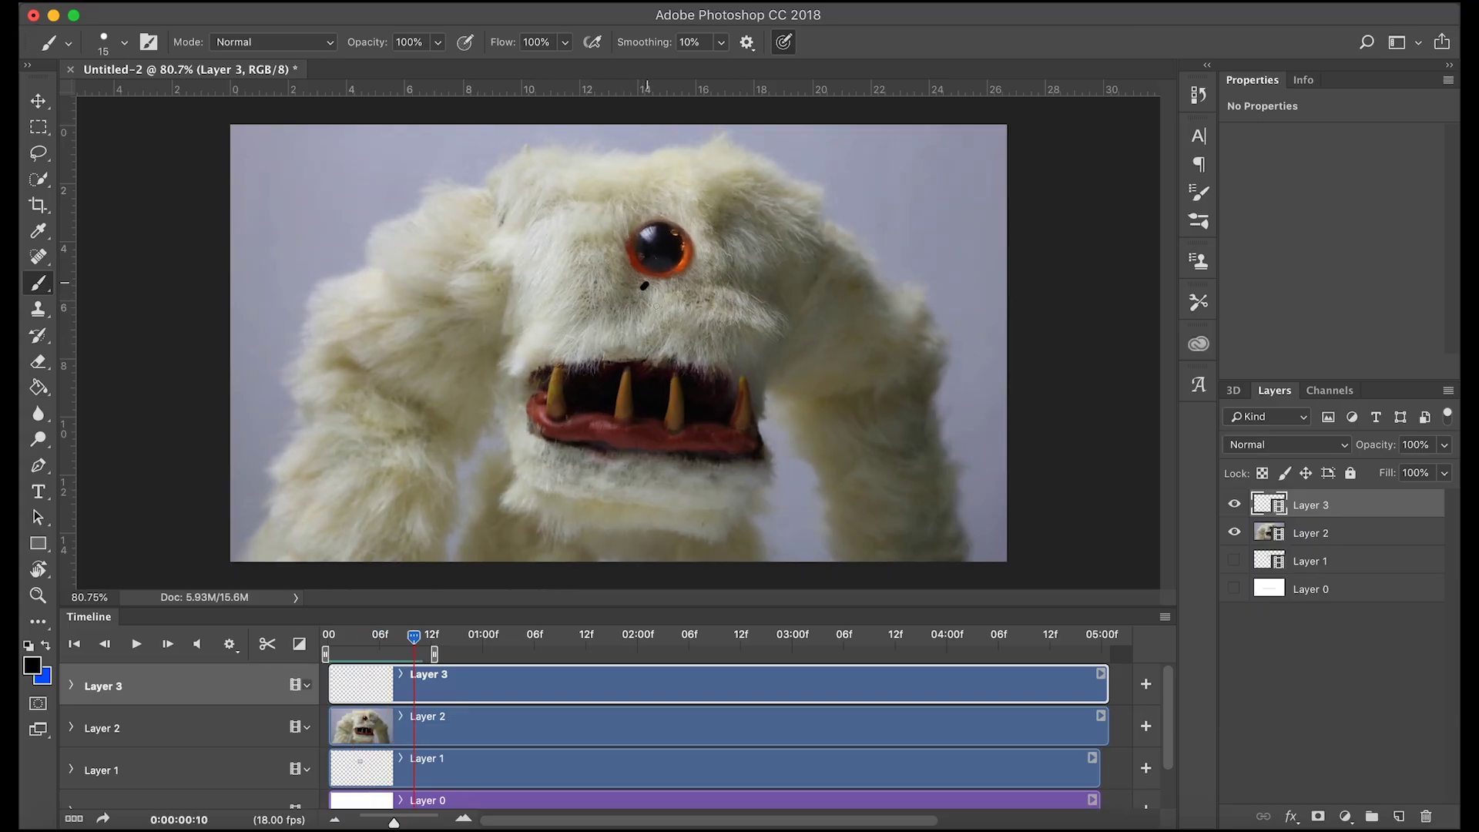
Preview the squiggle animation over the monster footage and return the playhead to the first frame.
{"action": "key", "text": "space"}
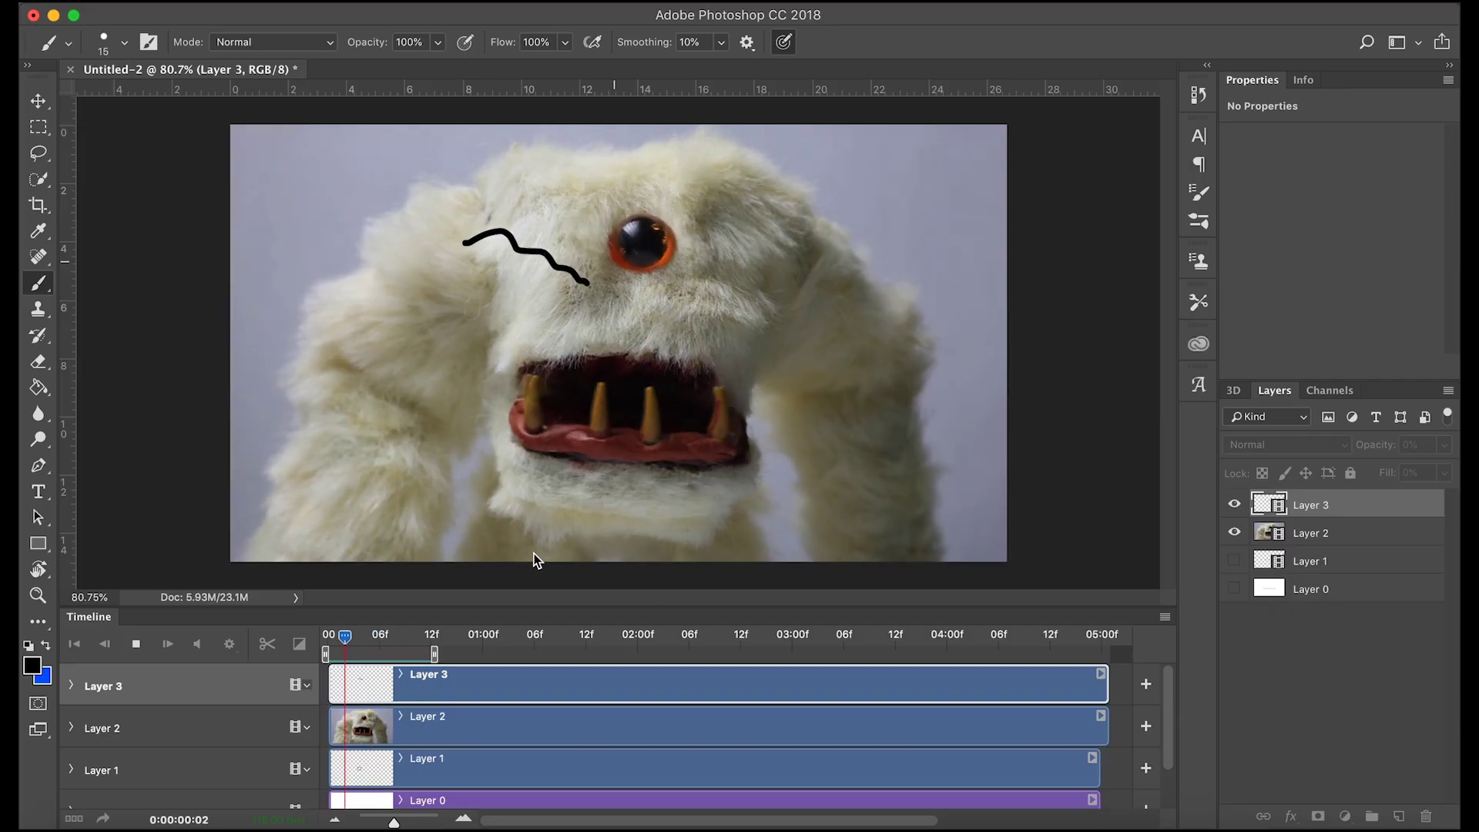
{"action": "key", "text": "space"}
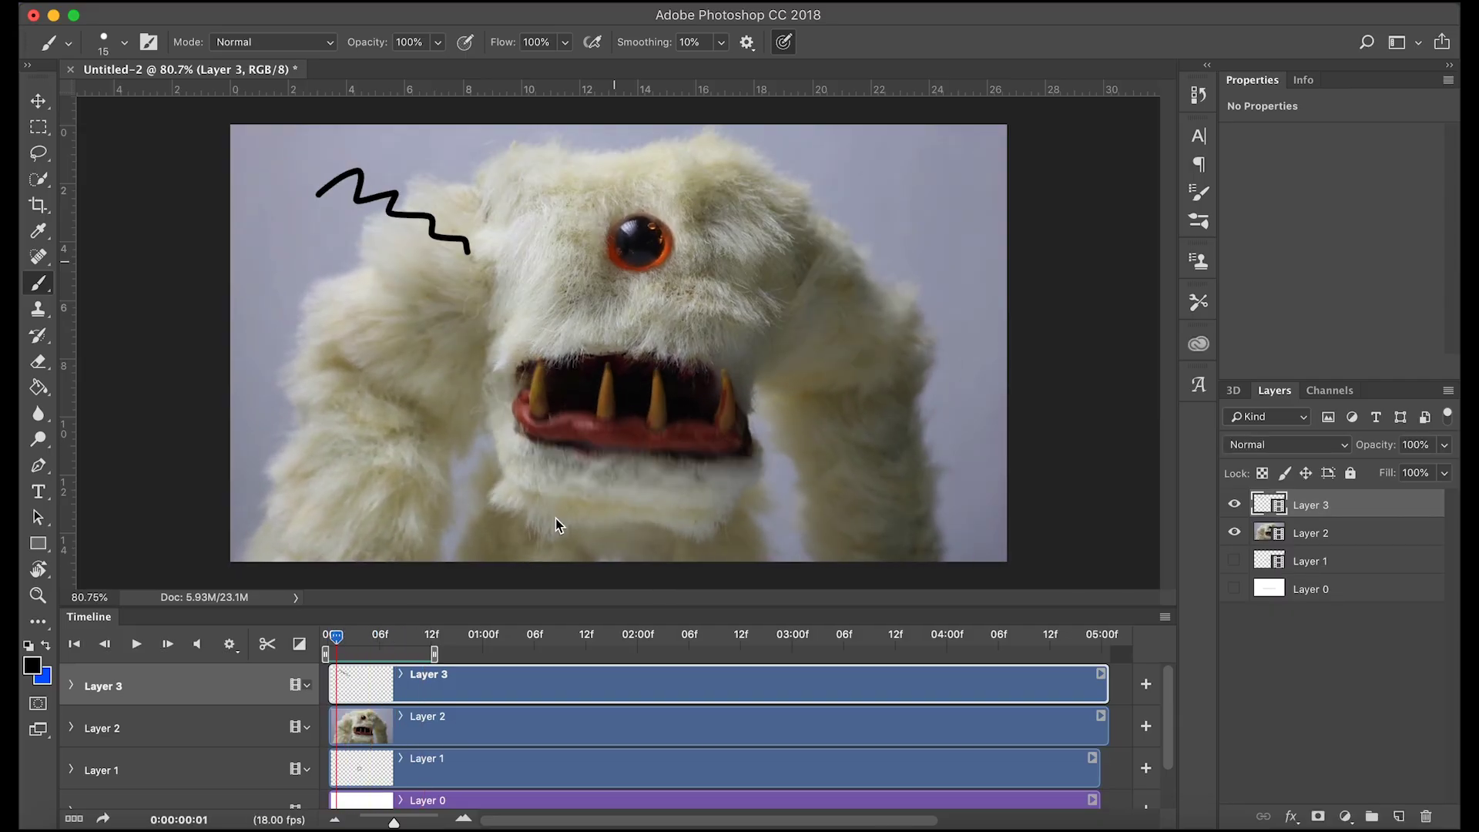
{"action": "left_click_drag", "start_coordinate": [376, 643], "coordinate": [328, 639]}
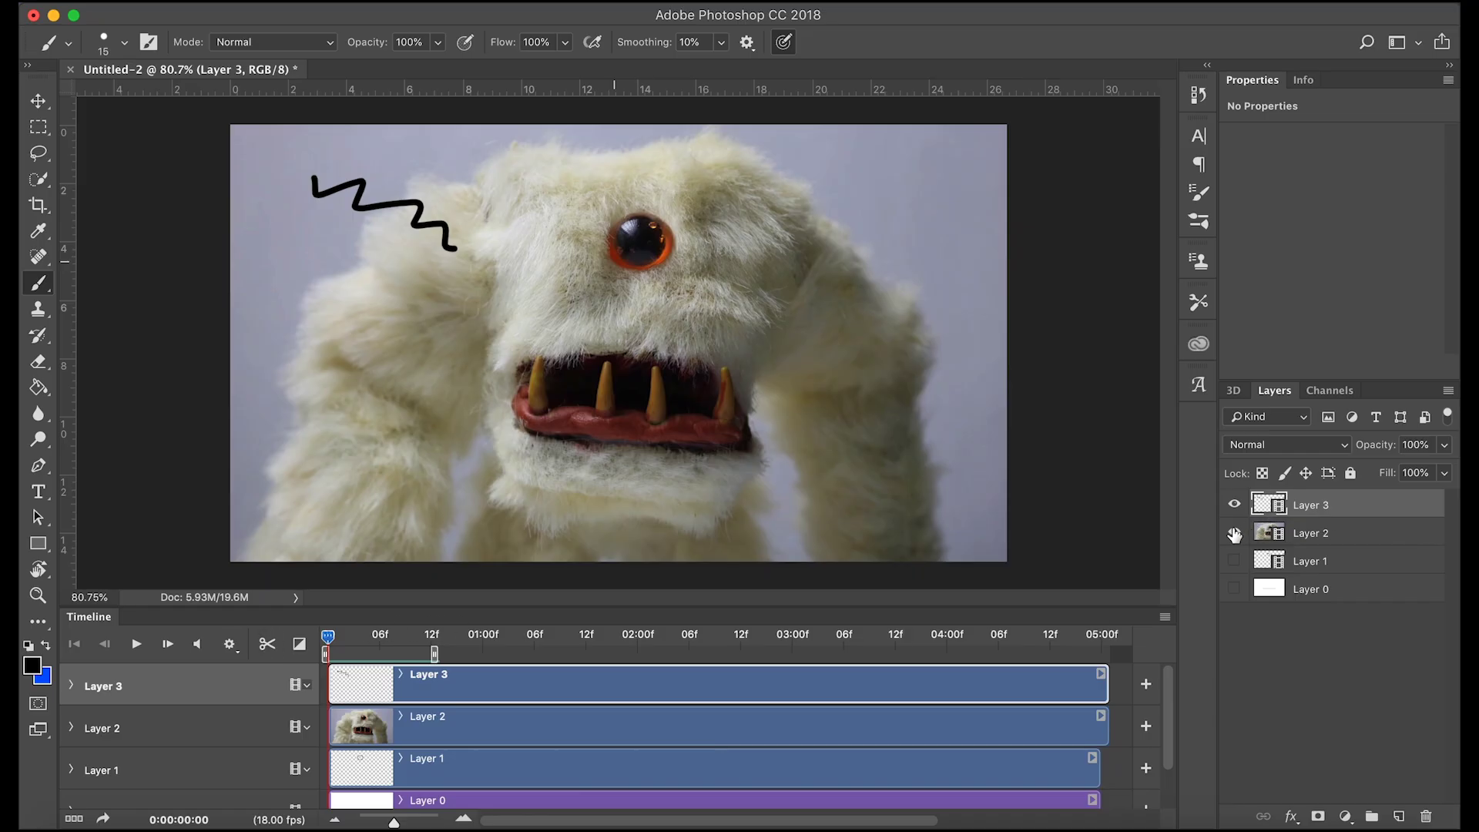
Hide Layer 3 and Layer 2, and add the text ANIMATE in black 72 pt Futura Medium near the canvas centre.
{"action": "left_click_drag", "start_coordinate": [1234, 502], "coordinate": [1265, 530]}
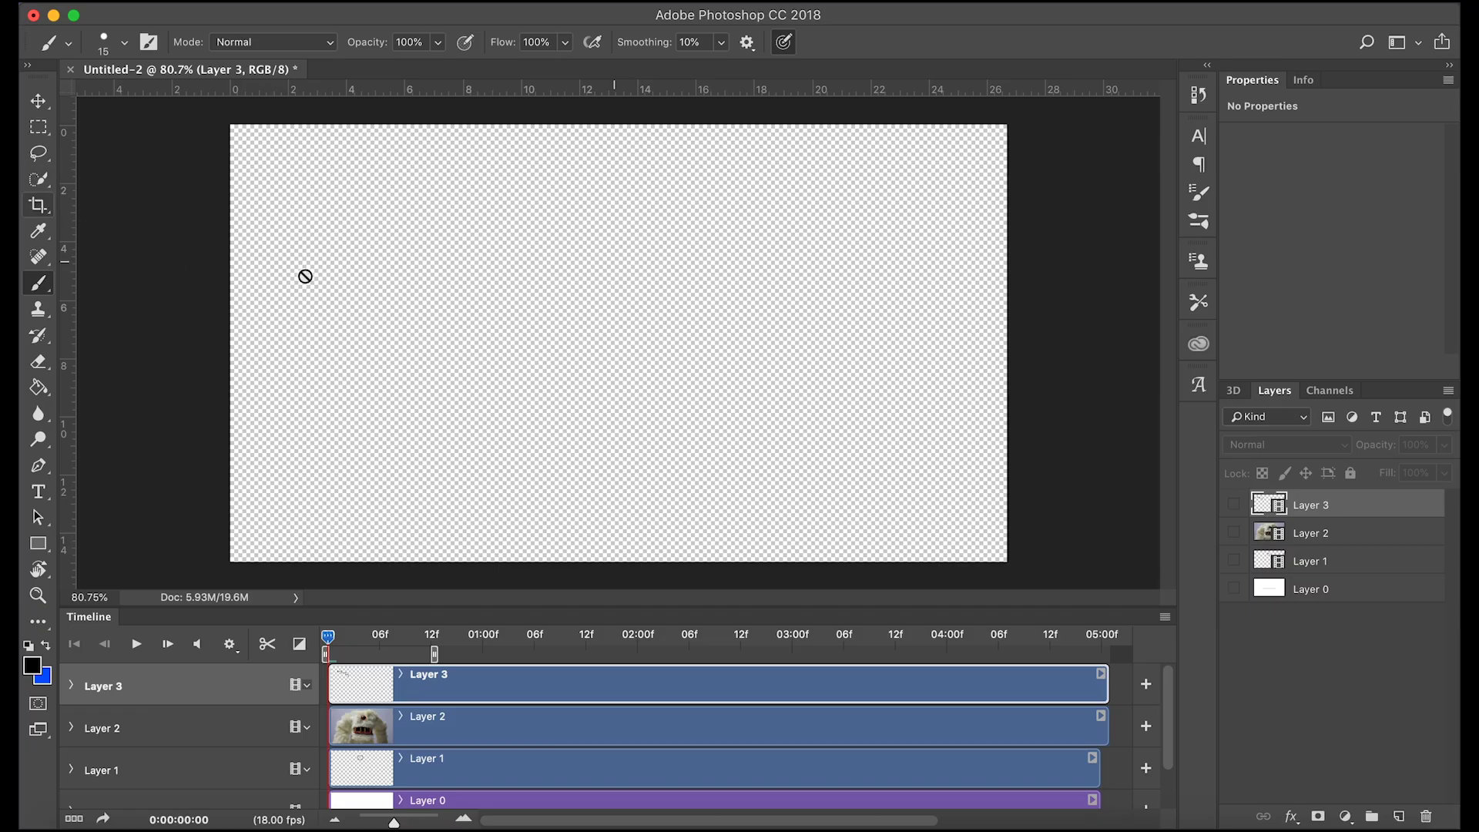
{"action": "key", "text": "t"}
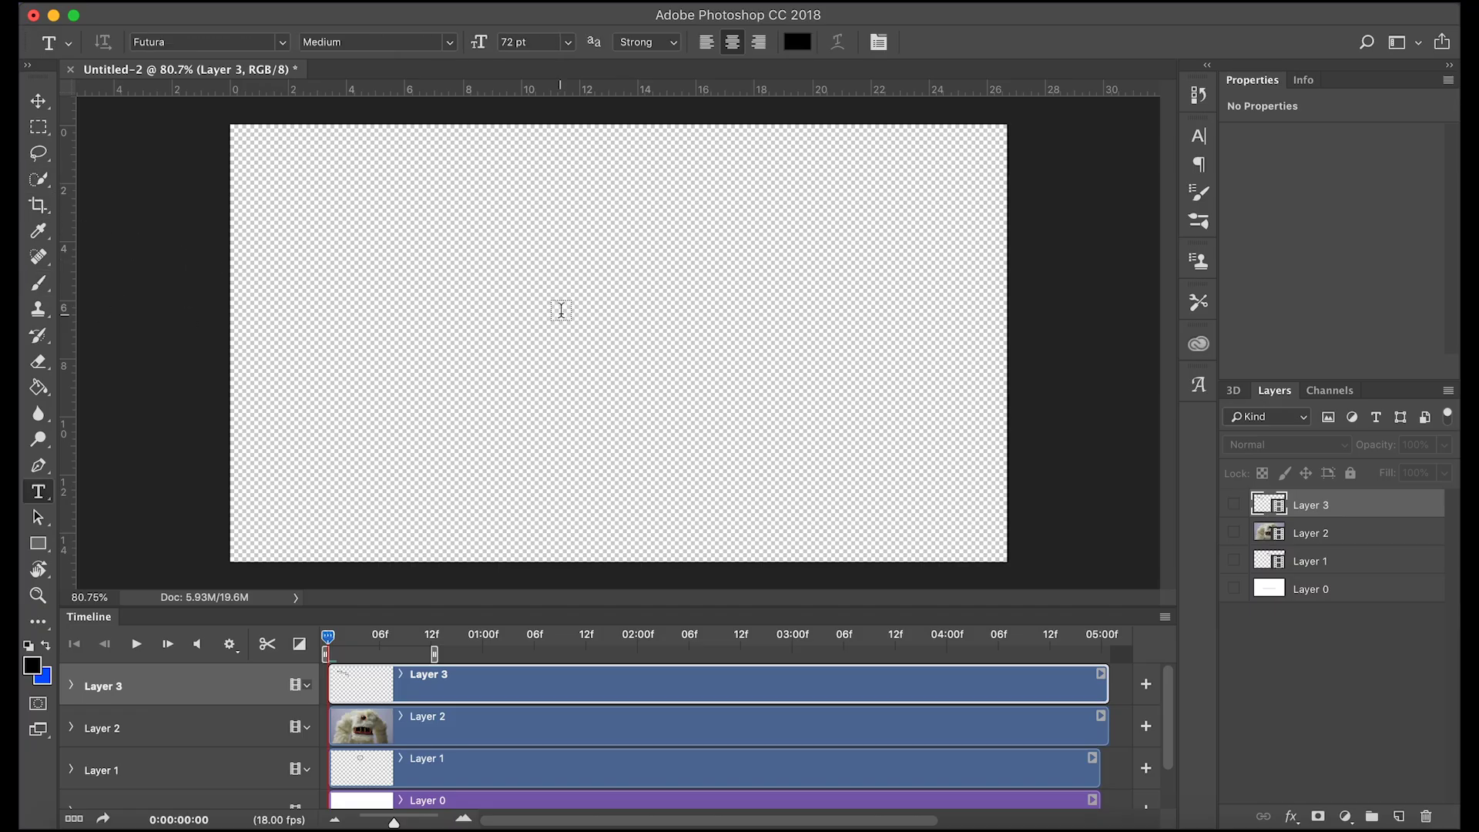
{"action": "left_click", "coordinate": [609, 322]}
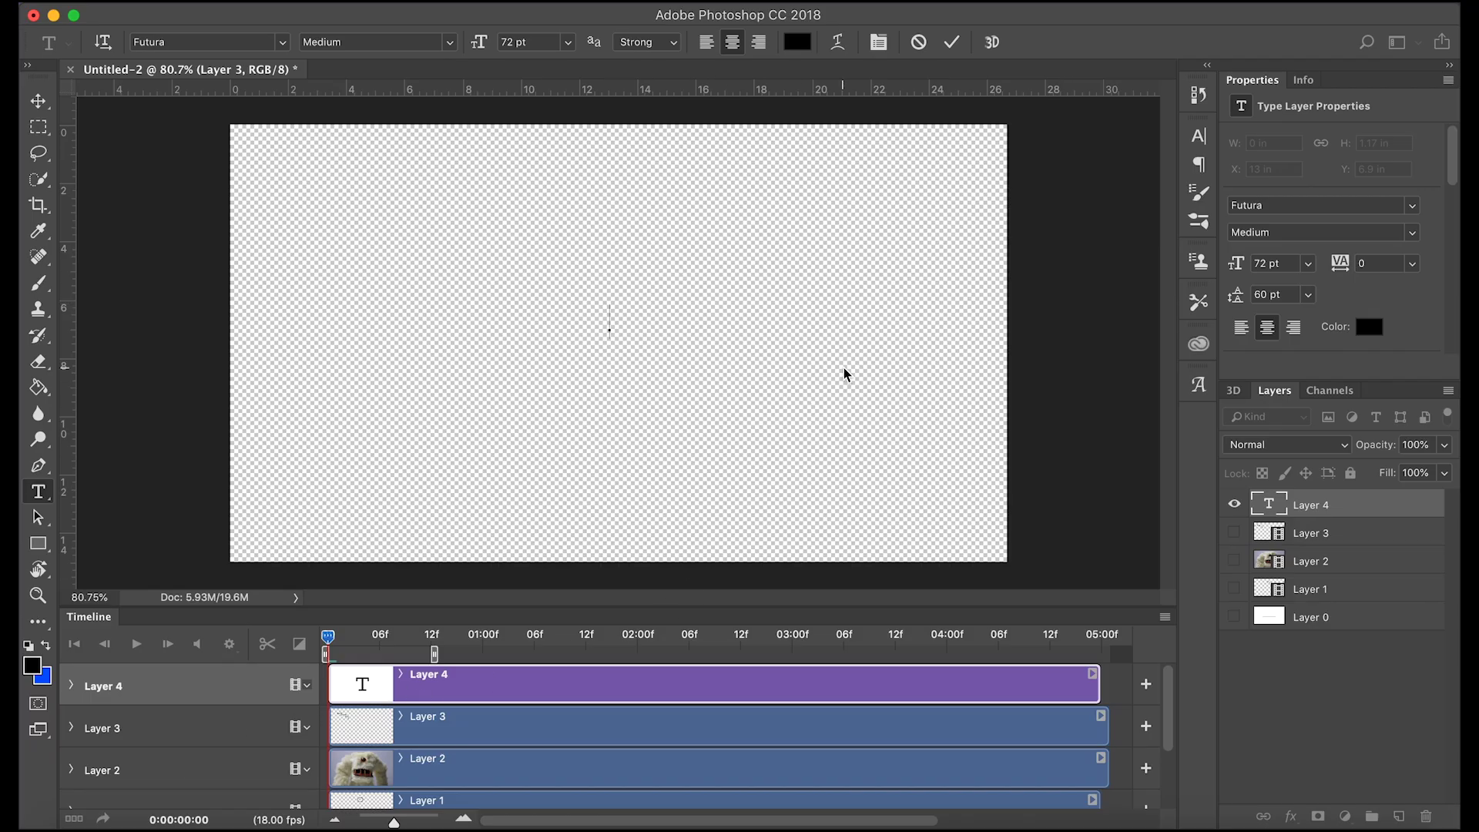
{"action": "type", "text": "ANIMATION"}
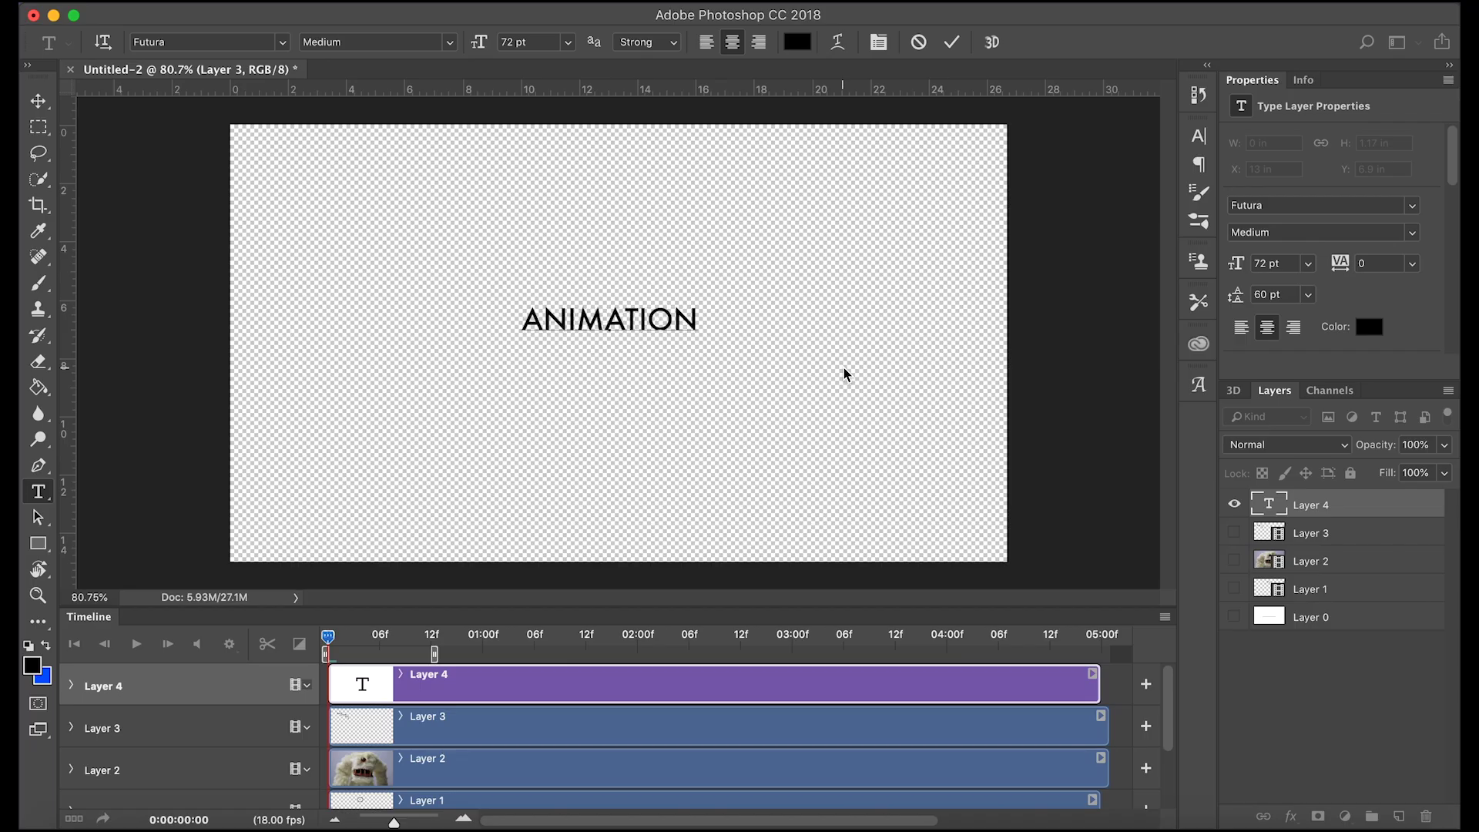
{"action": "key", "text": "BackSpace"}
{"action": "key", "text": "BackSpace"}
{"action": "key", "text": "BackSpace"}
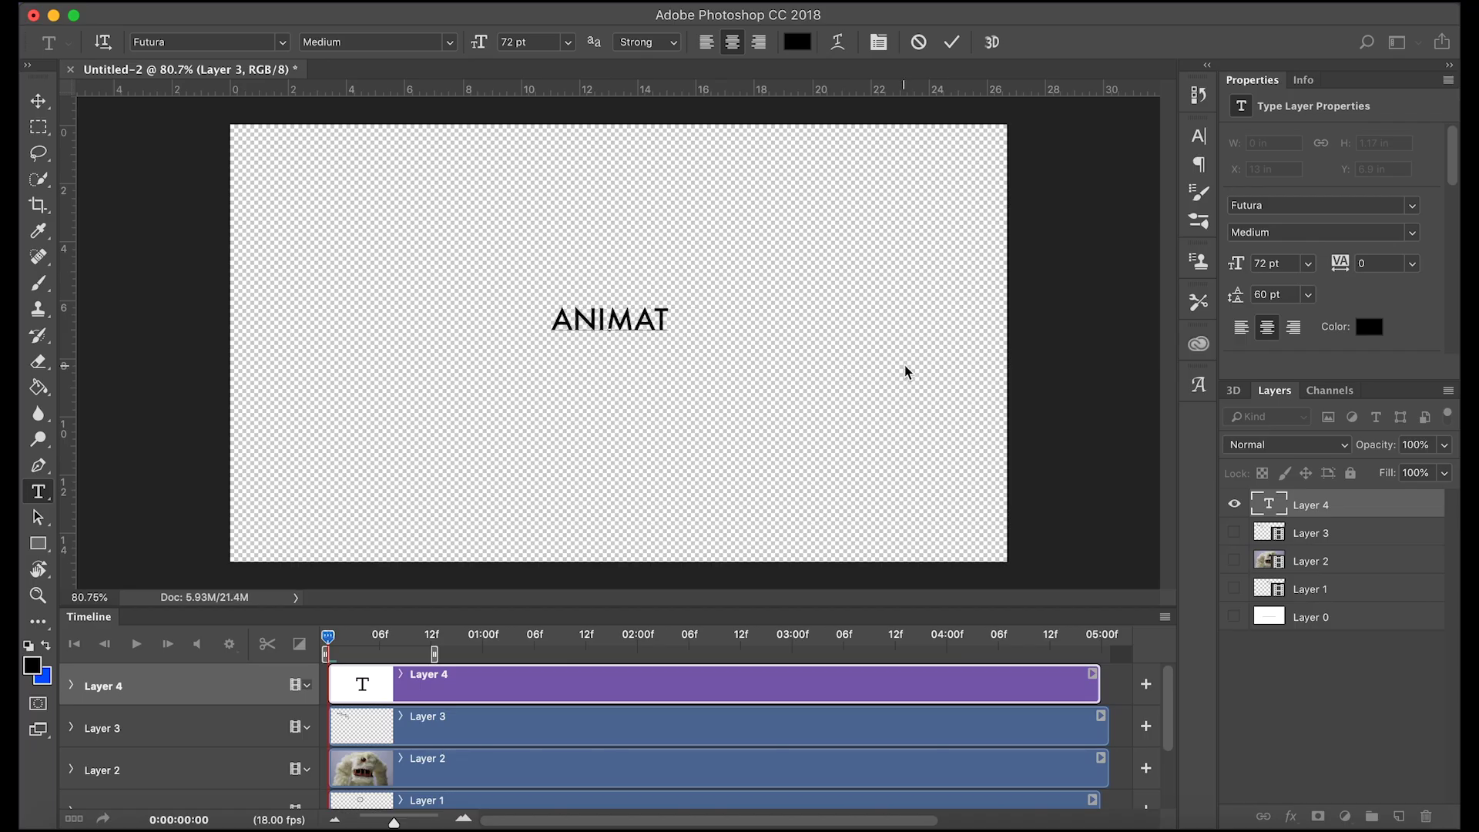
{"action": "type", "text": "E"}
{"action": "left_click", "coordinate": [38, 101]}
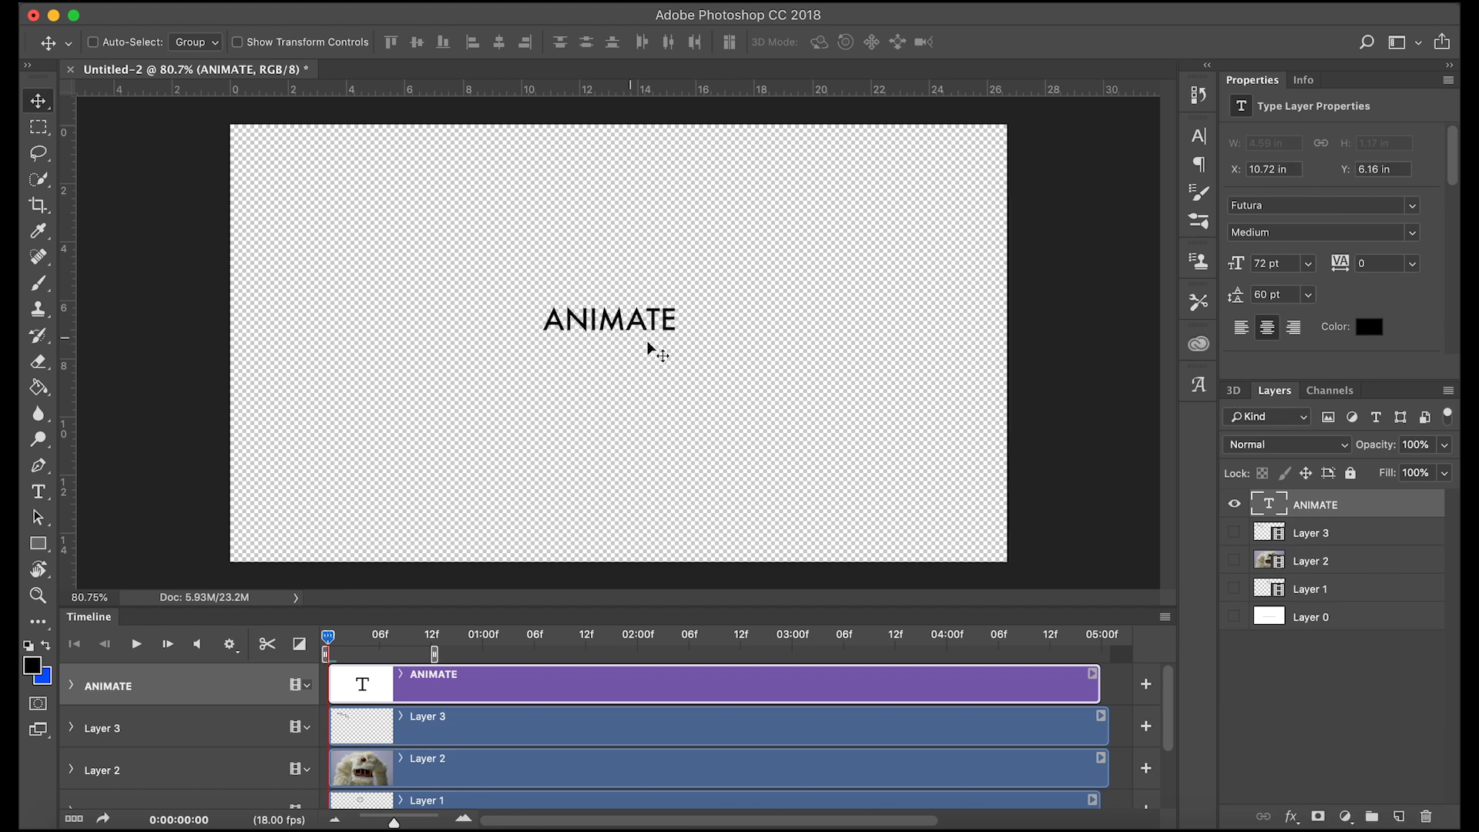
Scale the ANIMATE text up to about 295% and move it to the centre of the canvas.
{"action": "key", "text": "super+t"}
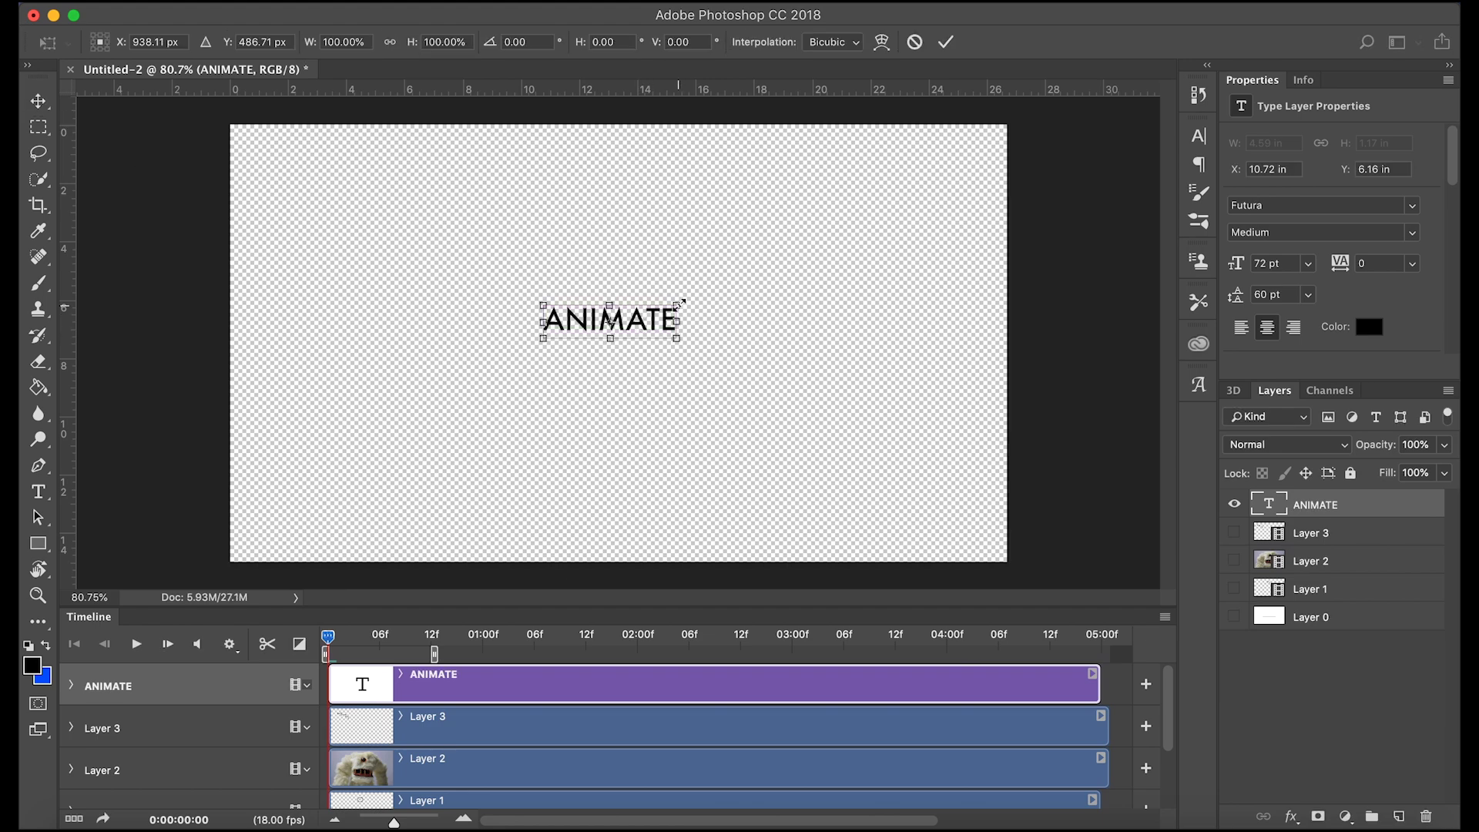
{"action": "left_click_drag", "start_coordinate": [678, 303], "coordinate": [937, 238]}
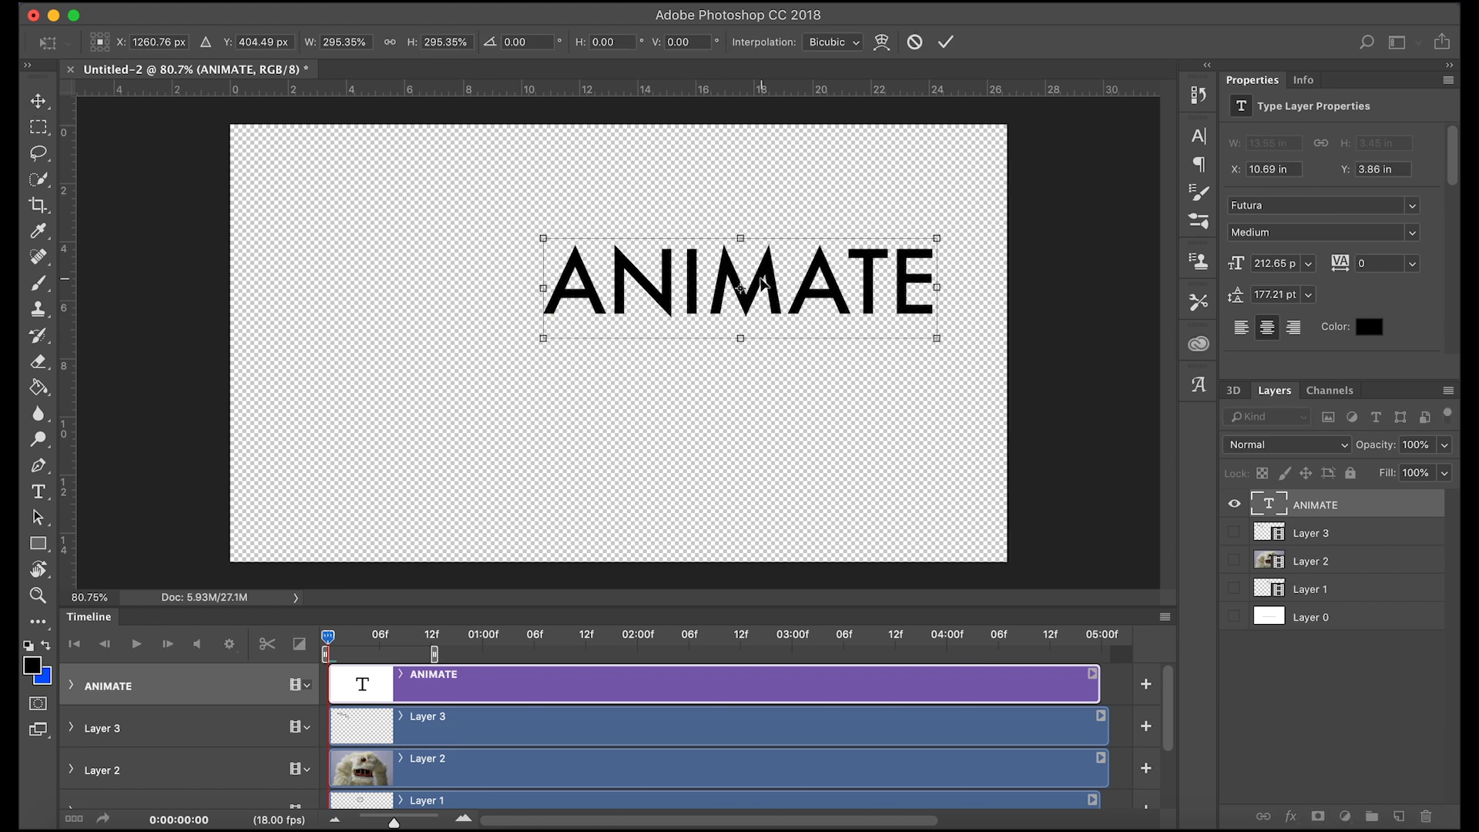
{"action": "left_click_drag", "start_coordinate": [760, 279], "coordinate": [644, 322]}
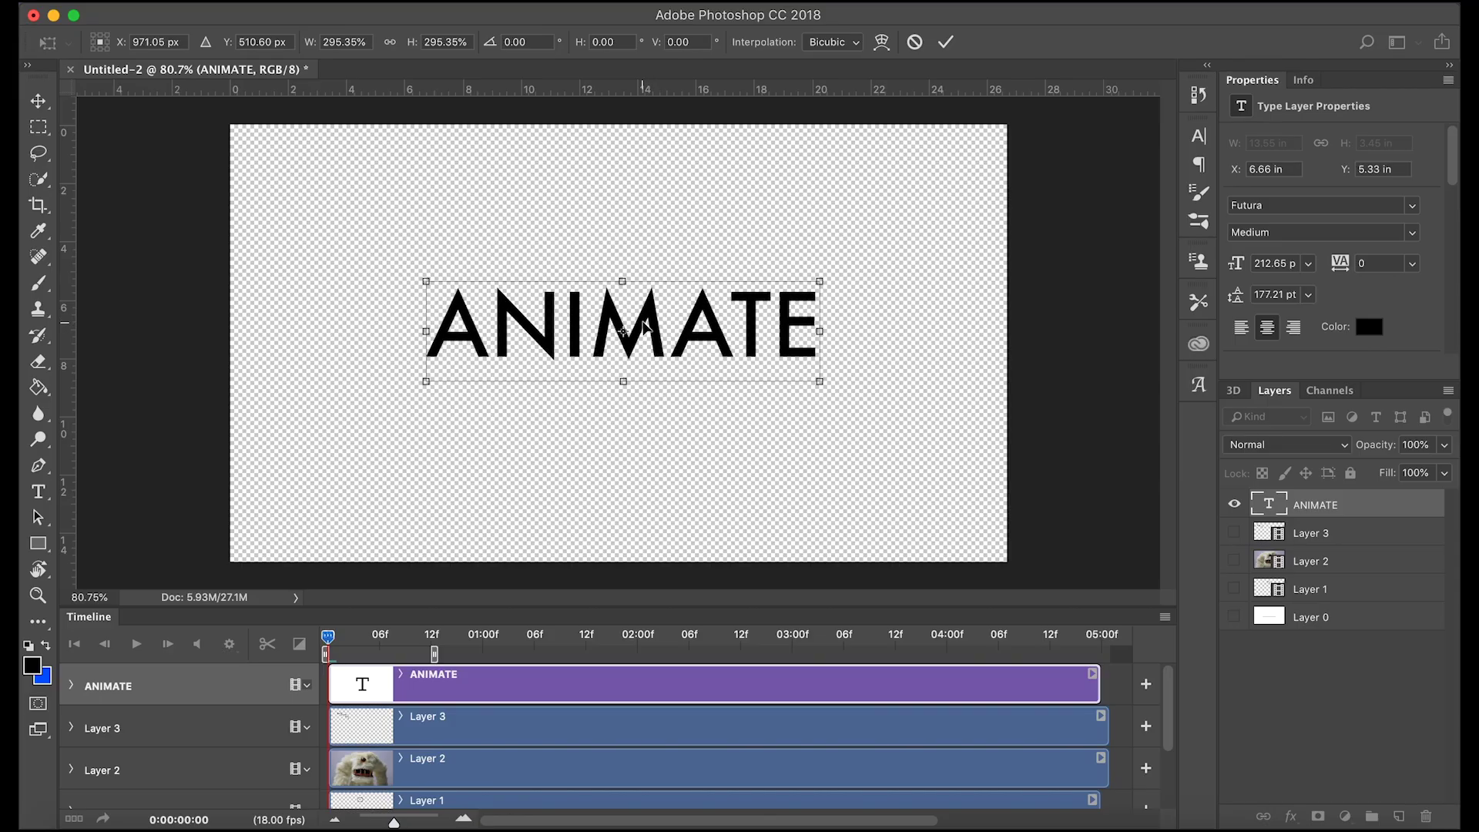
{"action": "key", "text": "Return"}
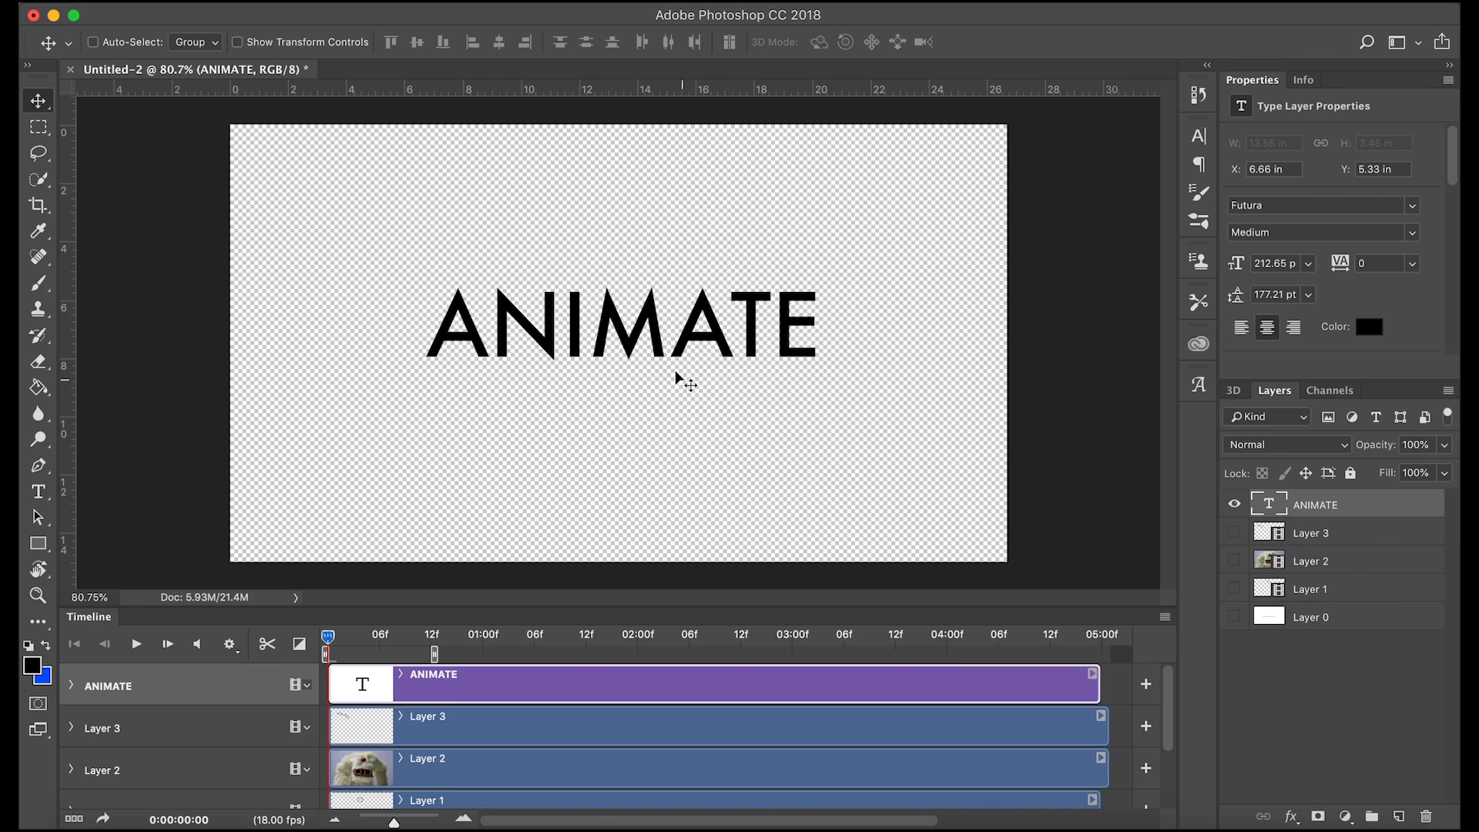
{"action": "left_click_drag", "start_coordinate": [647, 327], "coordinate": [644, 333]}
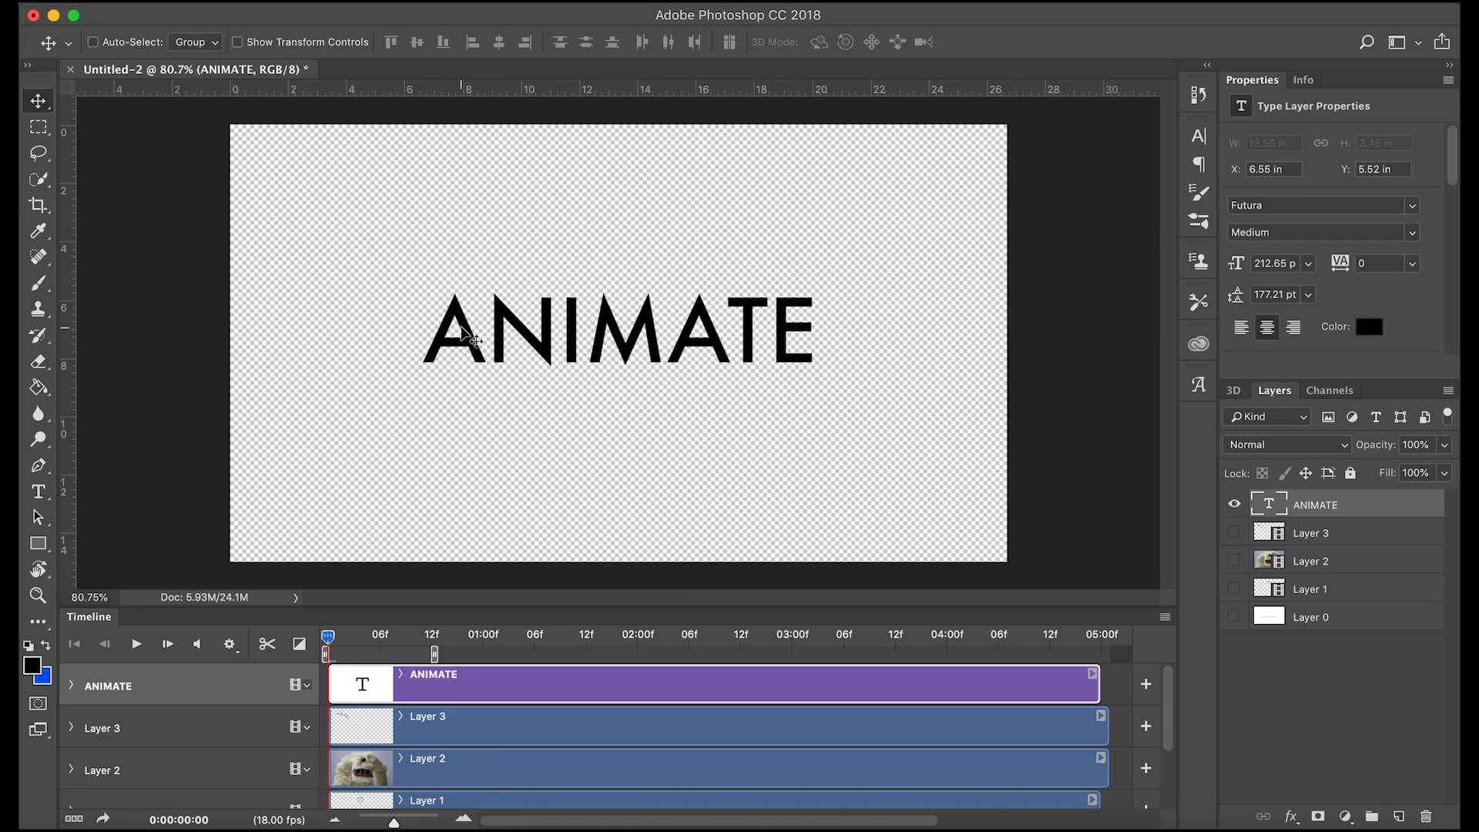
Add a new blank video layer above the ANIMATE text layer.
{"action": "left_click", "coordinate": [369, 2]}
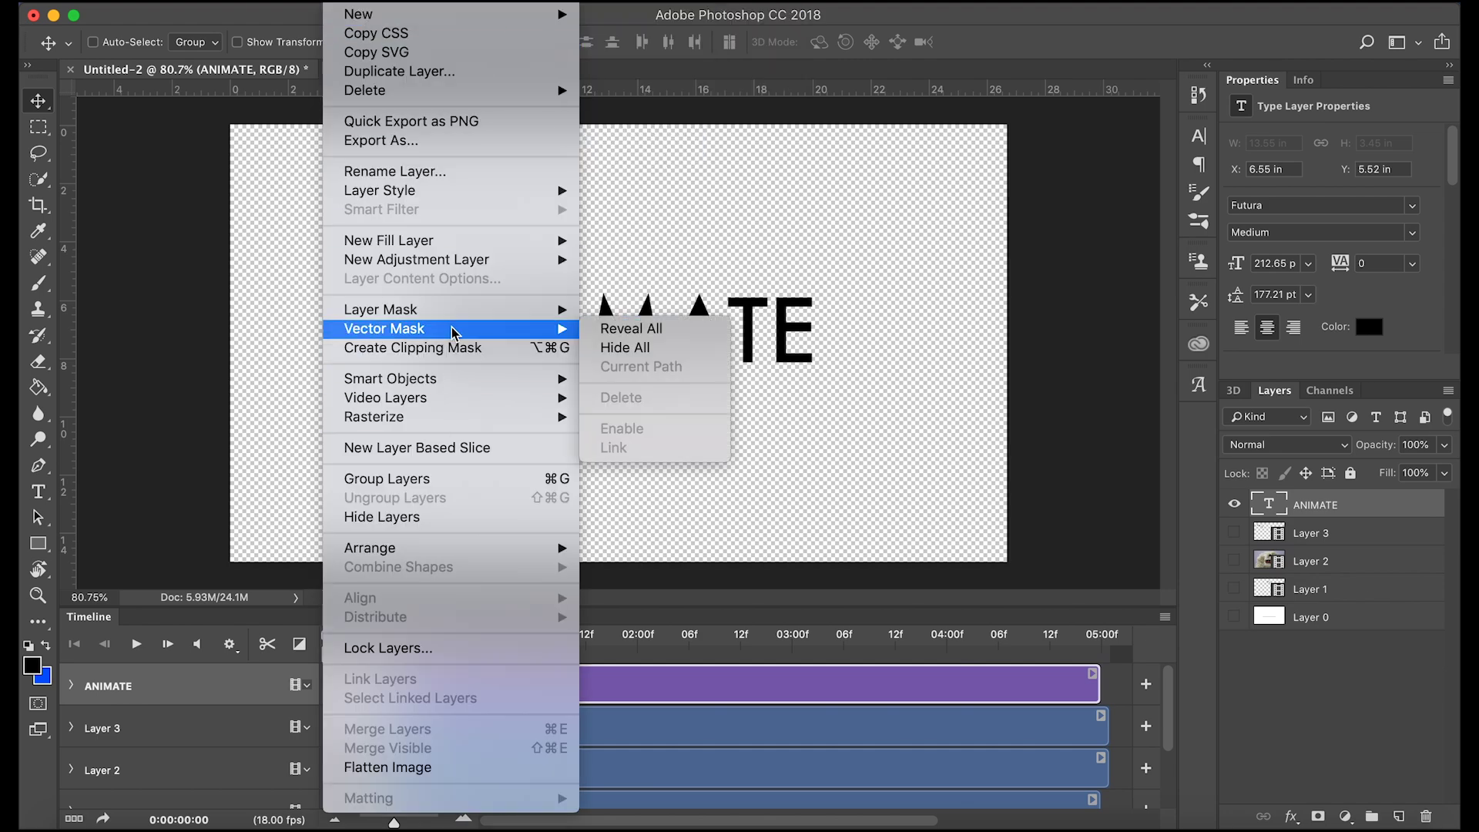
{"action": "mouse_move", "coordinate": [457, 399]}
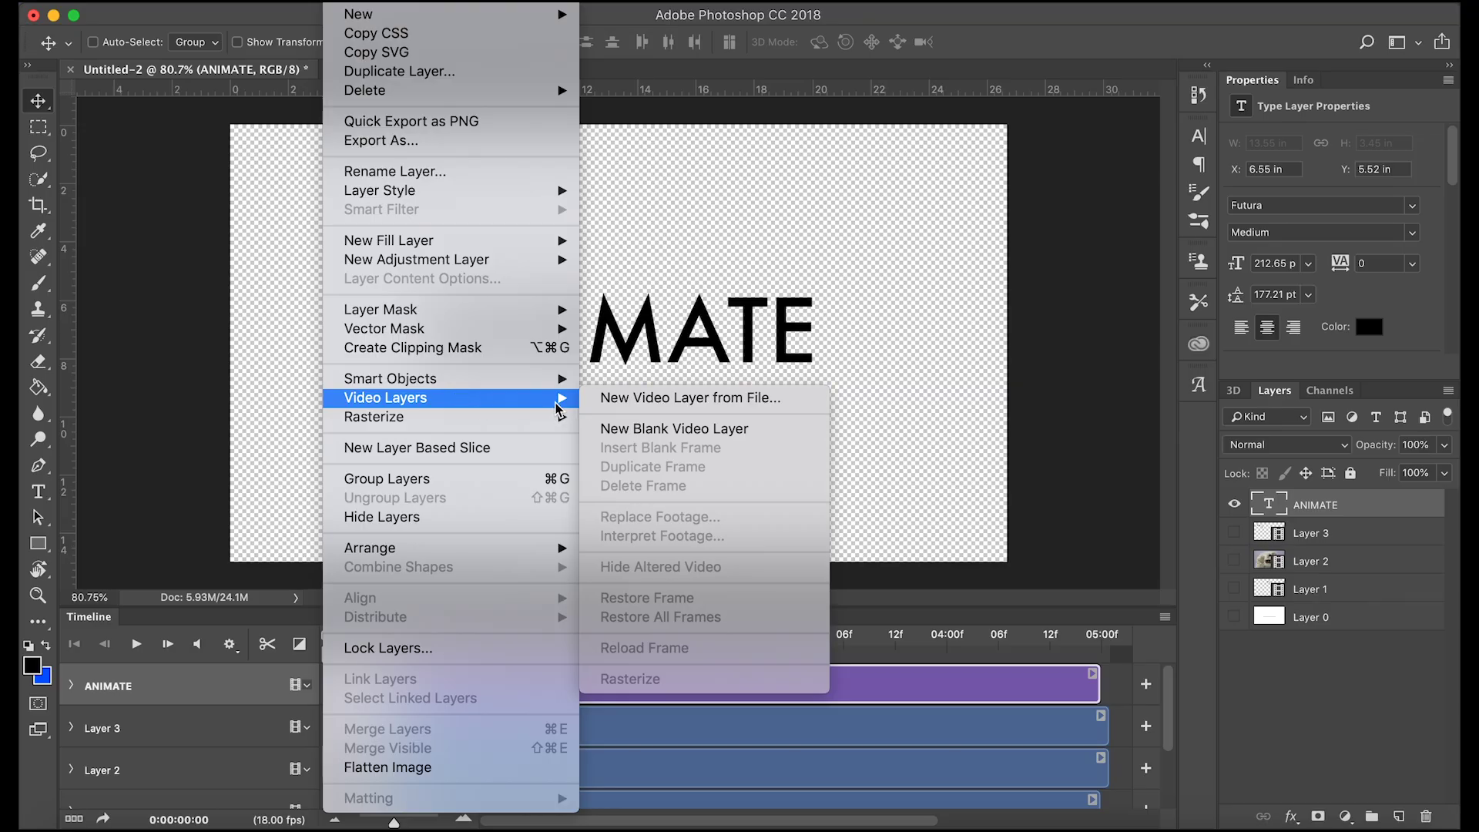
{"action": "left_click", "coordinate": [675, 433]}
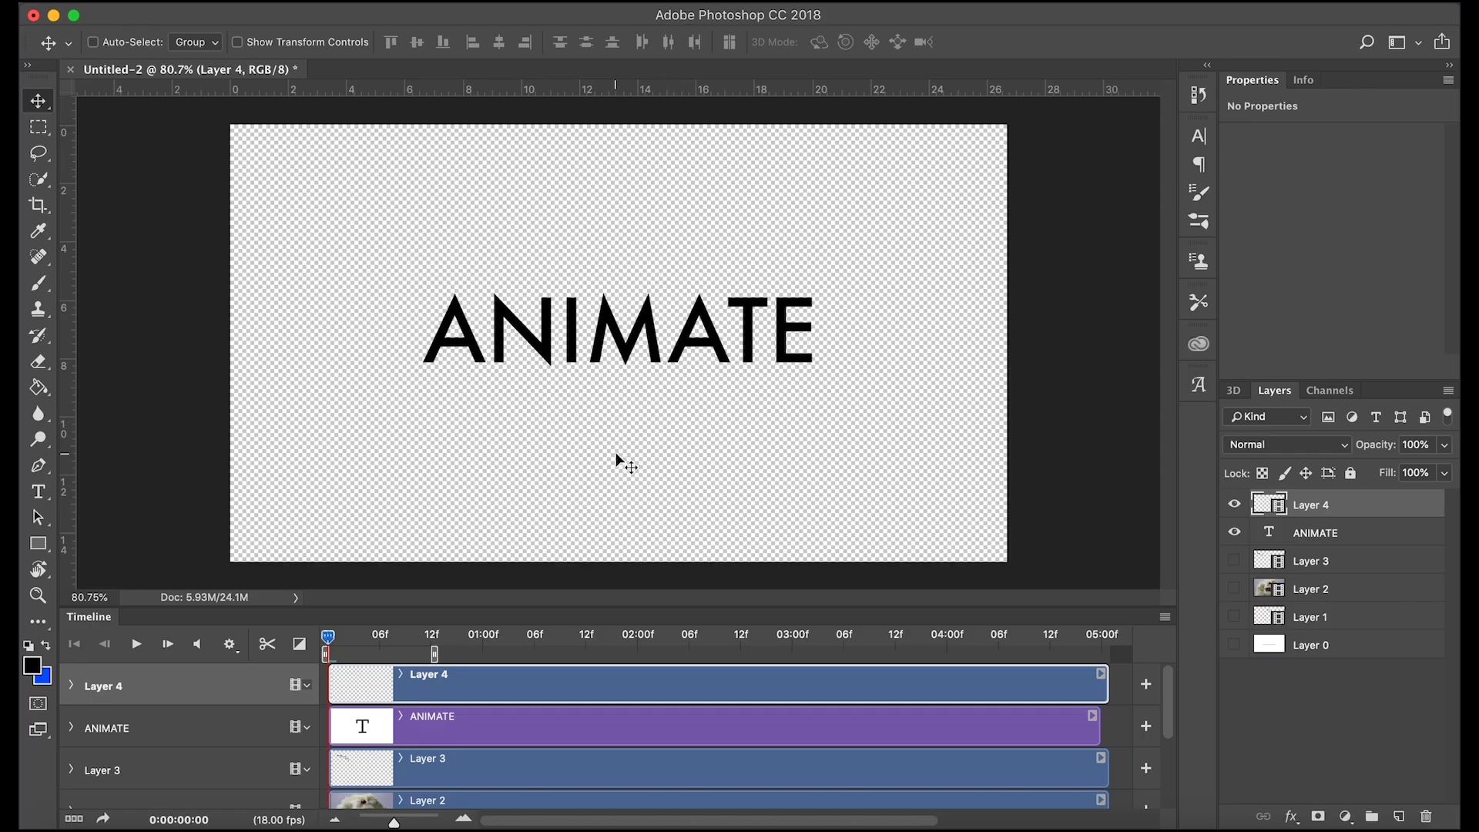
Set the foreground colour to orange ffa800 and activate the Brush tool for painting on Layer 4.
{"action": "left_click", "coordinate": [48, 645]}
{"action": "left_click", "coordinate": [32, 664]}
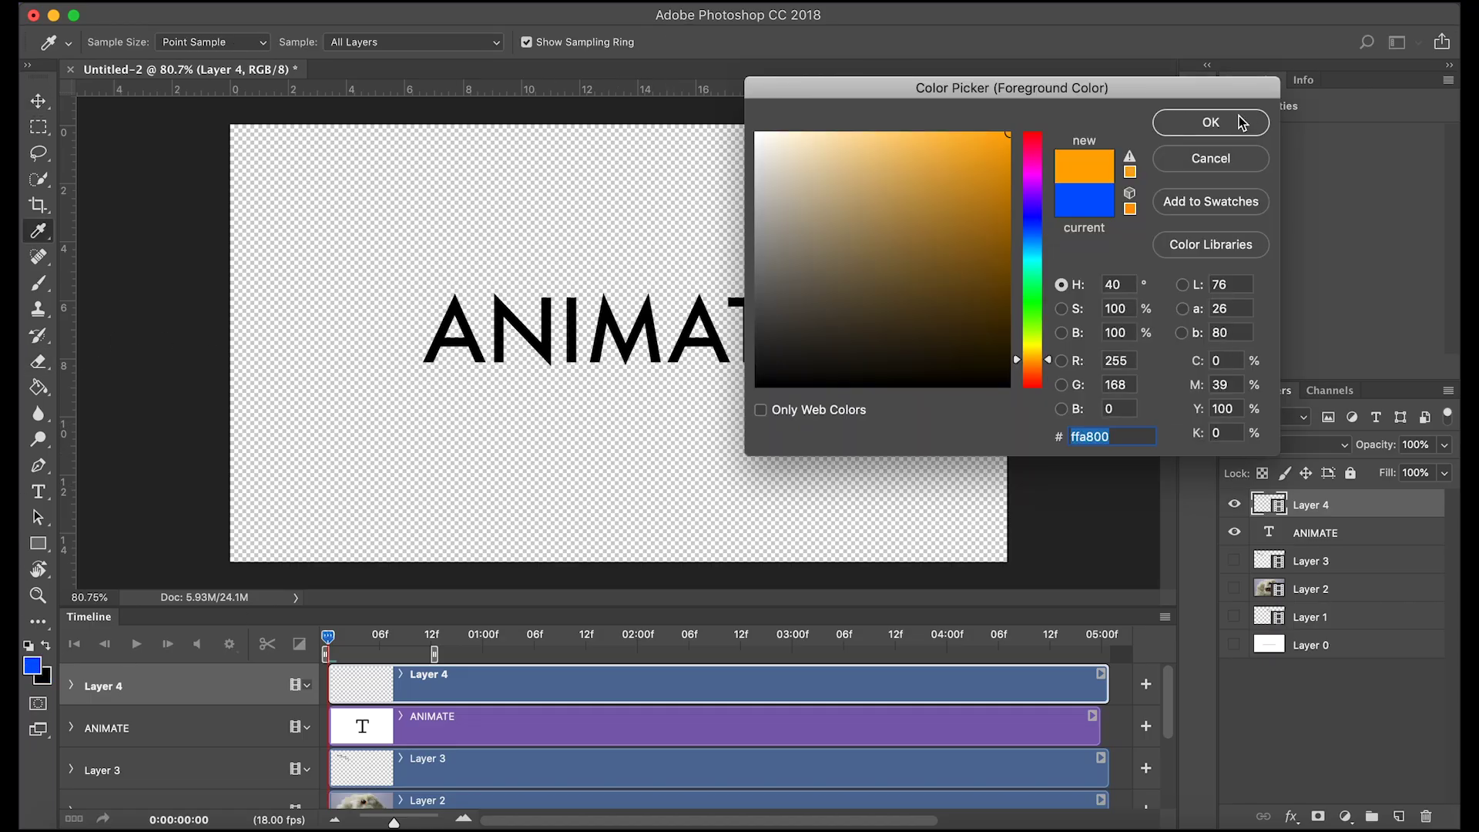
{"action": "left_click", "coordinate": [1230, 125]}
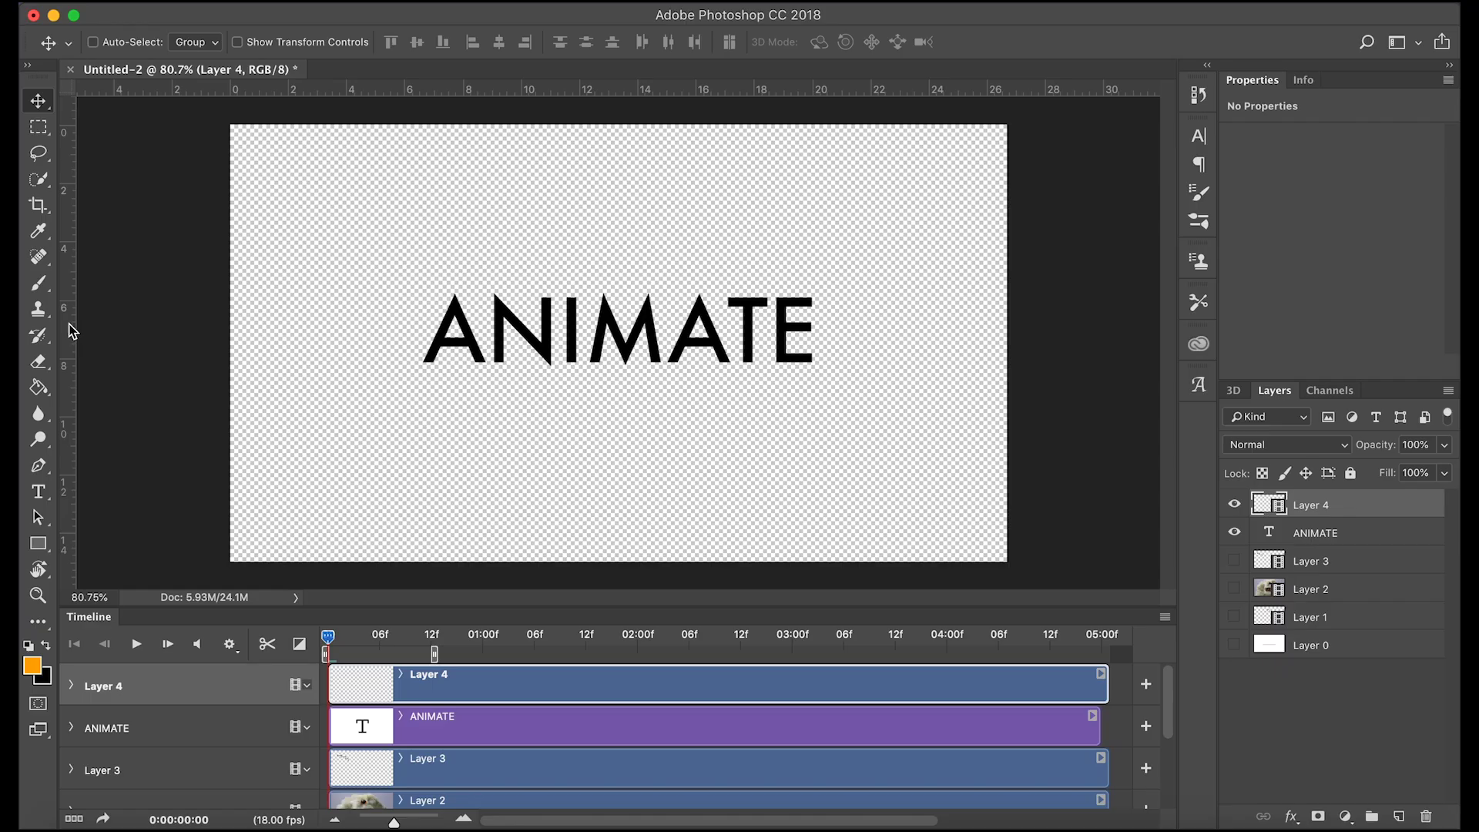
{"action": "left_click", "coordinate": [37, 284]}
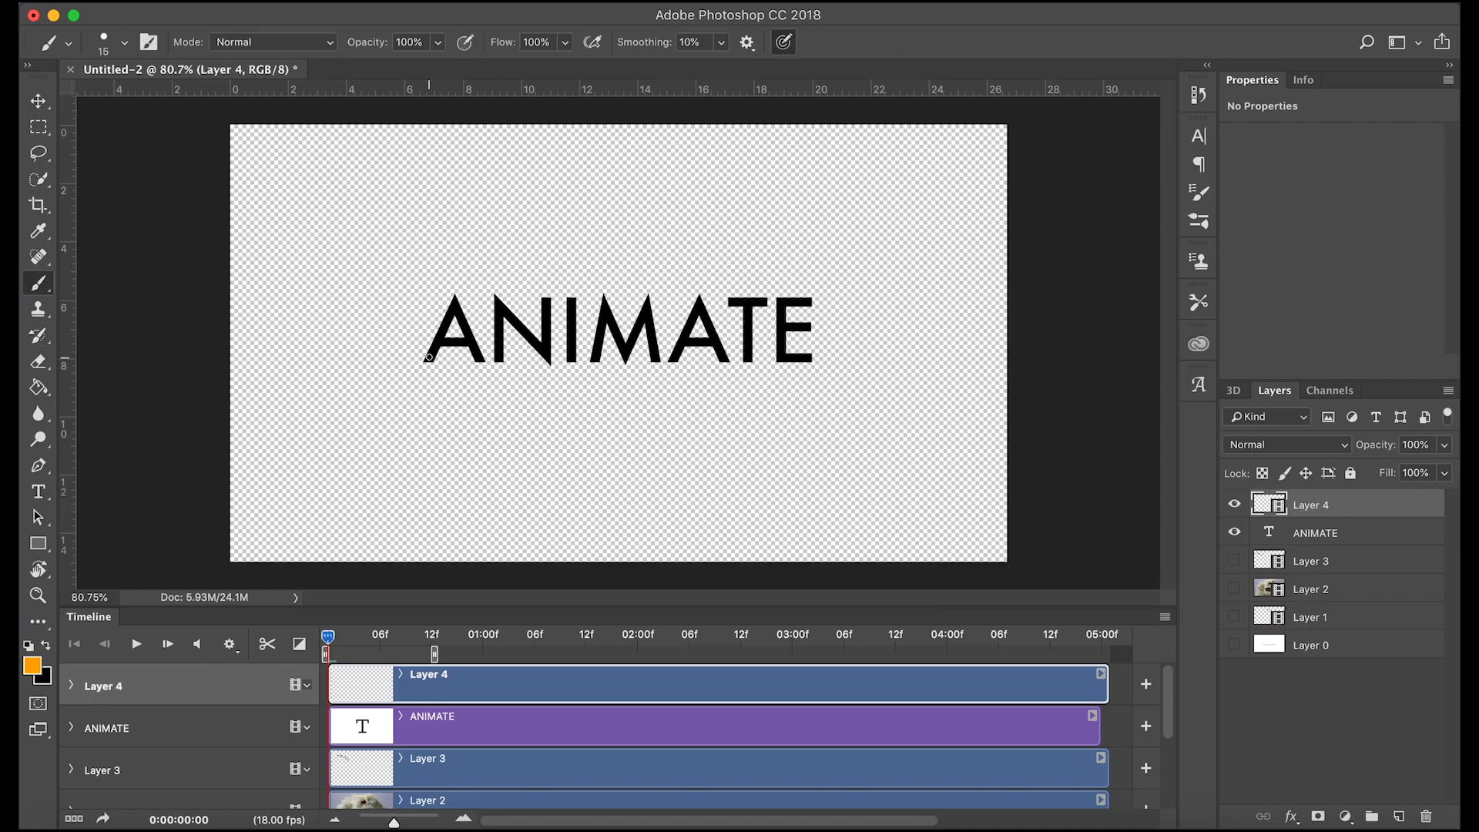
Trace the first letter A of ANIMATE in orange on Layer 4, redrawing it on each frame from 0 to 4.
{"action": "mouse_move", "coordinate": [429, 357]}
{"action": "left_mouse_down"}
{"action": "mouse_move", "coordinate": [443, 327]}
{"action": "mouse_move", "coordinate": [467, 332]}
{"action": "mouse_move", "coordinate": [479, 359]}
{"action": "mouse_move", "coordinate": [465, 339]}
{"action": "left_mouse_up"}
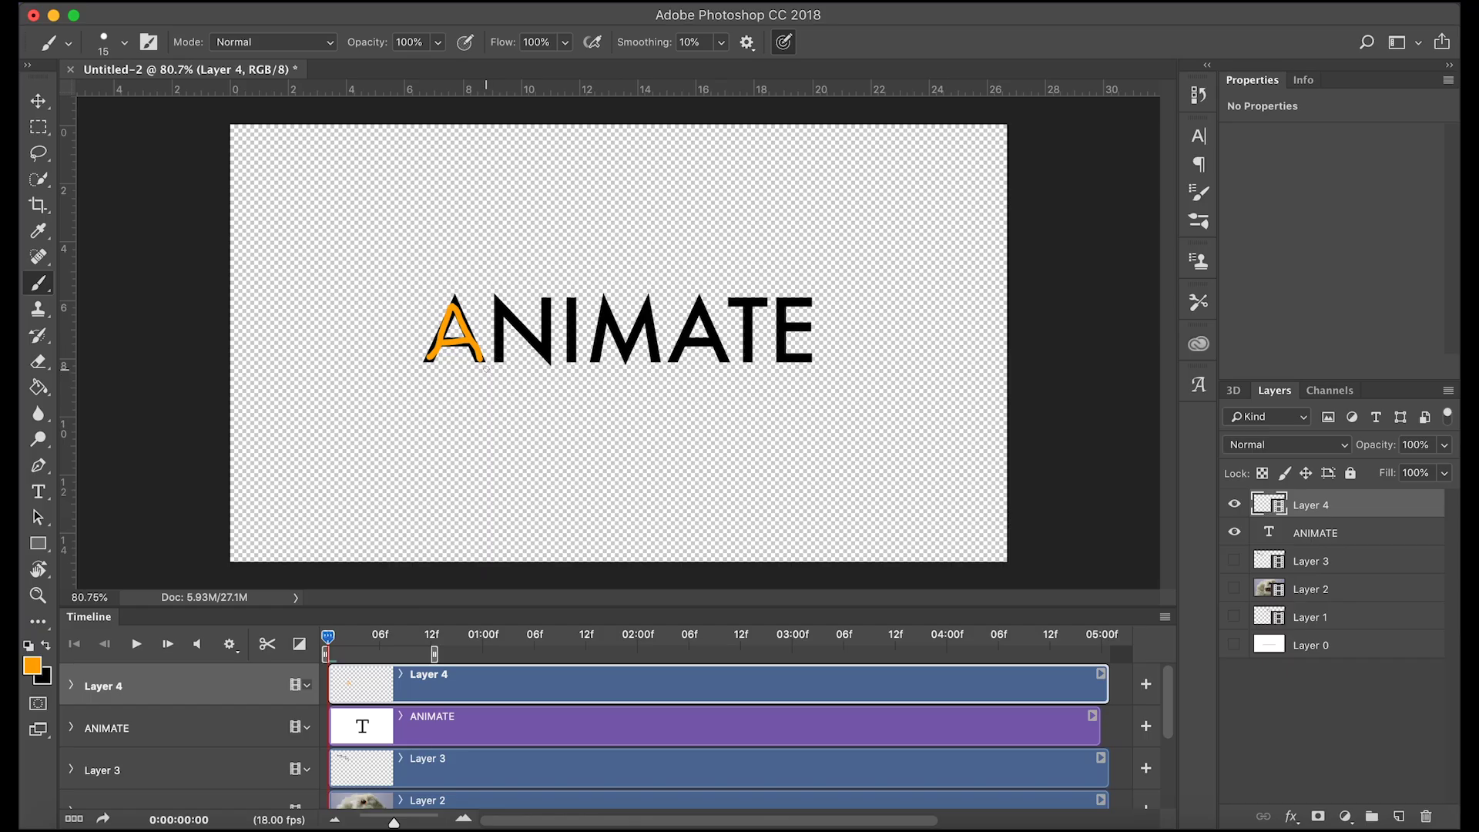
{"action": "key", "text": "Right"}
{"action": "mouse_move", "coordinate": [428, 357]}
{"action": "left_mouse_down"}
{"action": "mouse_move", "coordinate": [452, 298]}
{"action": "mouse_move", "coordinate": [472, 364]}
{"action": "left_mouse_up"}
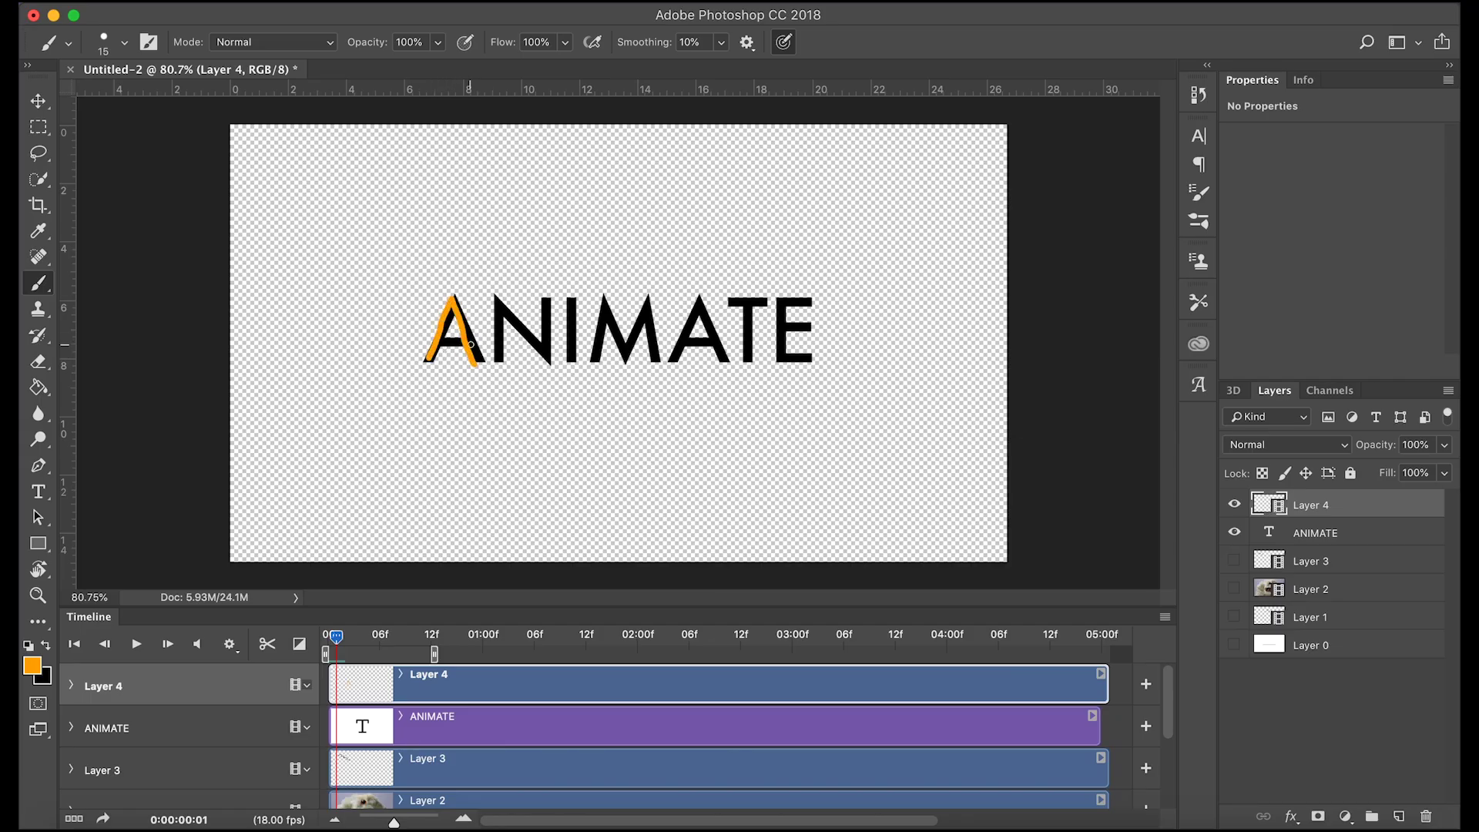
{"action": "key", "text": "Right"}
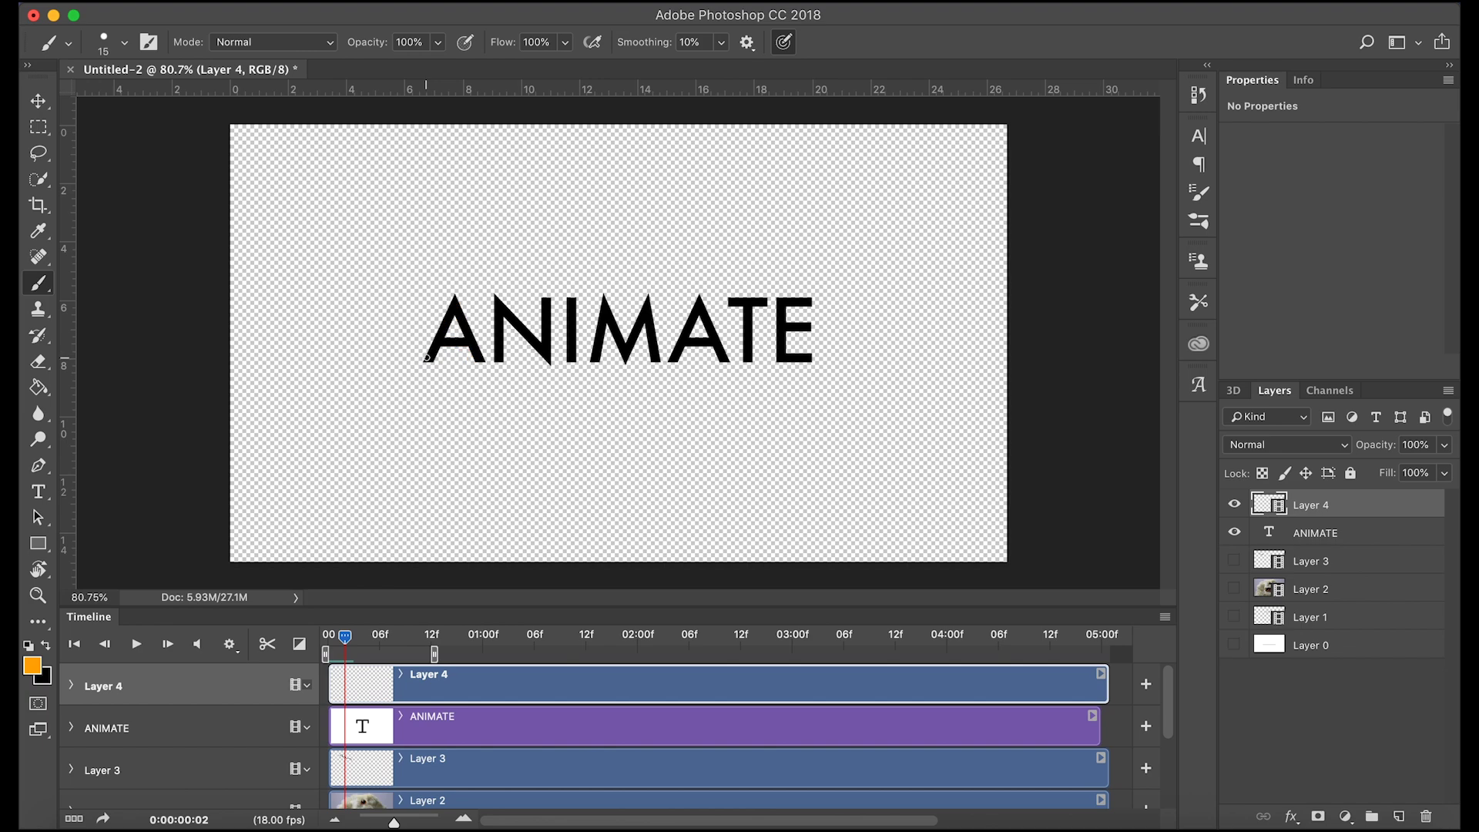
{"action": "mouse_move", "coordinate": [426, 357]}
{"action": "left_mouse_down"}
{"action": "mouse_move", "coordinate": [453, 299]}
{"action": "mouse_move", "coordinate": [479, 359]}
{"action": "mouse_move", "coordinate": [435, 344]}
{"action": "mouse_move", "coordinate": [453, 300]}
{"action": "mouse_move", "coordinate": [476, 358]}
{"action": "left_mouse_up"}
{"action": "key", "text": "Right"}
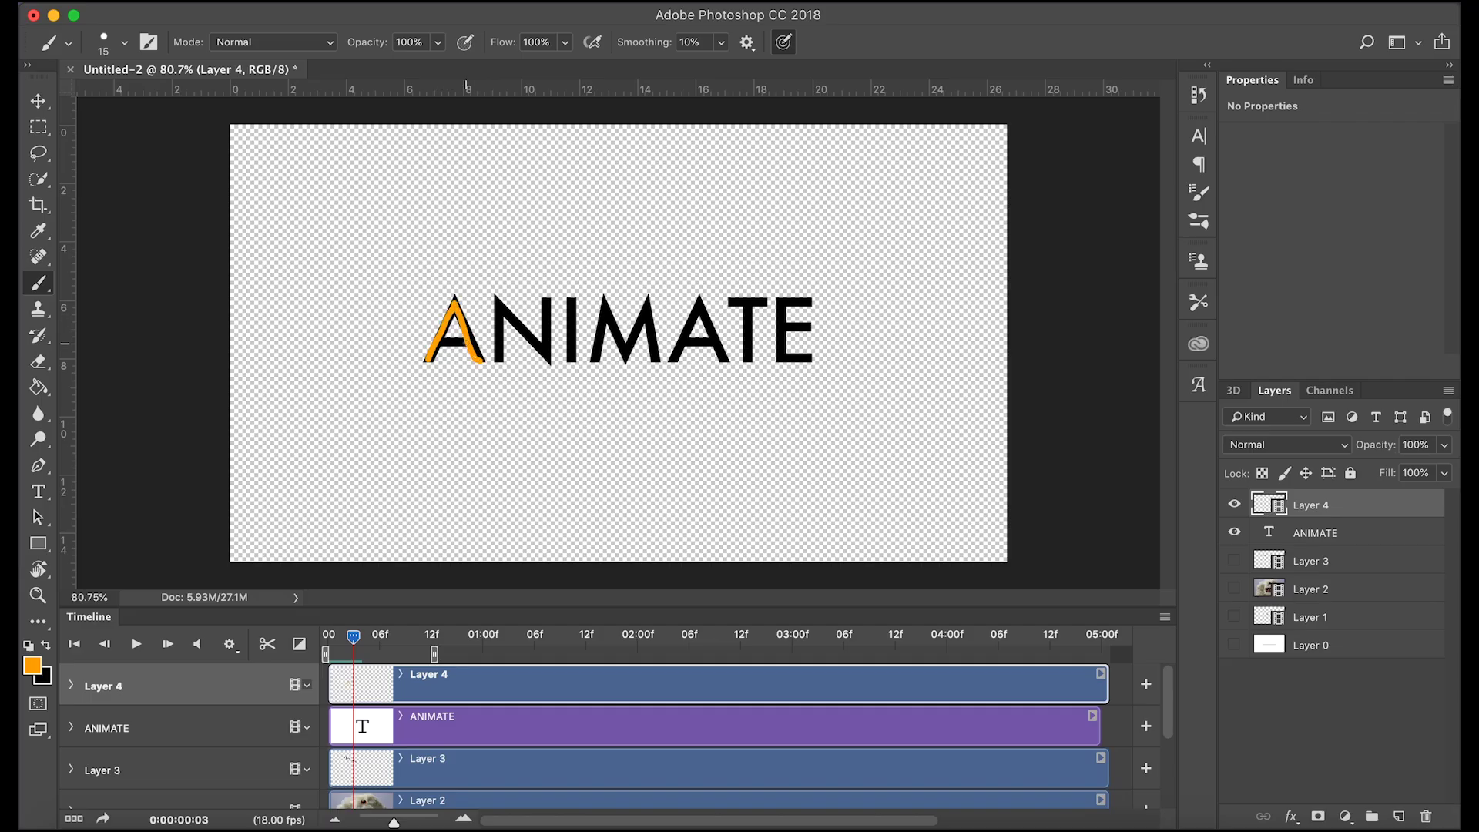
{"action": "key", "text": "Right"}
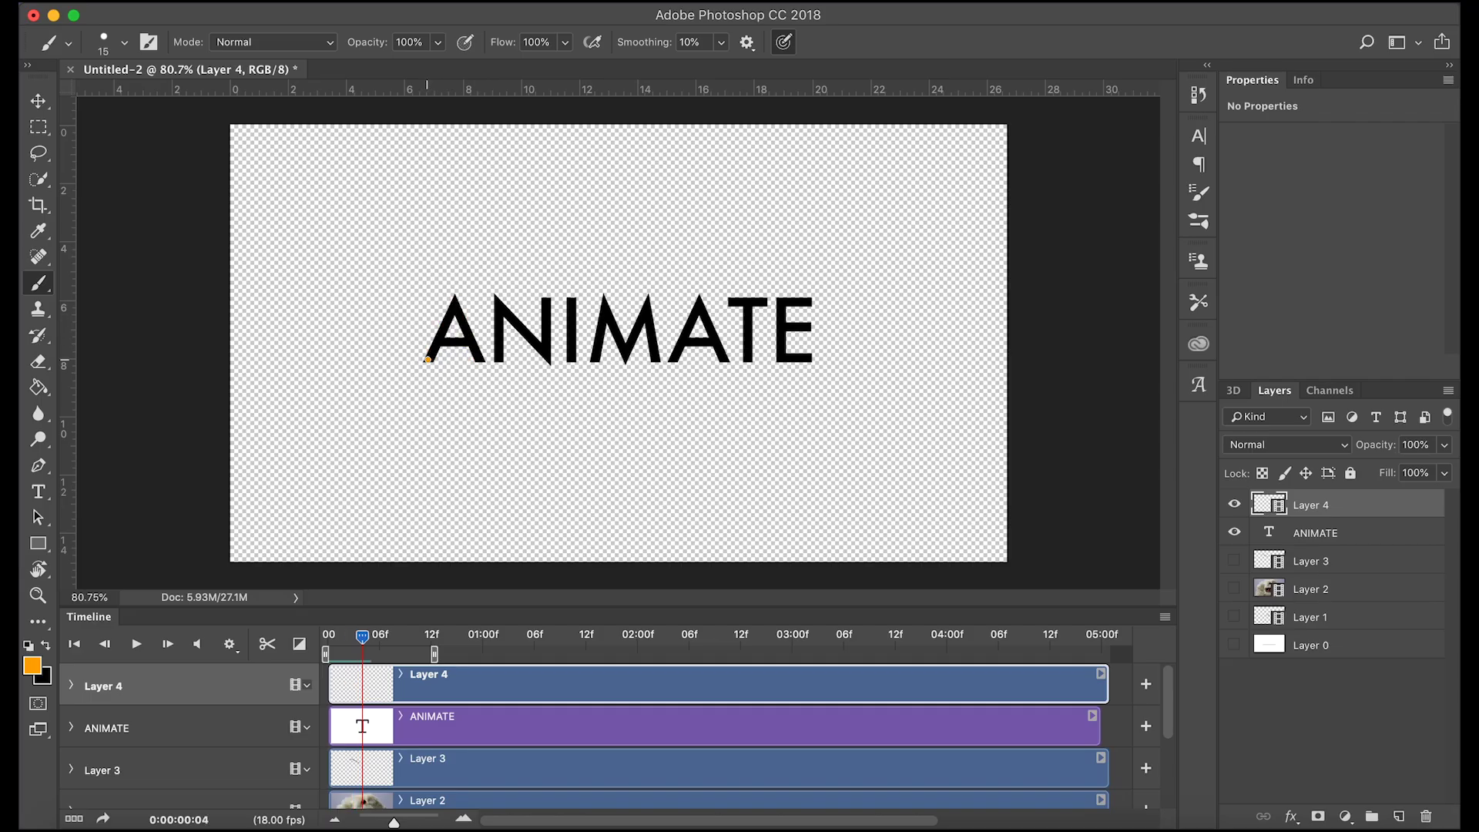
{"action": "mouse_move", "coordinate": [427, 358]}
{"action": "left_mouse_down"}
{"action": "mouse_move", "coordinate": [452, 297]}
{"action": "mouse_move", "coordinate": [479, 365]}
{"action": "mouse_move", "coordinate": [439, 346]}
{"action": "left_mouse_up"}
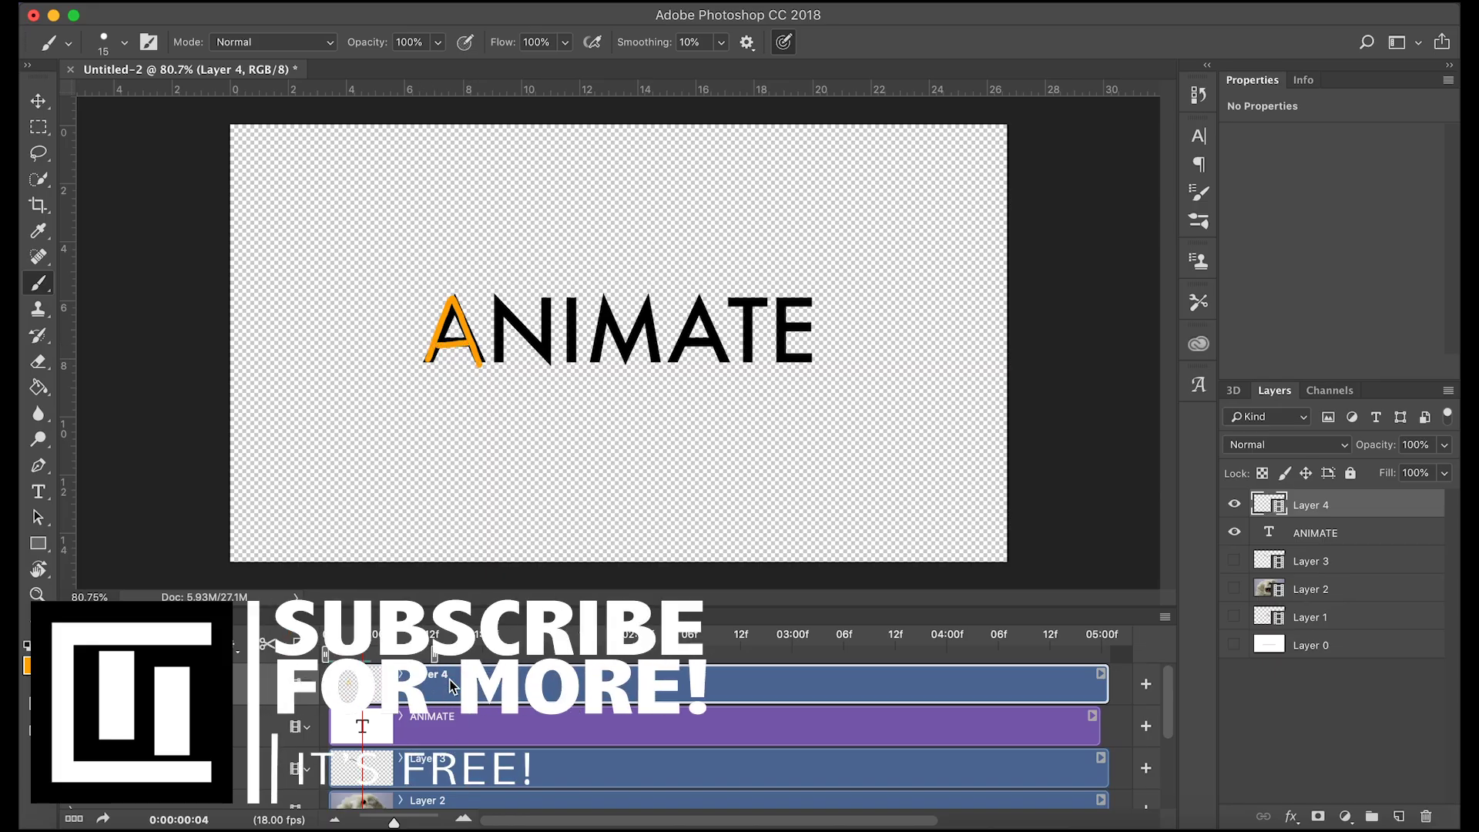
{"action": "key", "text": "Right"}
Shorten the work area to end at about frame 5 and preview the orange A animation with the ANIMATE text layer hidden.
{"action": "left_click_drag", "start_coordinate": [422, 651], "coordinate": [377, 652]}
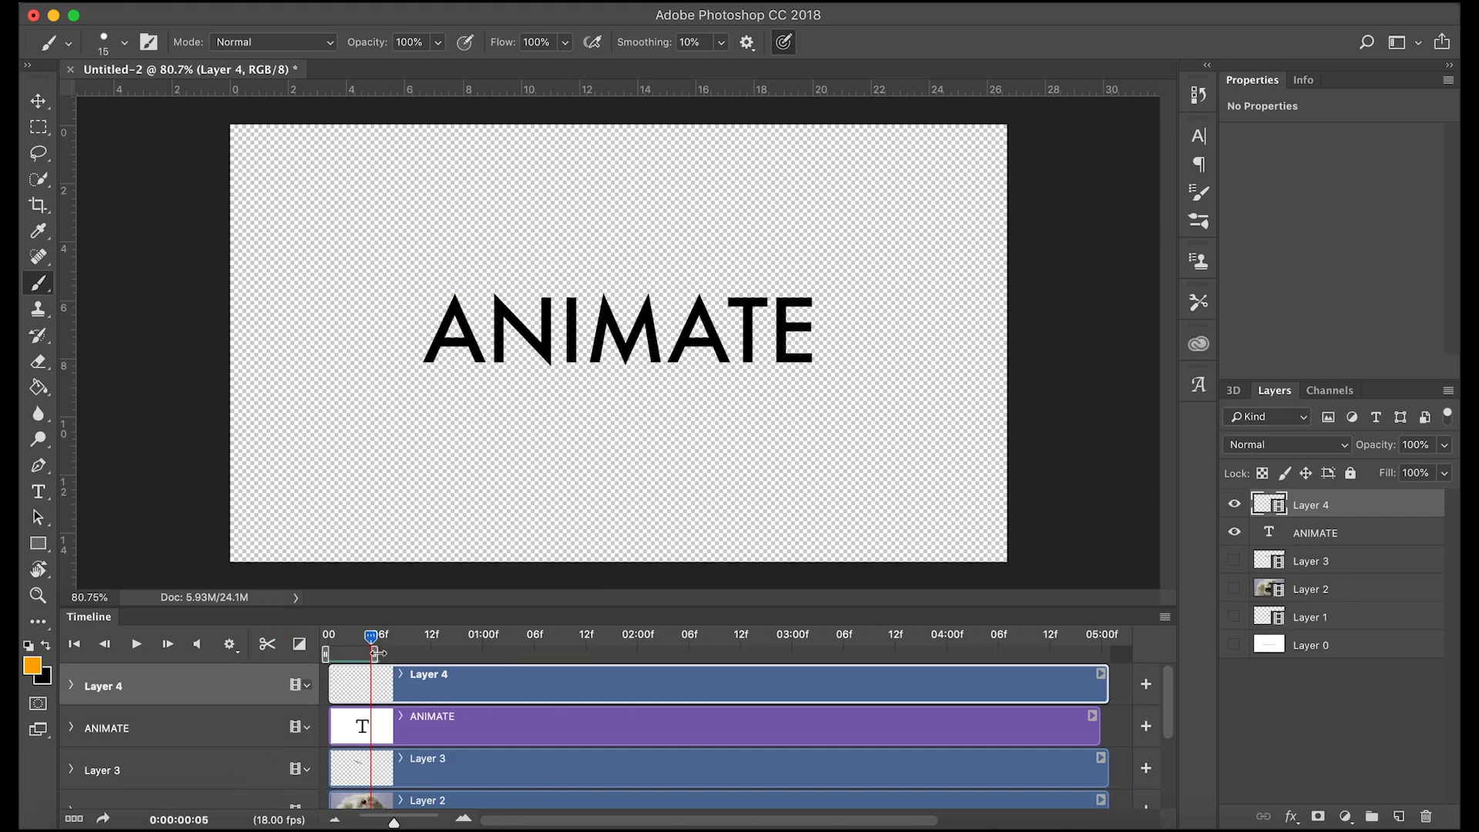
{"action": "key", "text": "space"}
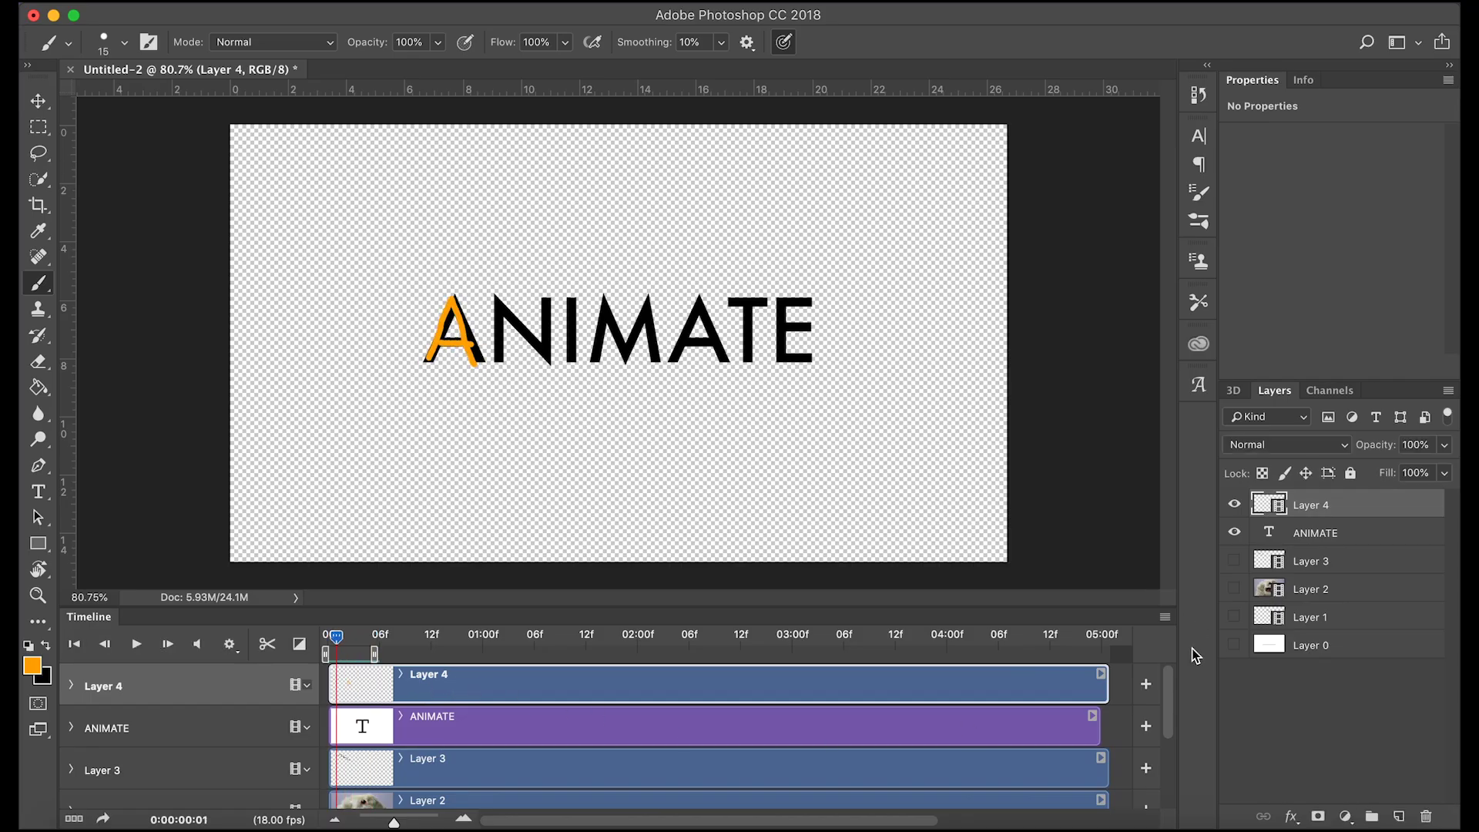
{"action": "left_click", "coordinate": [1233, 531]}
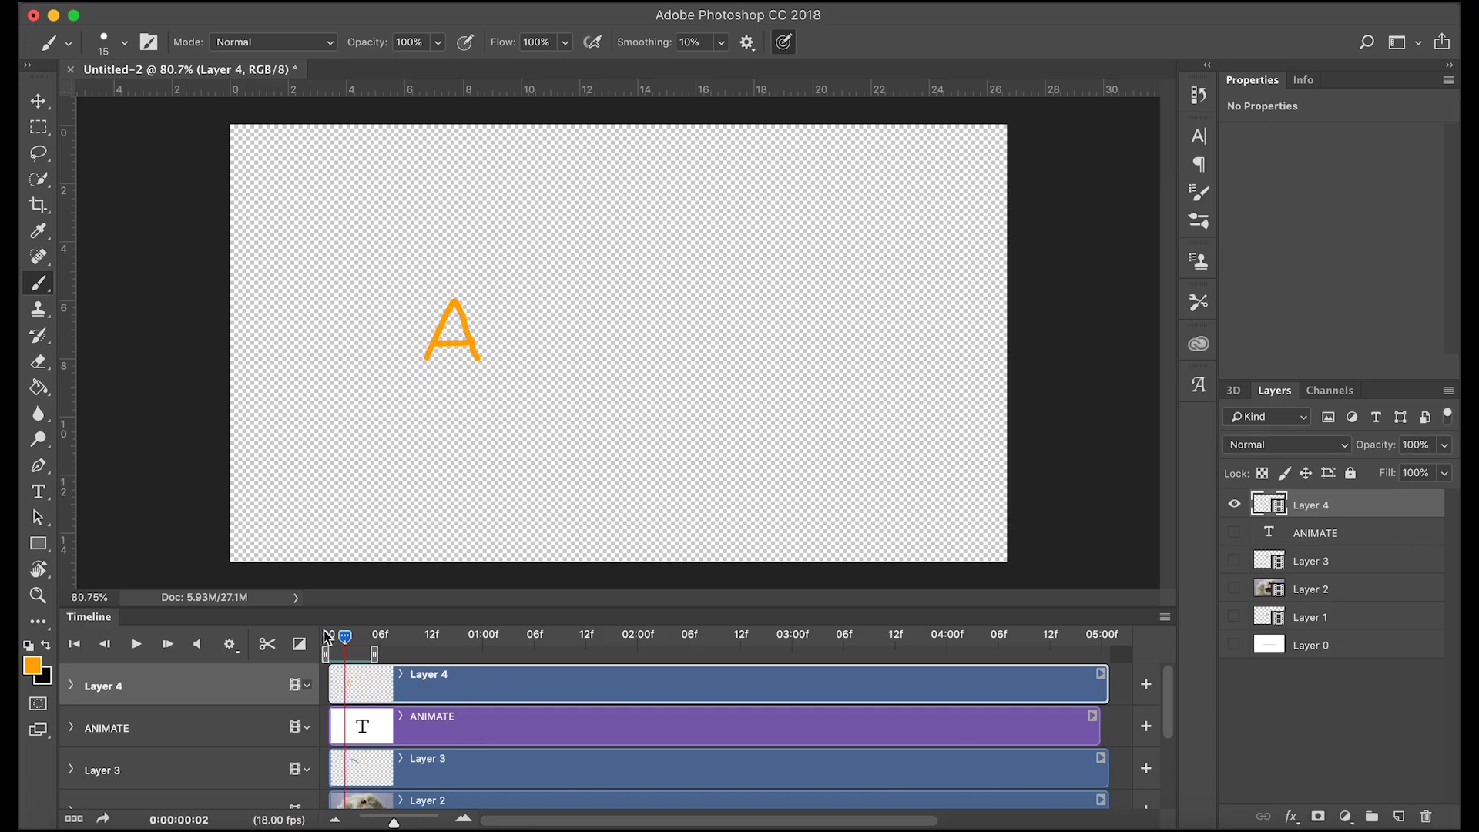
{"action": "key", "text": "space"}
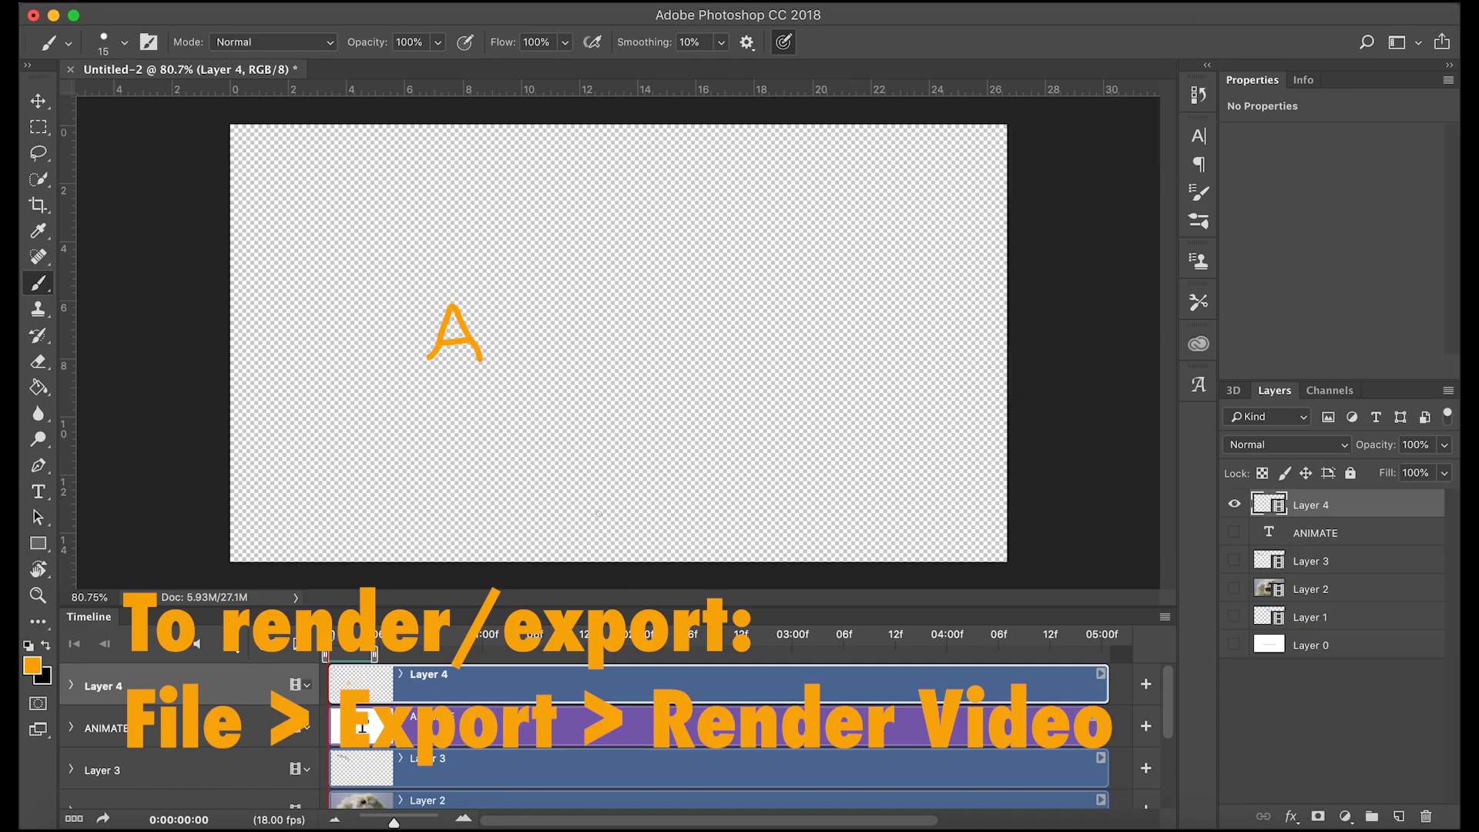
Open the timeline's options, where video rendering is offered.
{"action": "left_click", "coordinate": [1165, 616]}
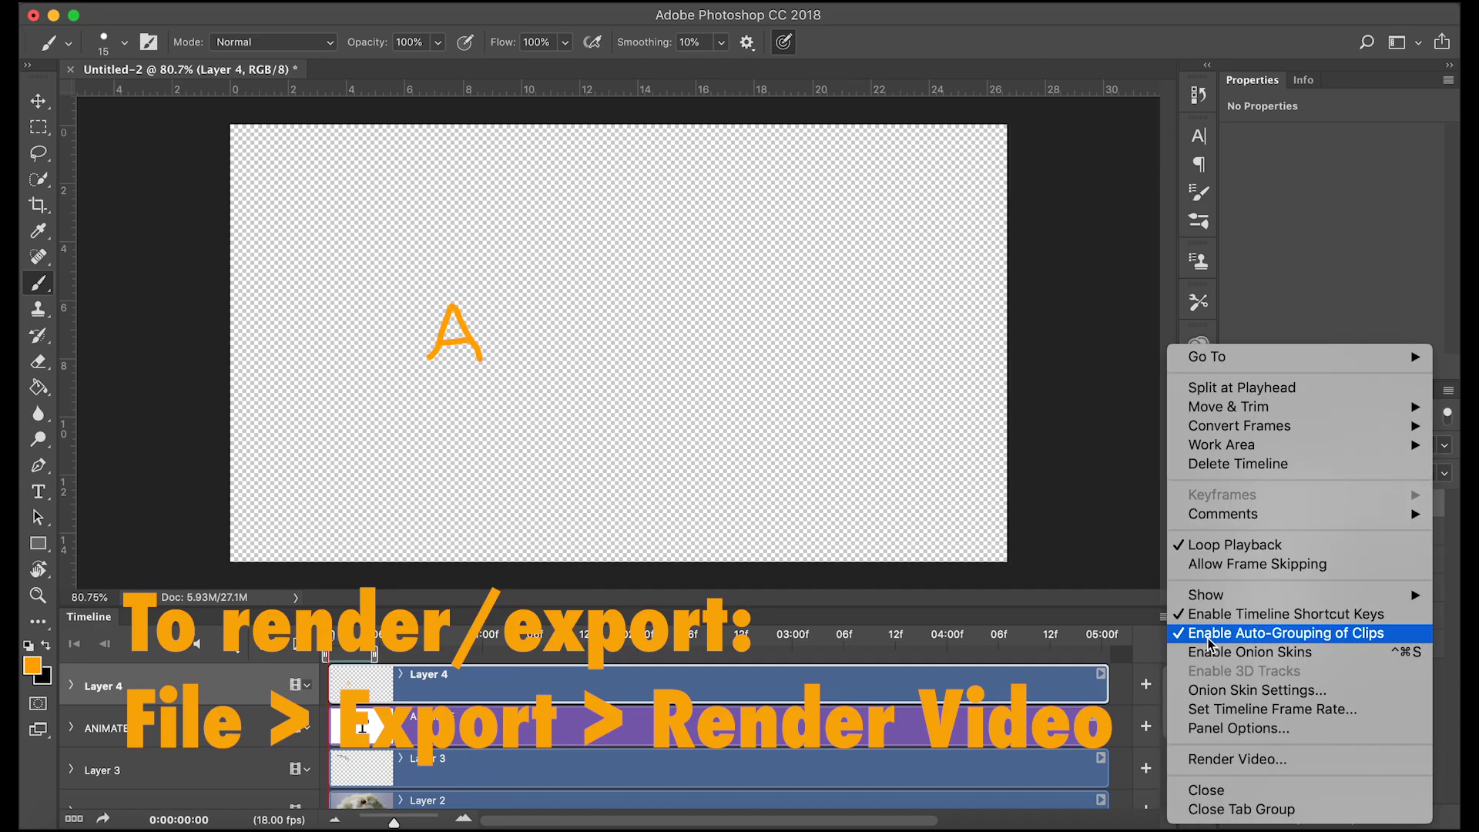